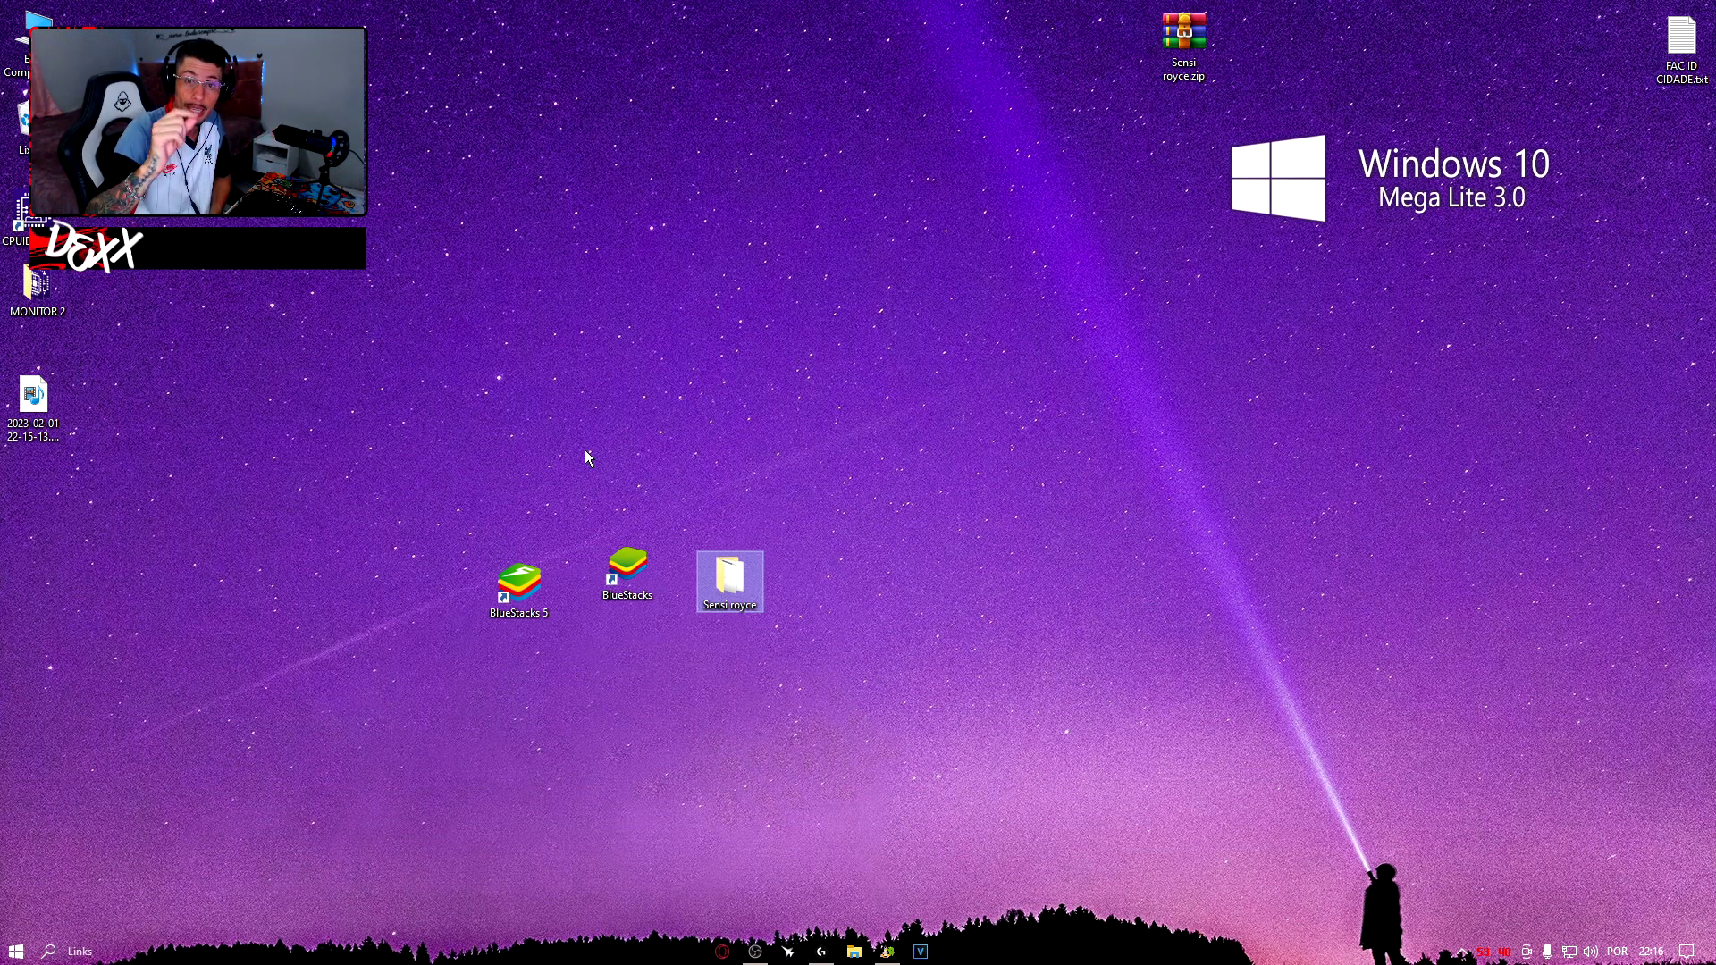
Step: Move the BlueStacks 5 shortcut beneath the 2023-02-01 file on the desktop and start BlueStacks
click(674, 495)
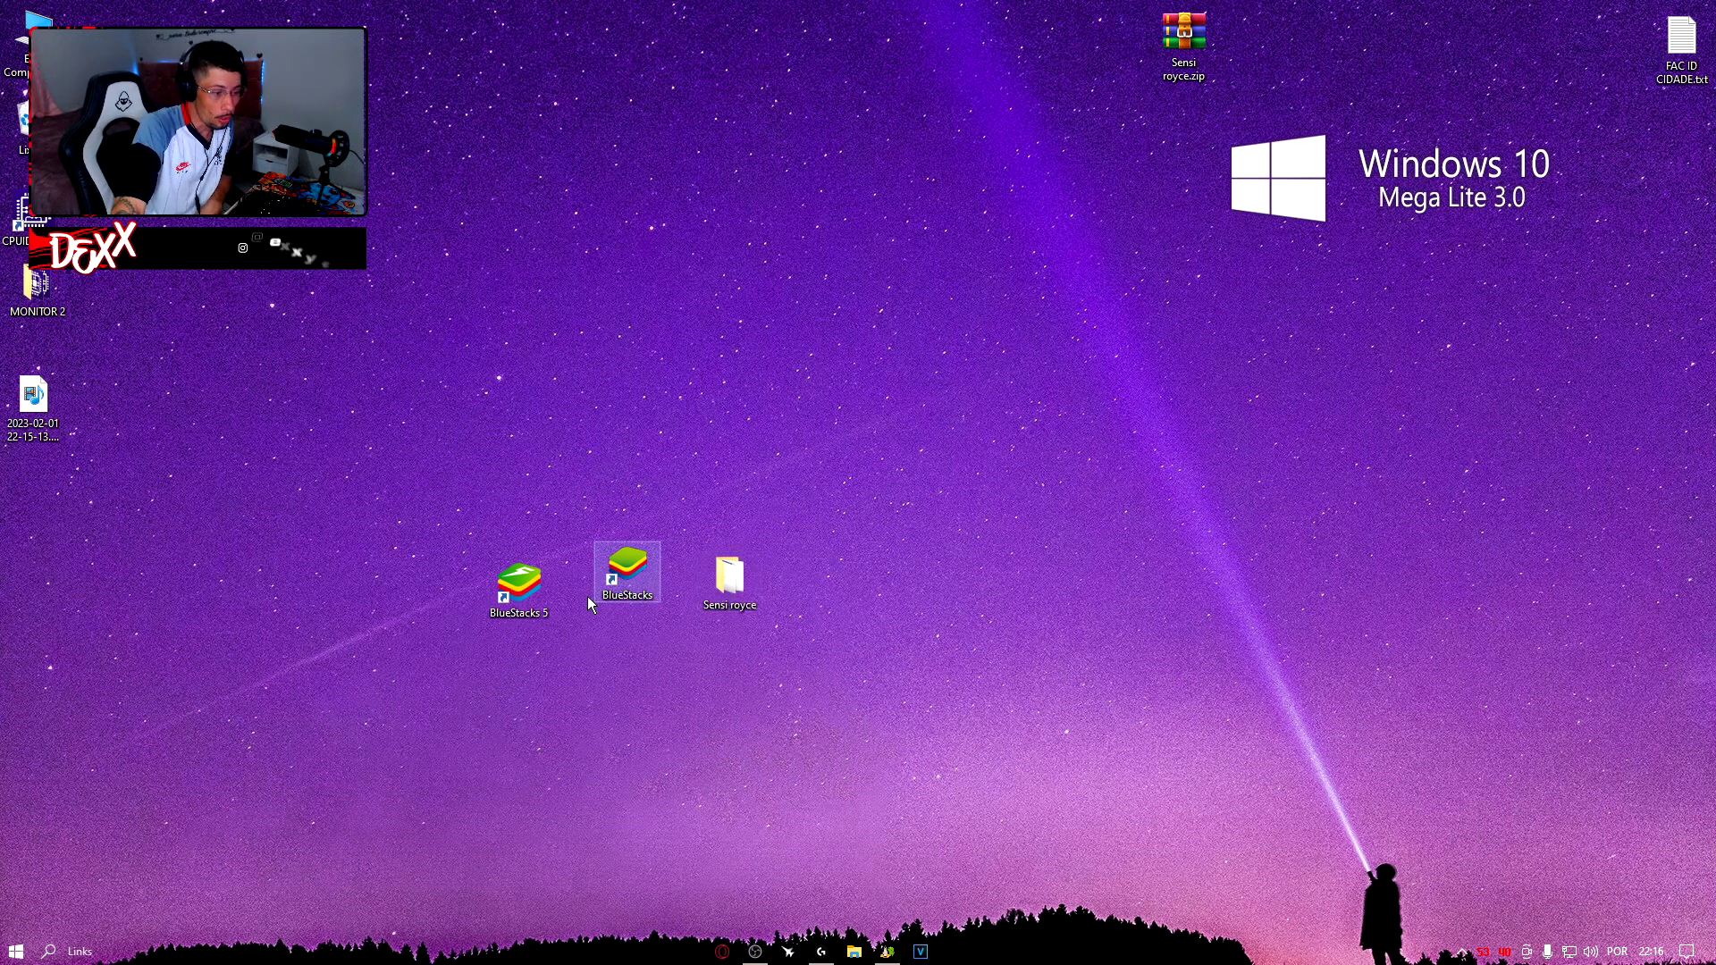
drag(496, 598, 13, 509)
drag(625, 597, 573, 579)
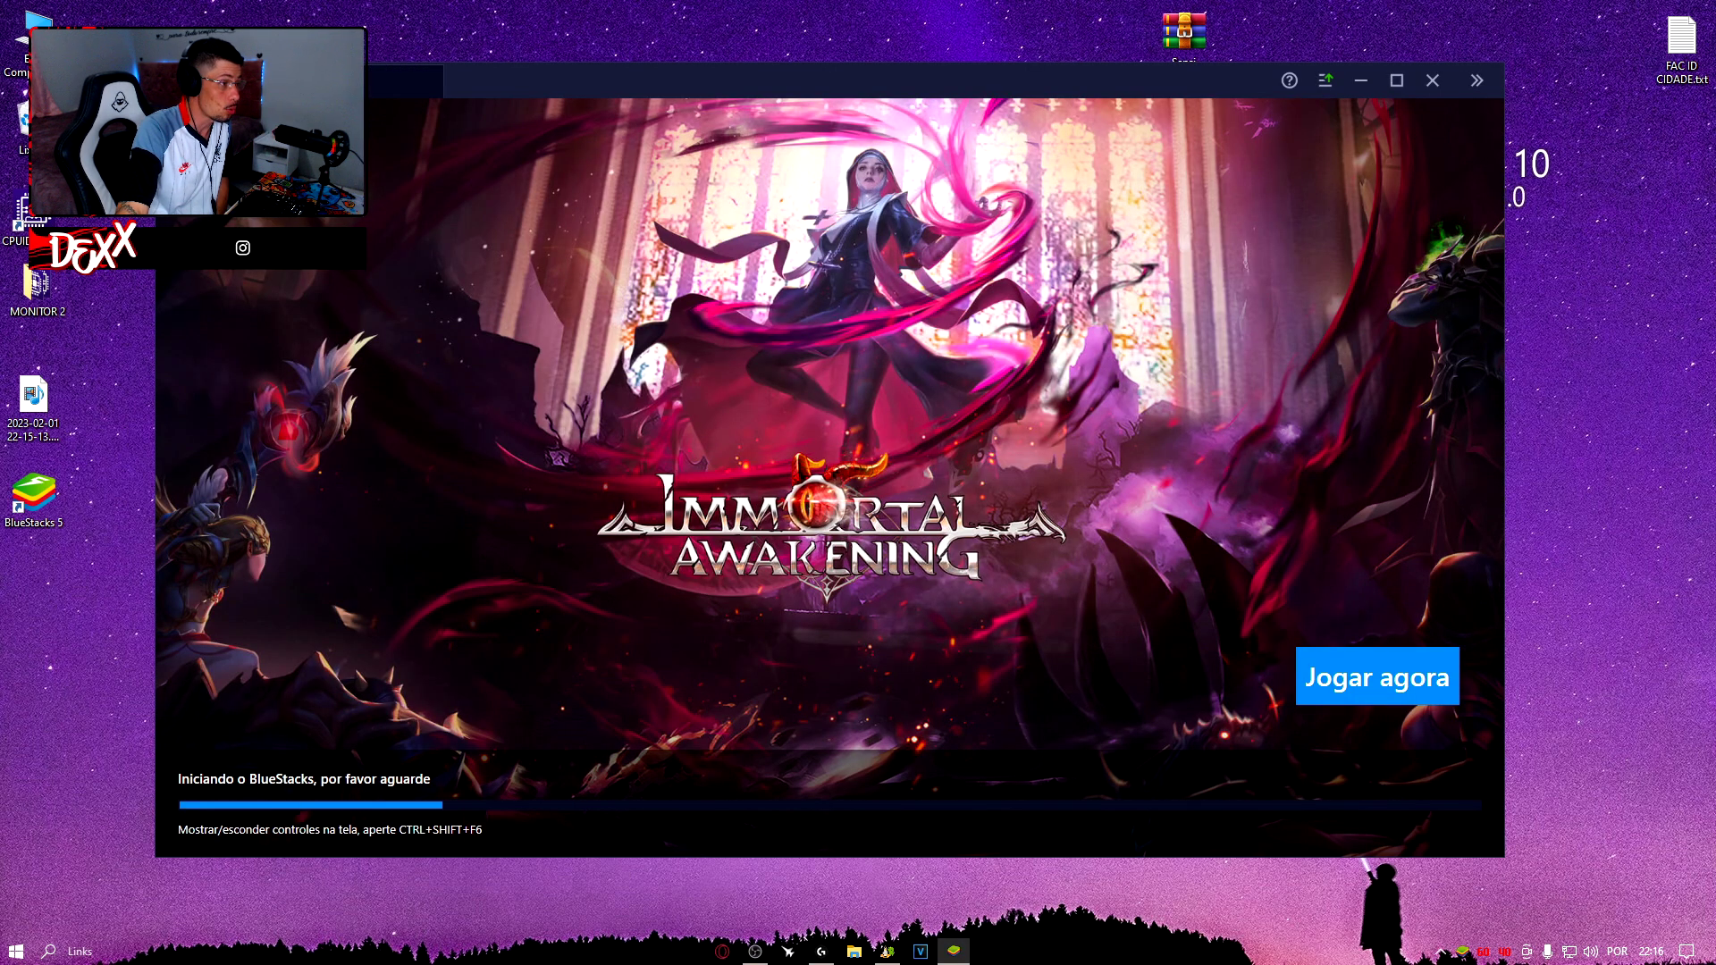
Step: View the sensitivity settings in the image ending 20.23.57.jpeg from the Sensi royce folder, minimizing the windows in the way
click(1361, 80)
double_click(729, 579)
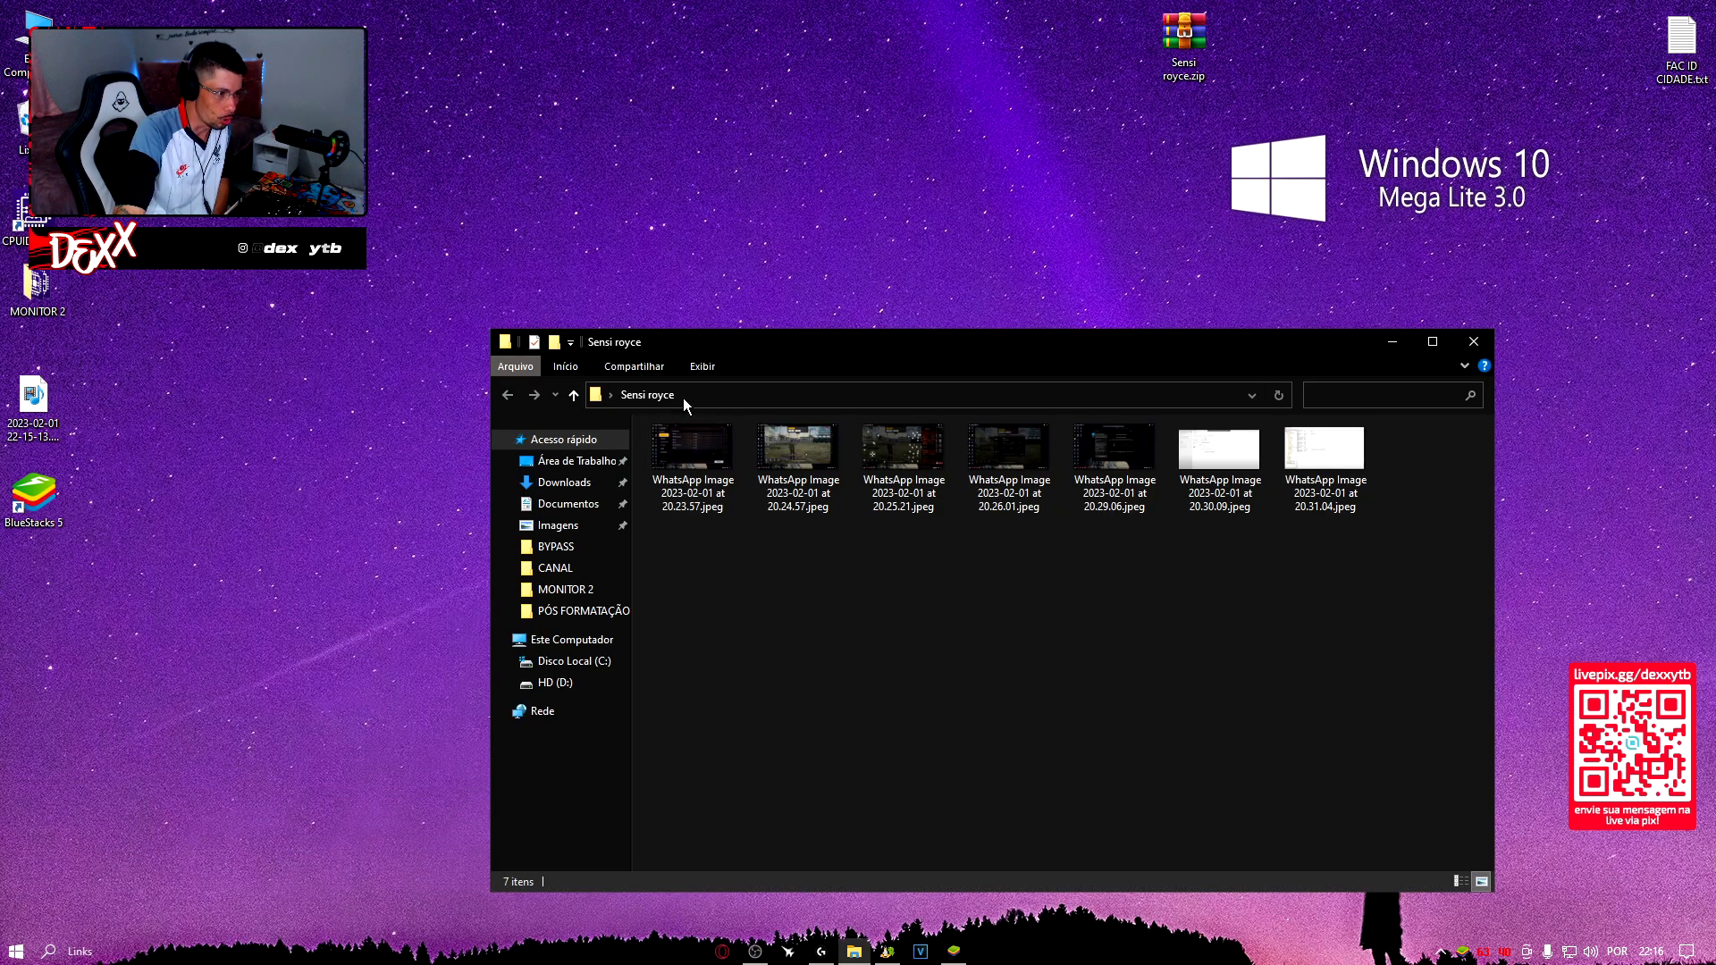
double_click(689, 452)
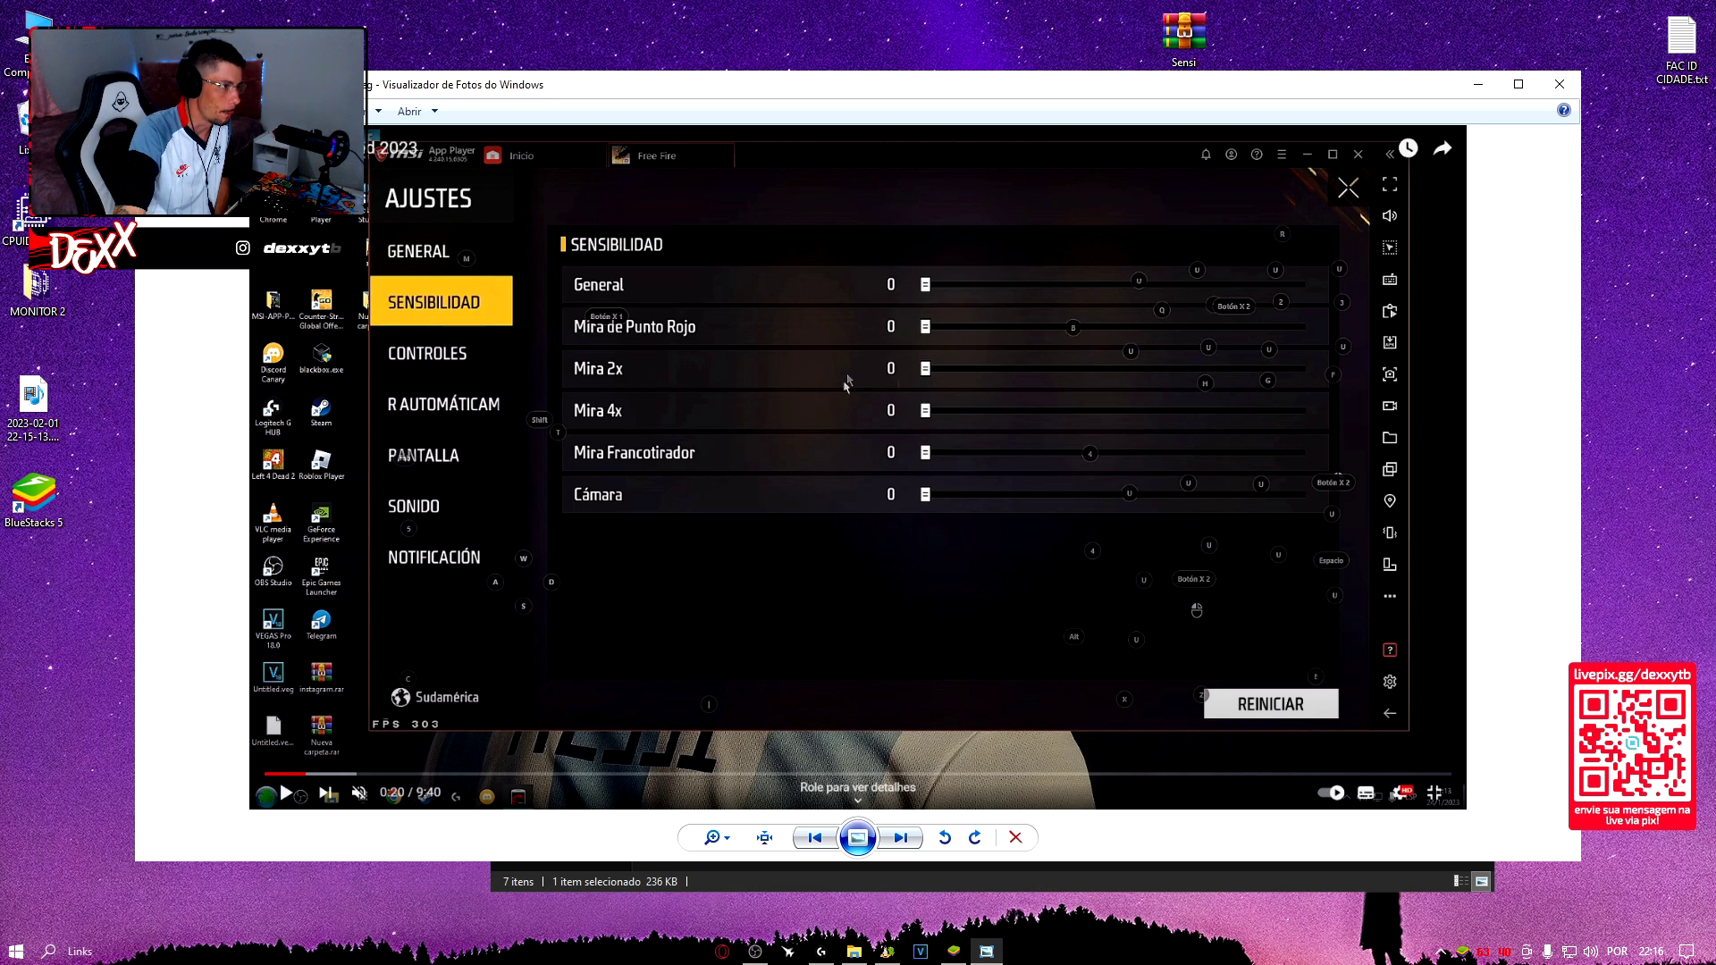
scroll(494, 185, up, 1)
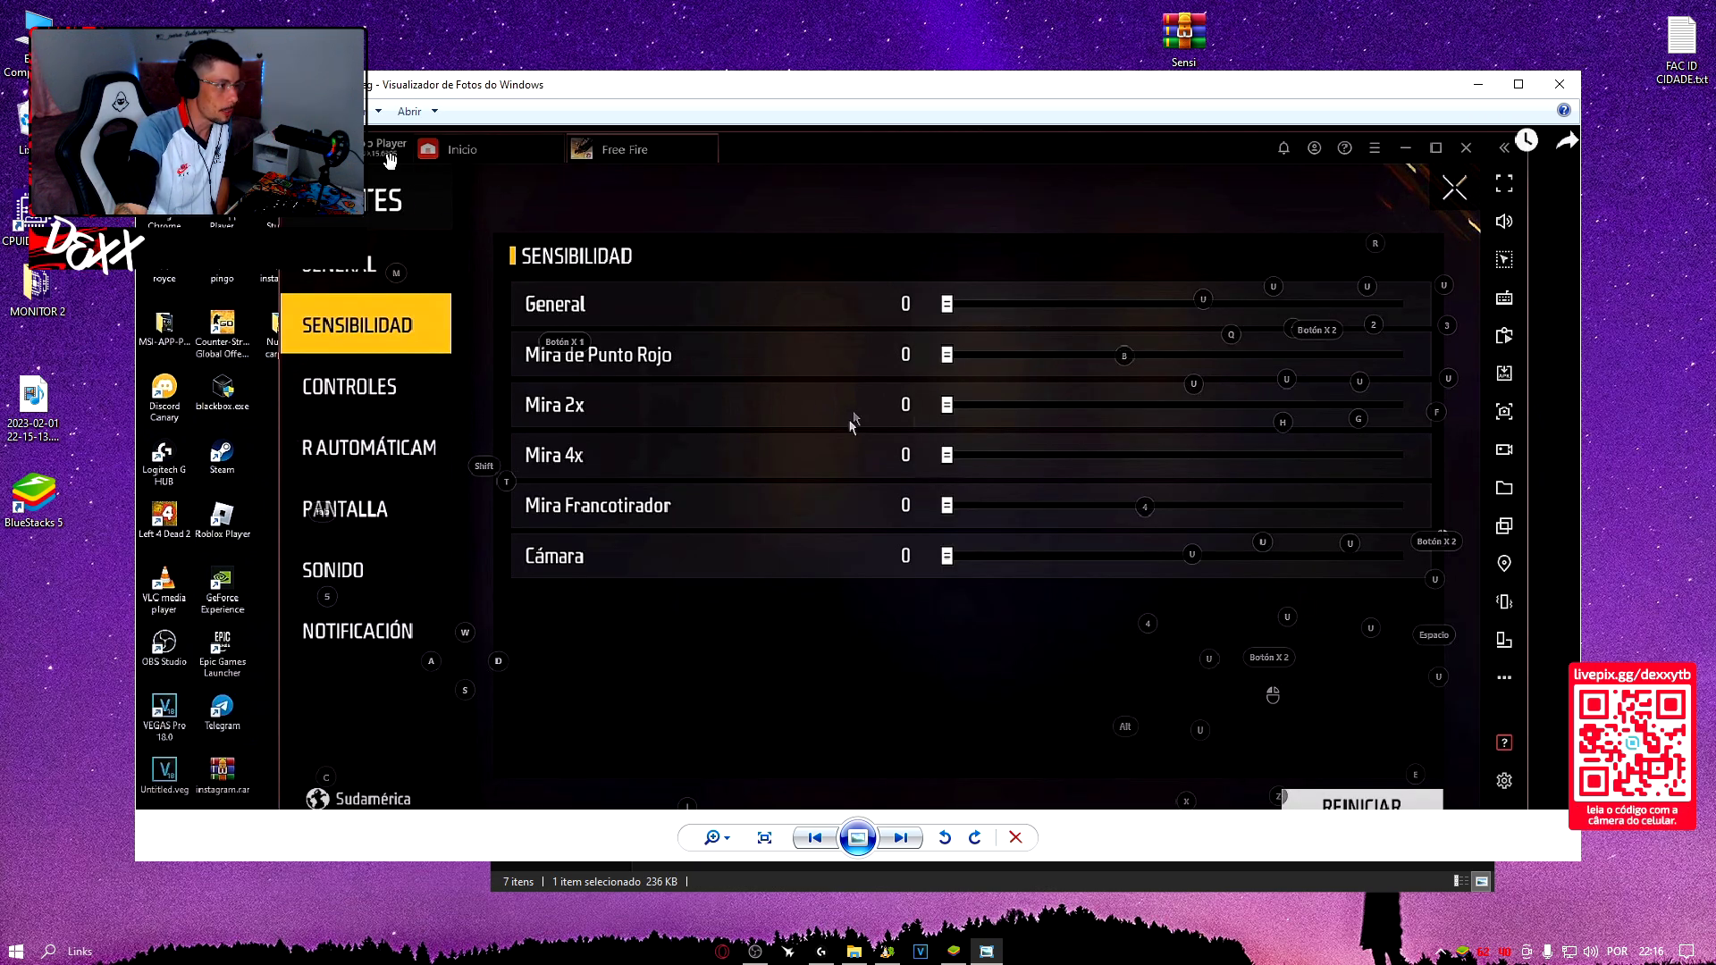
drag(441, 290, 440, 303)
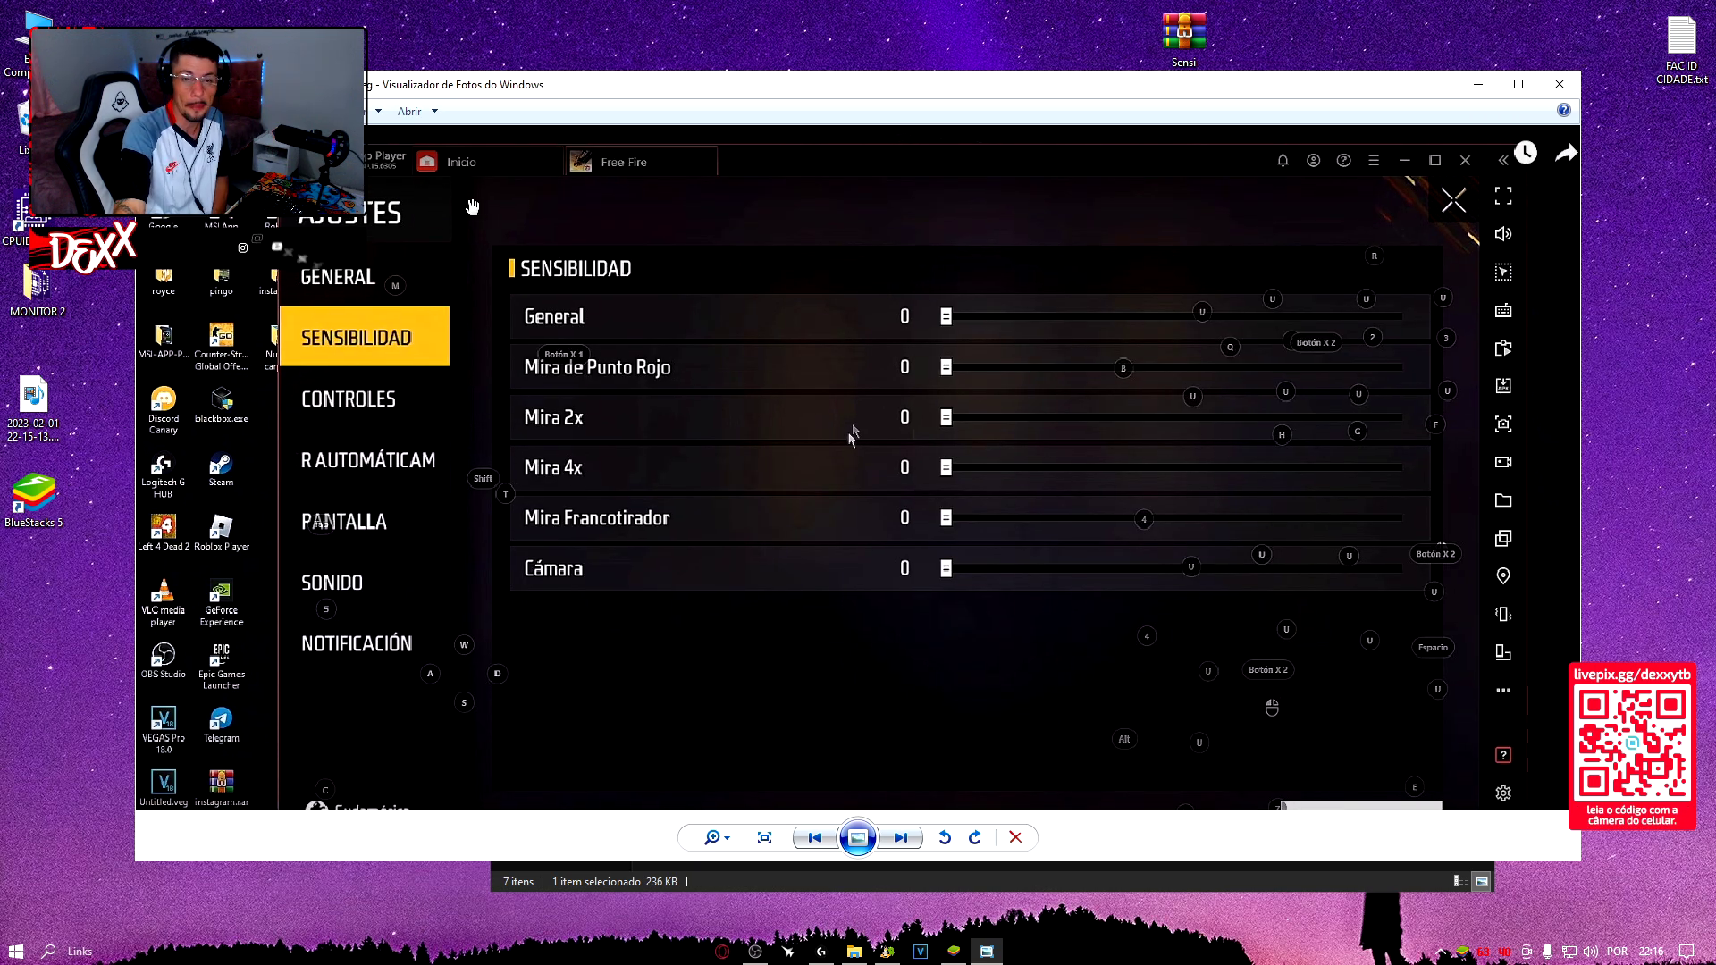
scroll(716, 431, down, 1)
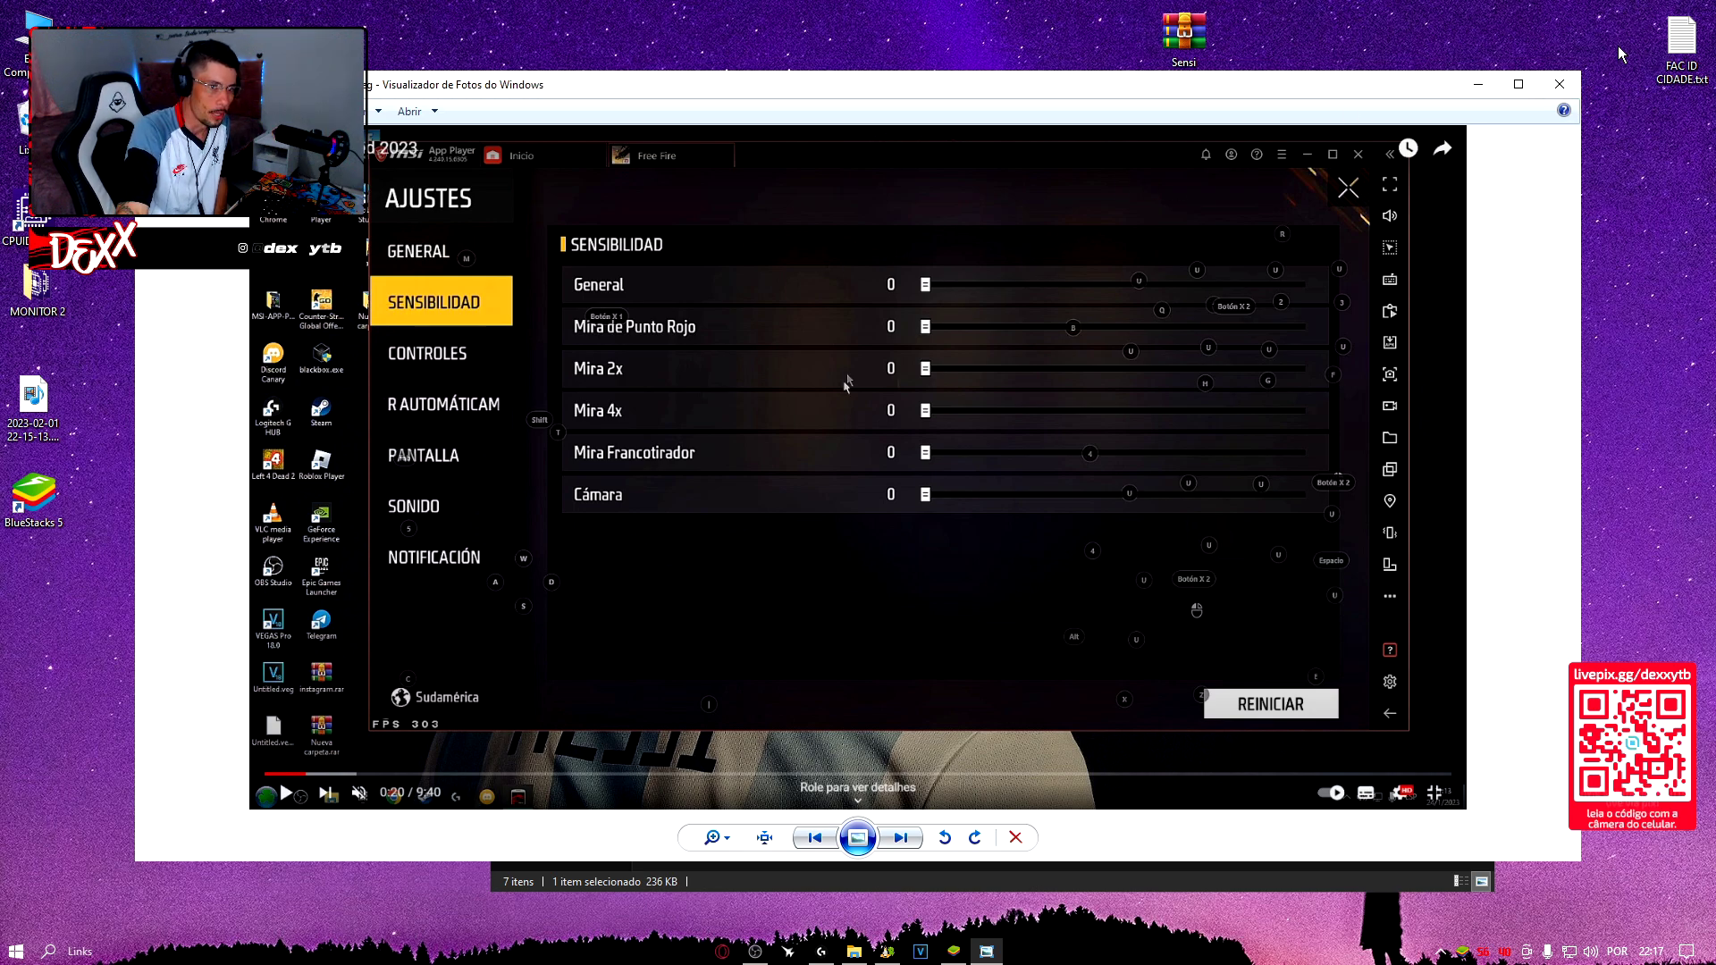
click(1490, 89)
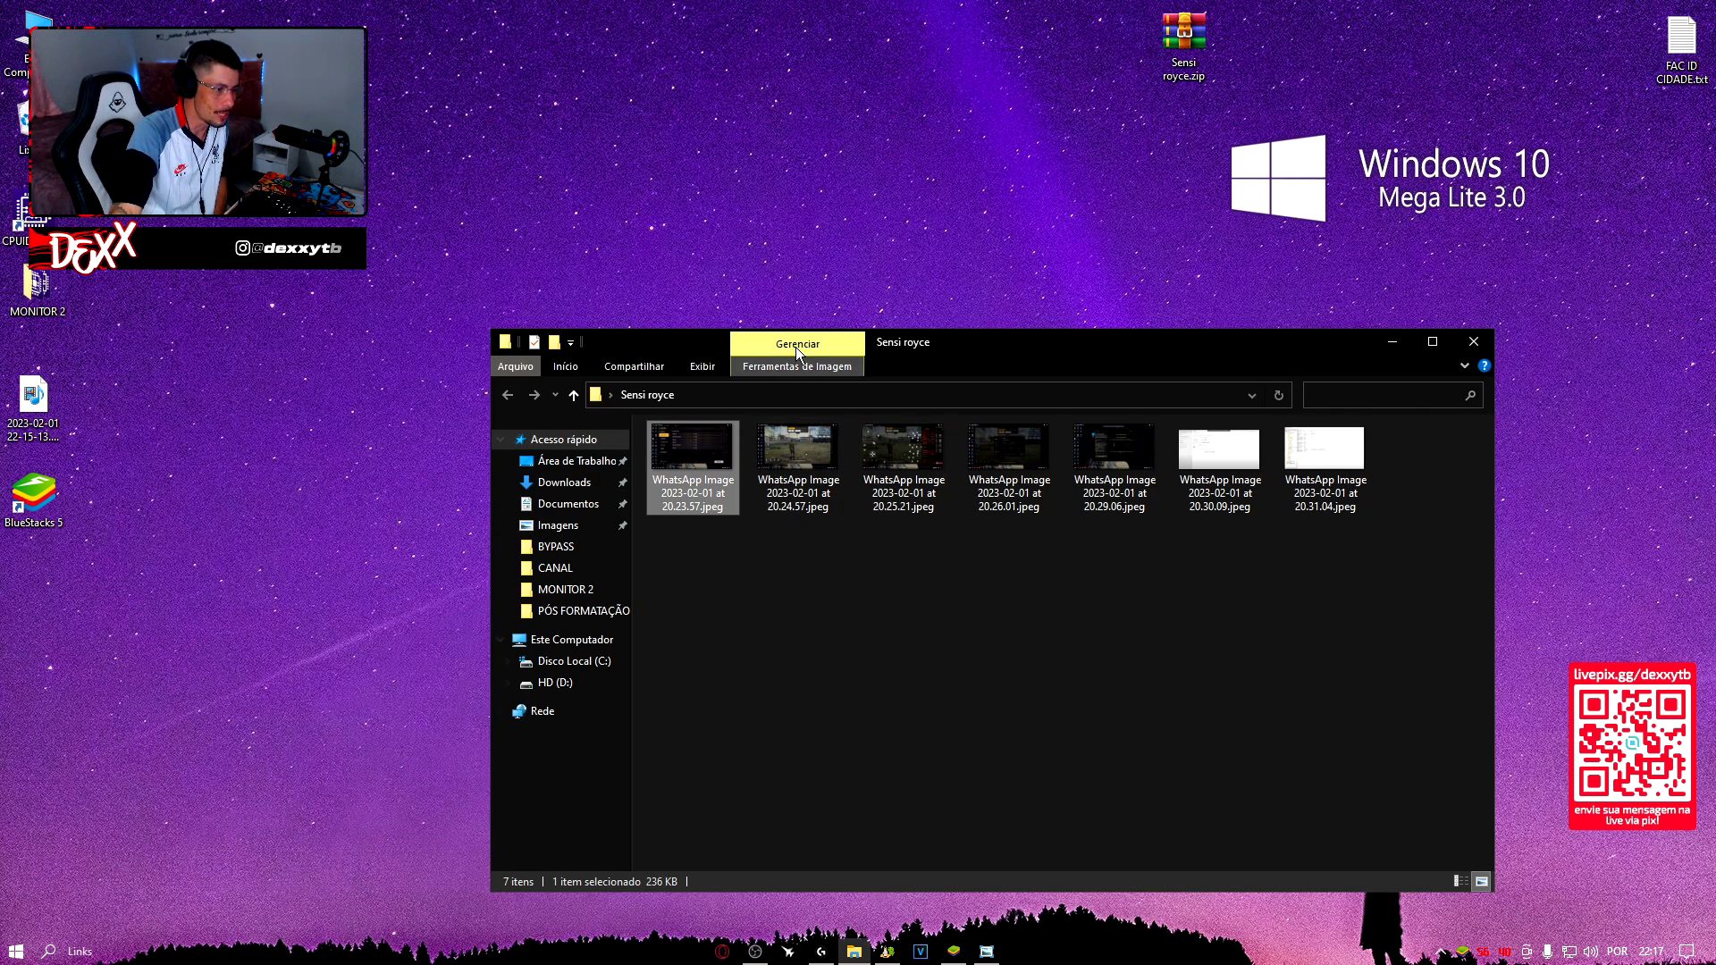
click(1392, 347)
Step: Switch to BlueStacks and launch Free Fire
click(954, 950)
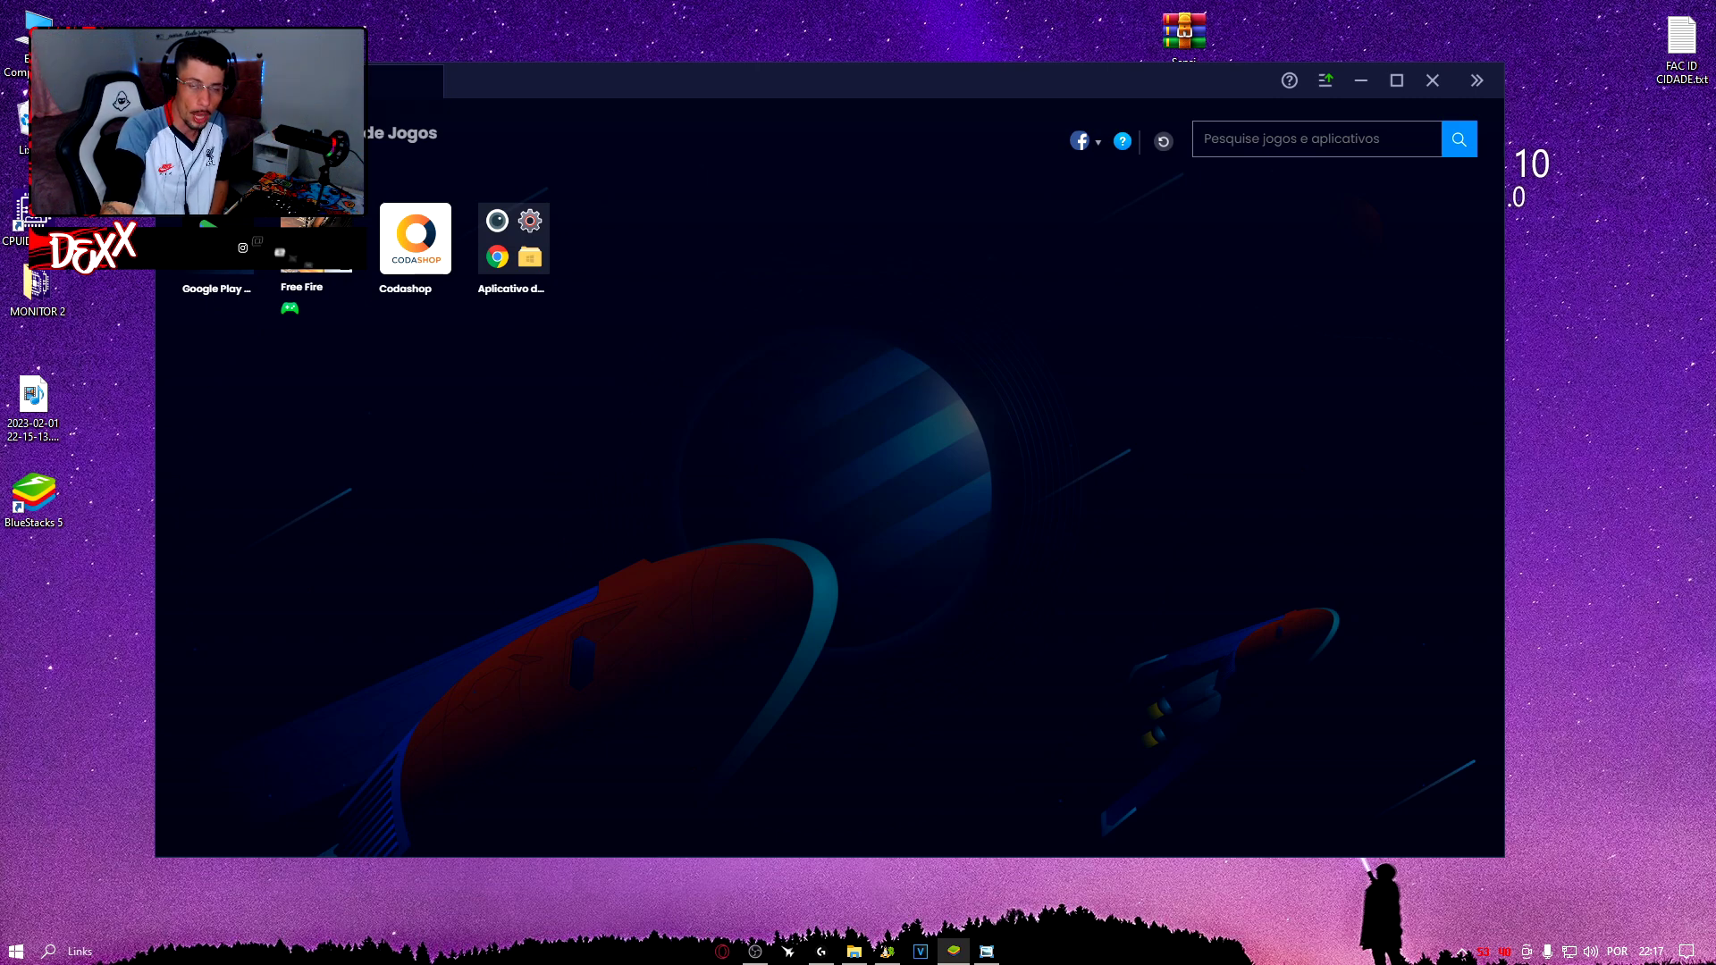
click(306, 219)
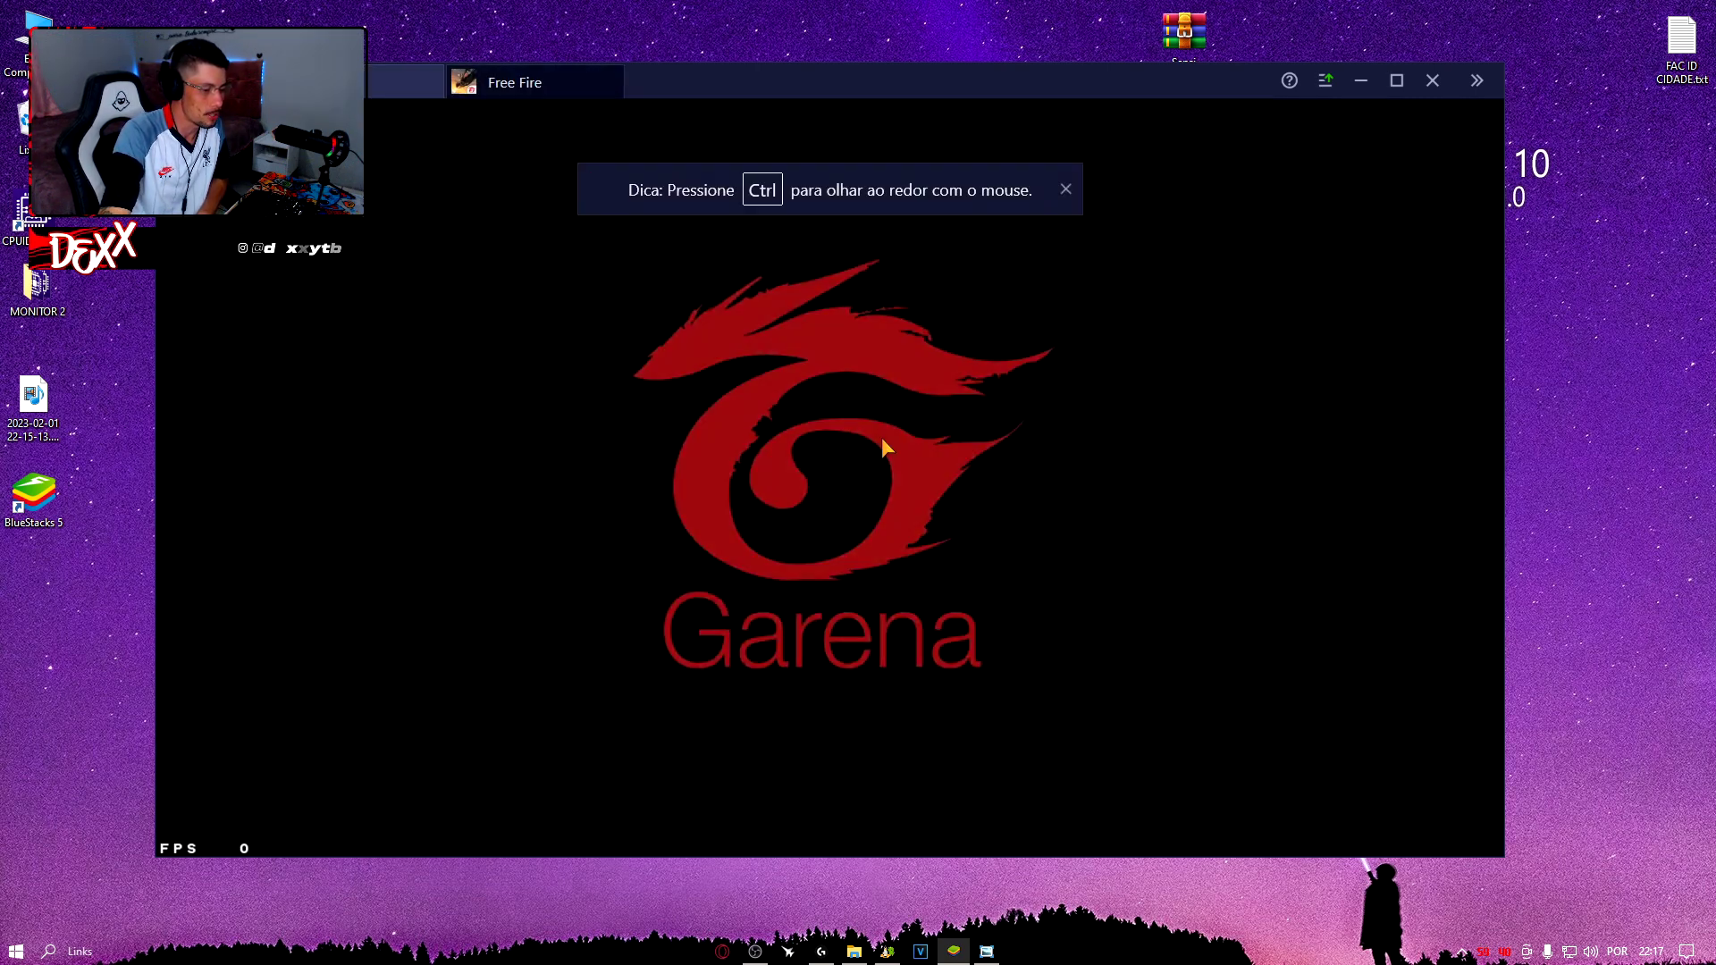
drag(71, 613, 20, 460)
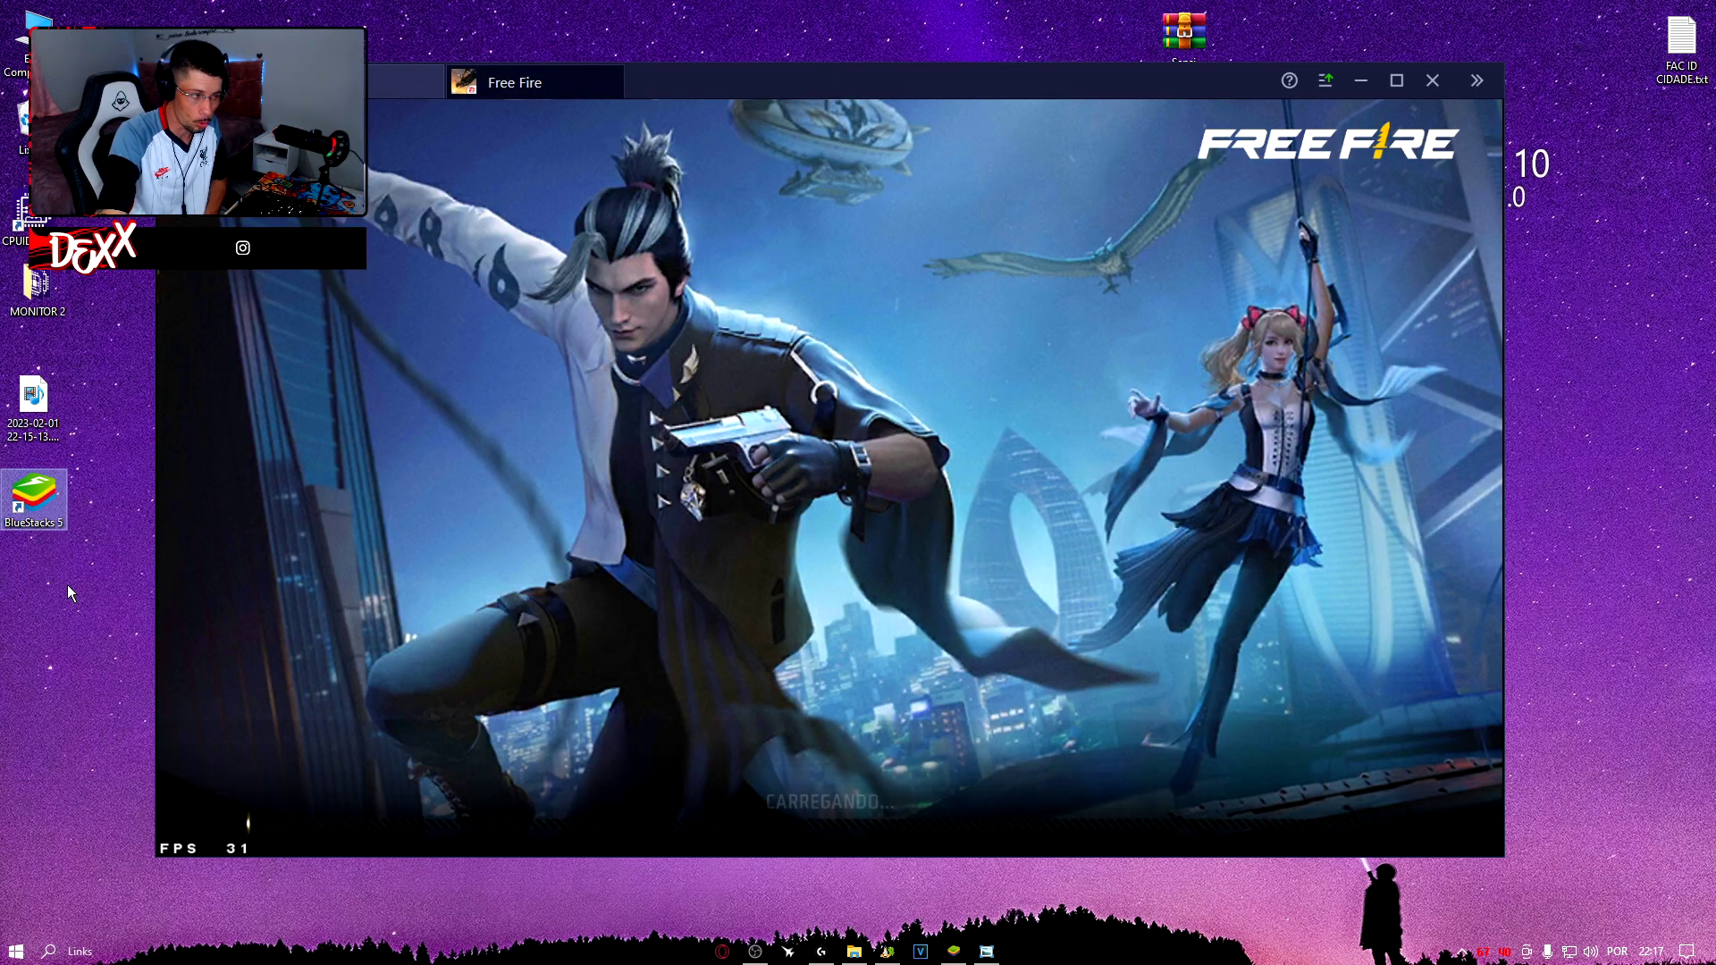
click(604, 506)
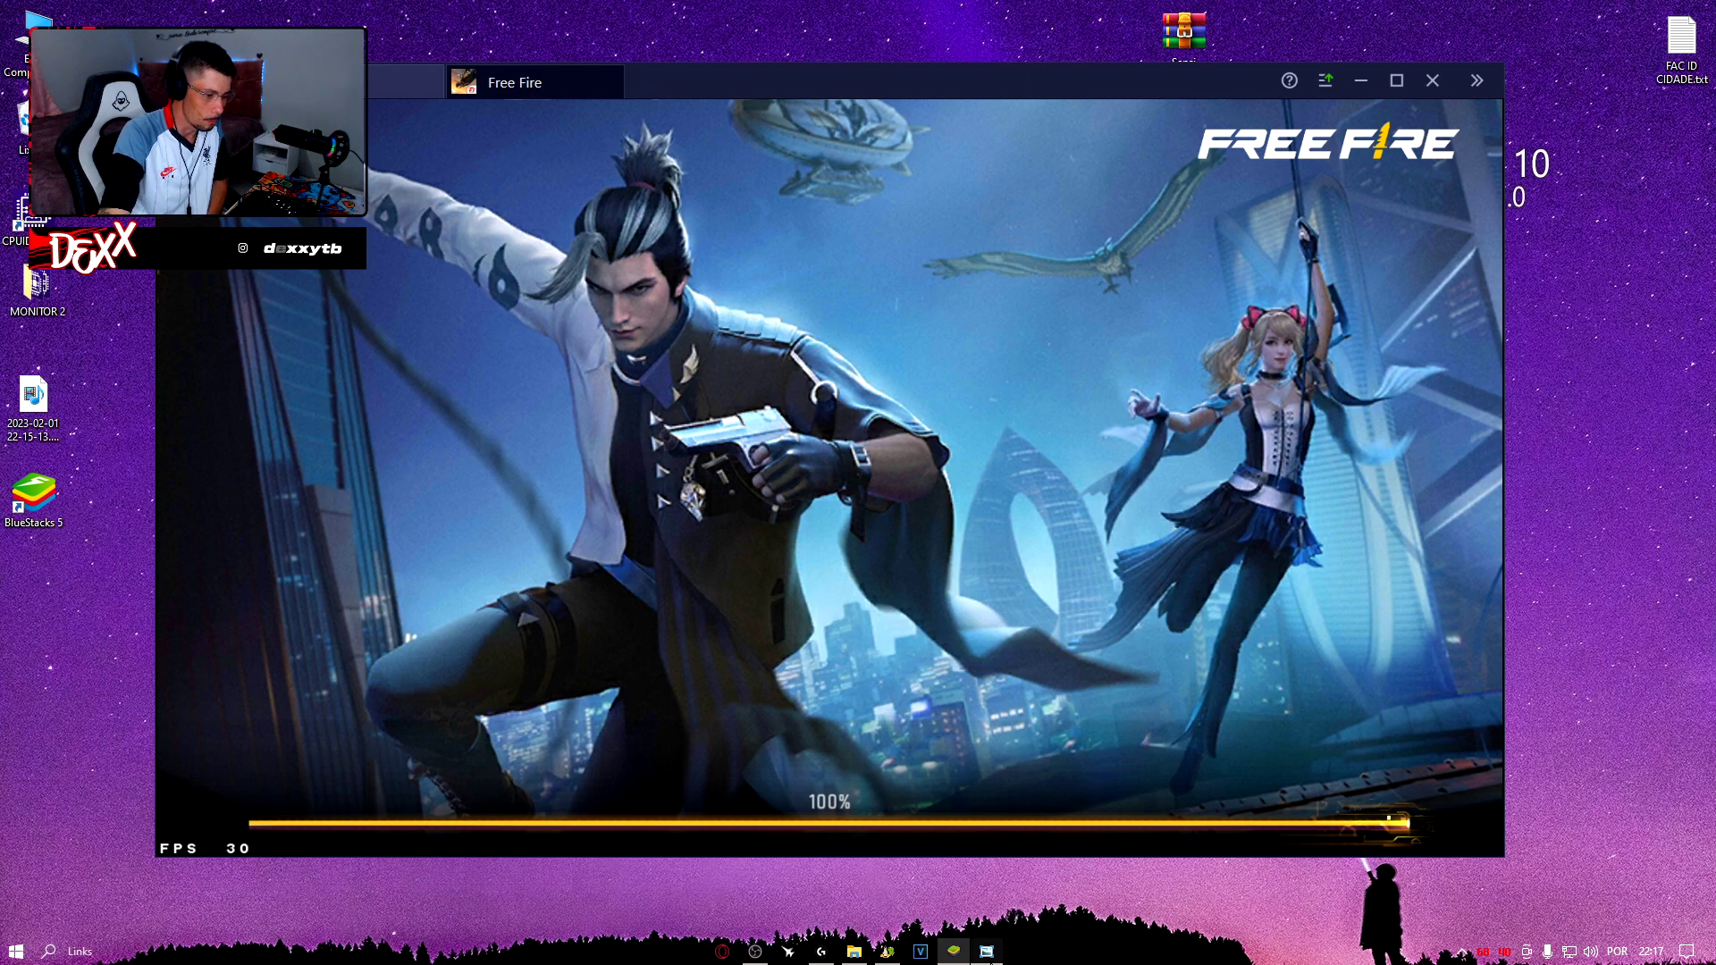
Step: Return to the reference images in a maximized photo viewer and go forward to the Configuración de paneo screenshot, 20.25.21.jpeg
click(986, 951)
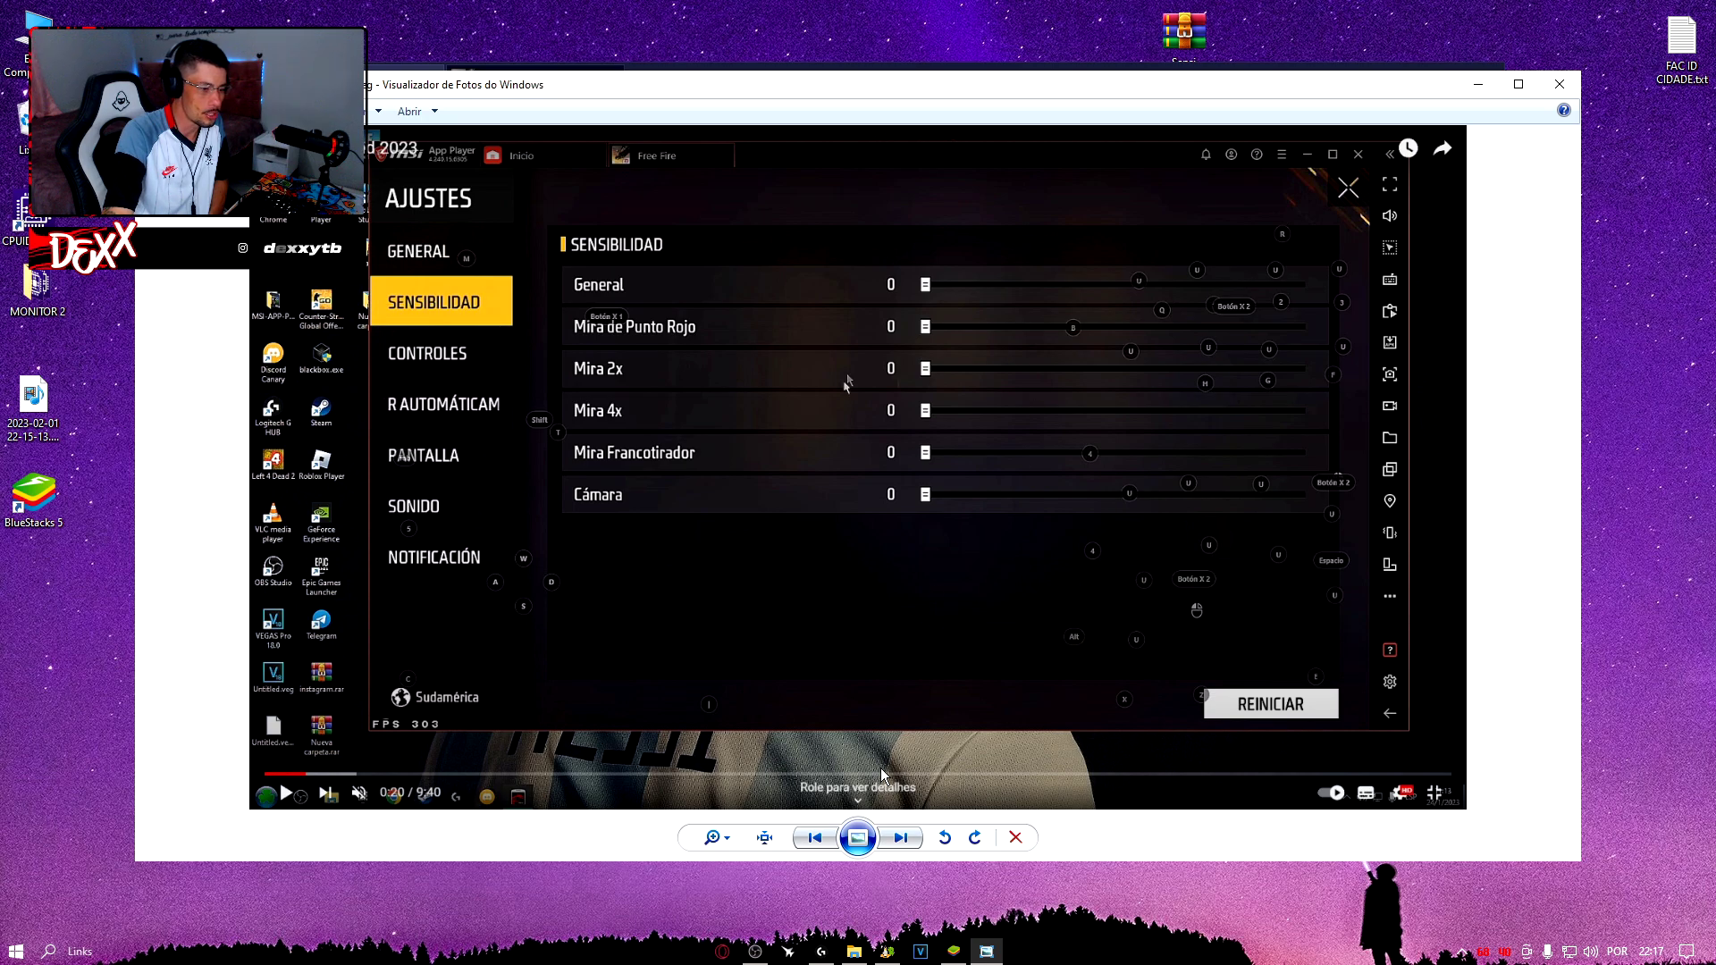
click(899, 837)
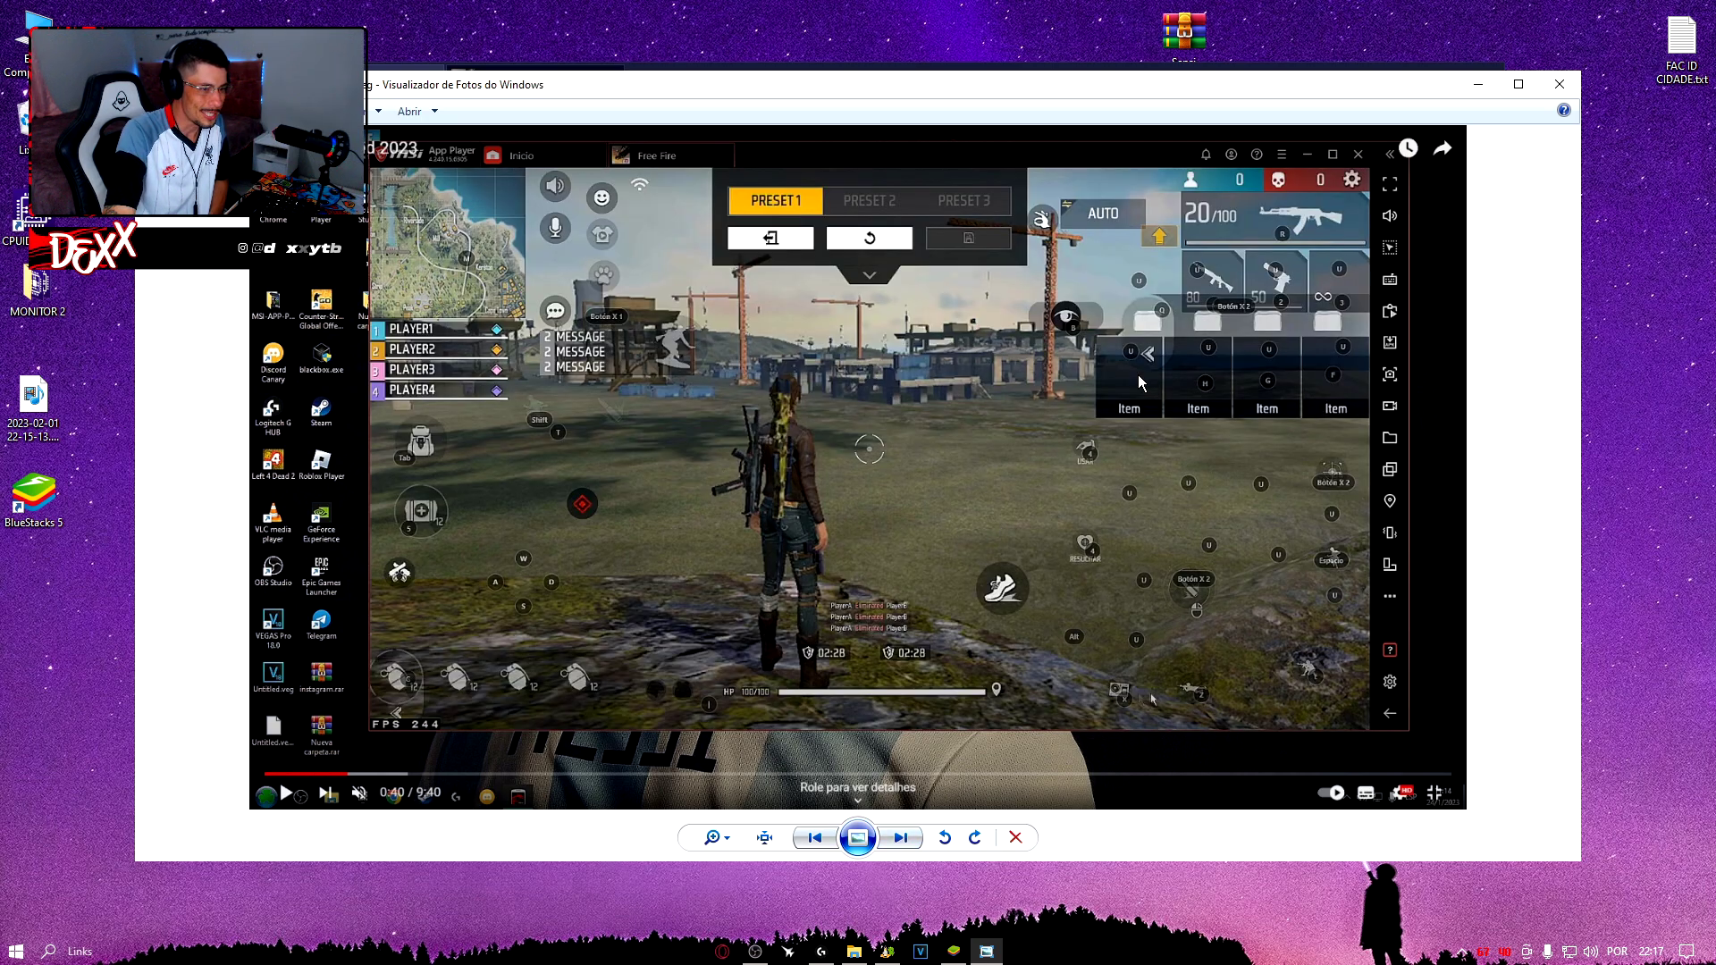
click(1518, 87)
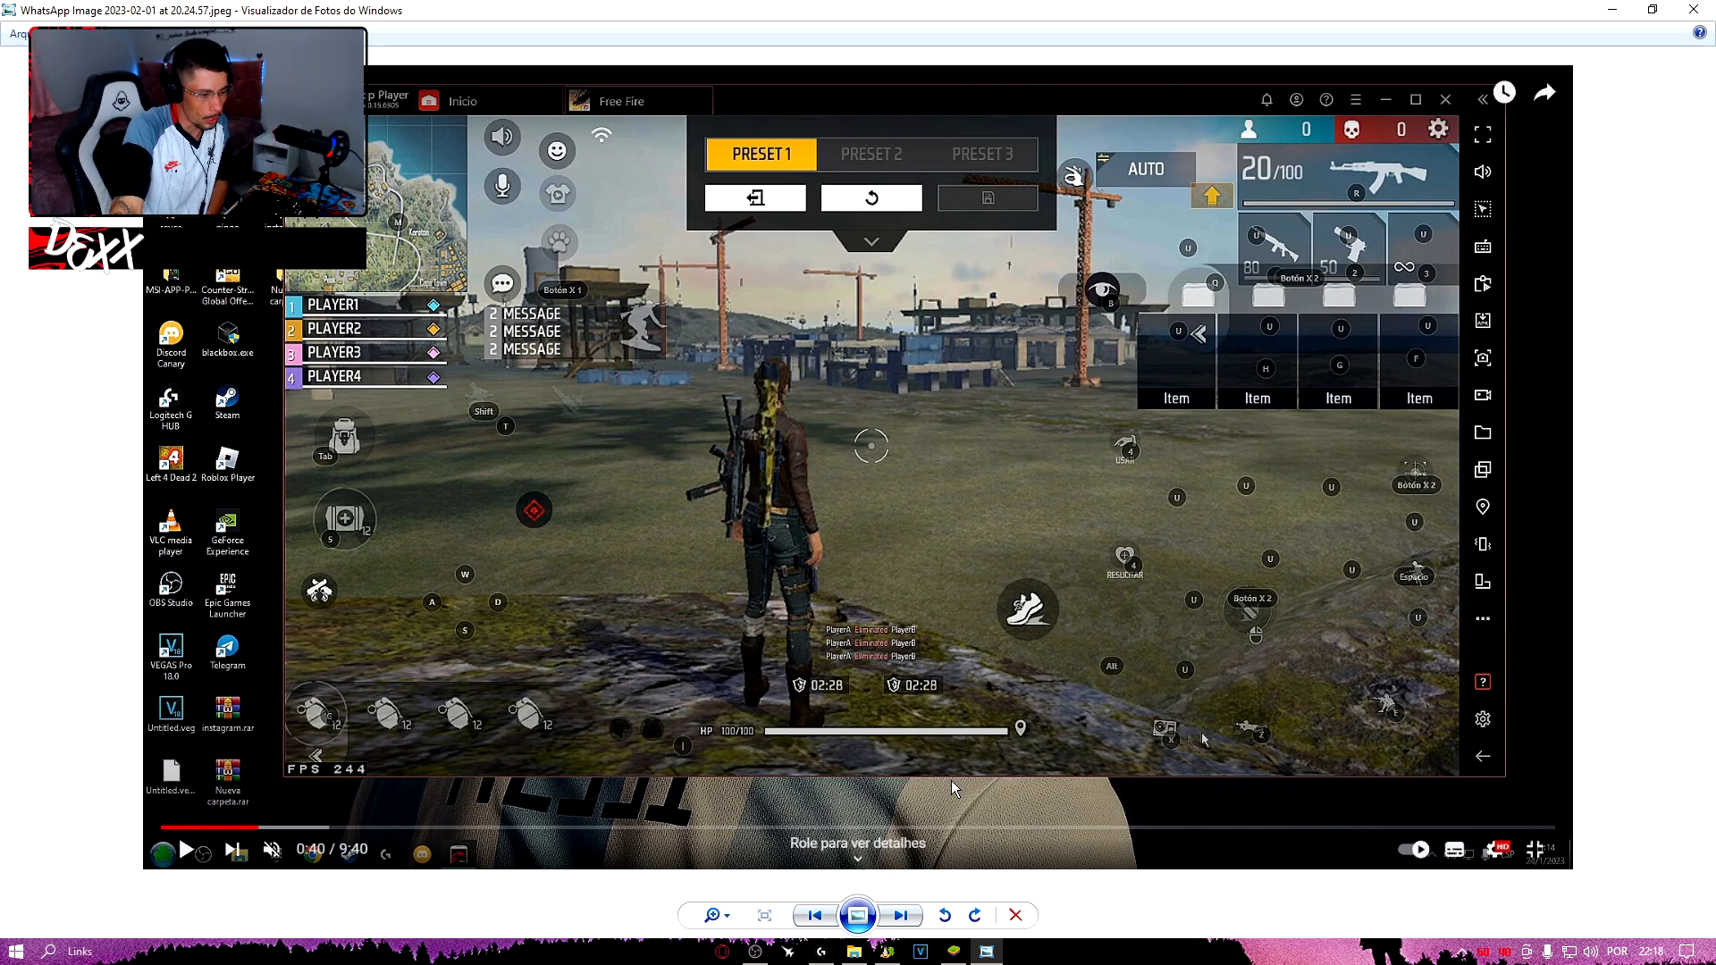
click(903, 916)
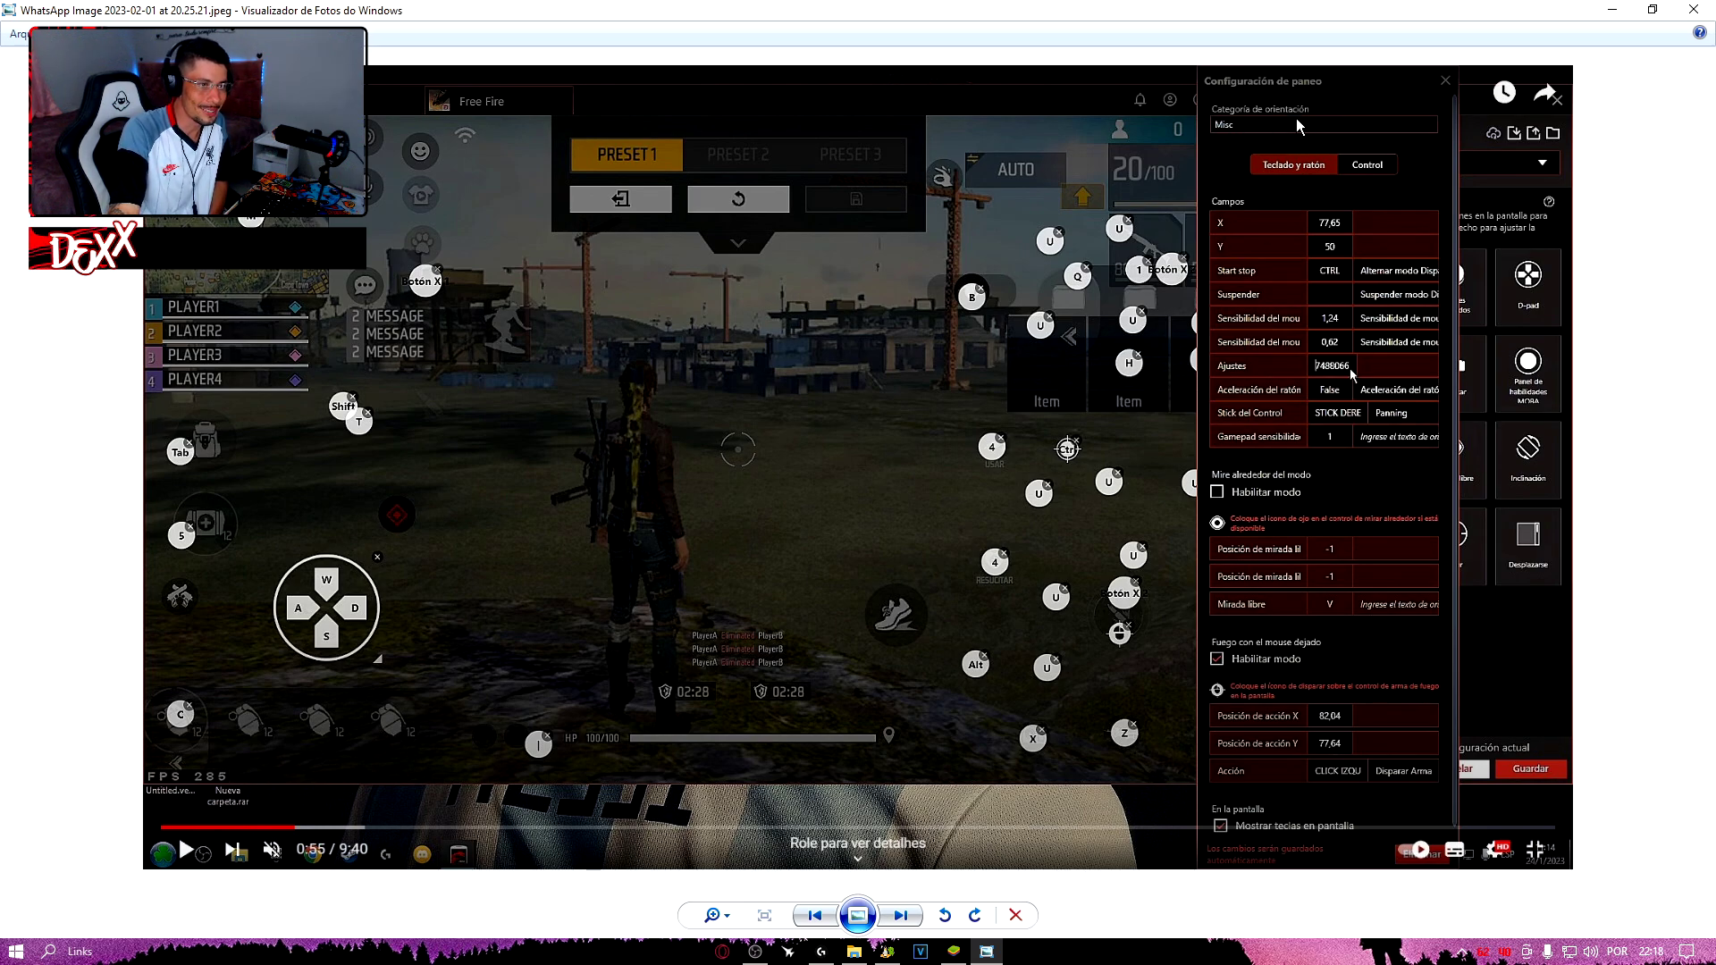
Step: Switch to Free Fire in BlueStacks, dismiss the event pop-up and open the advanced game controls editor
click(953, 952)
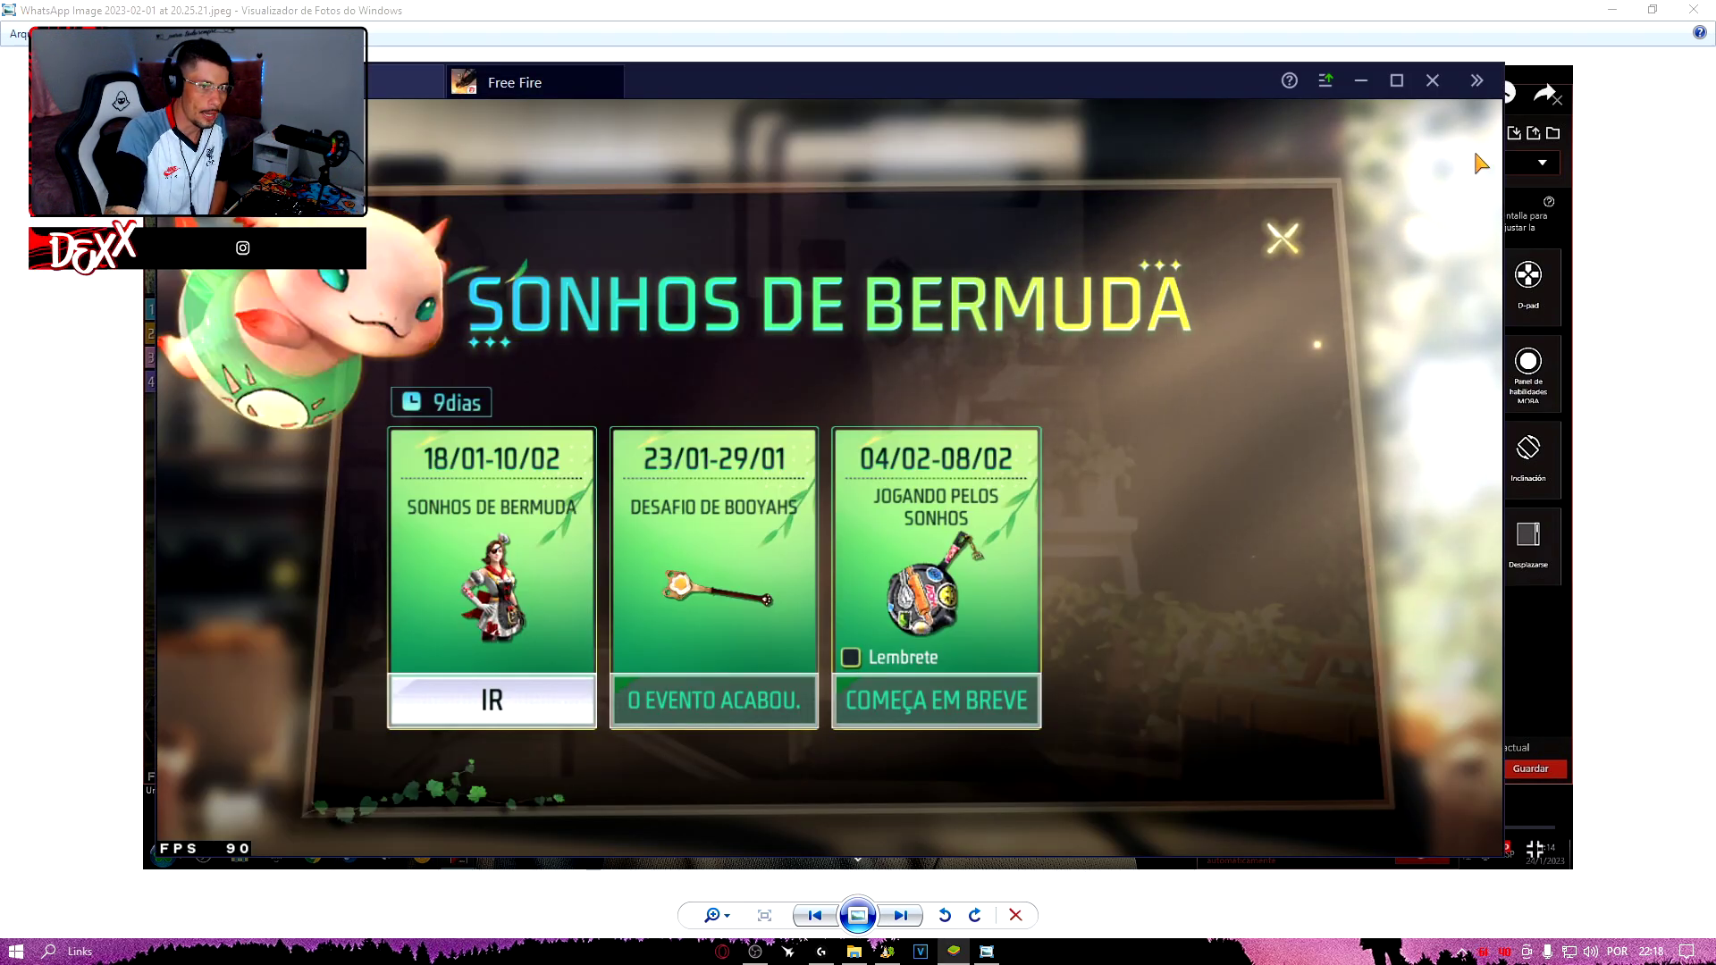
key(Escape)
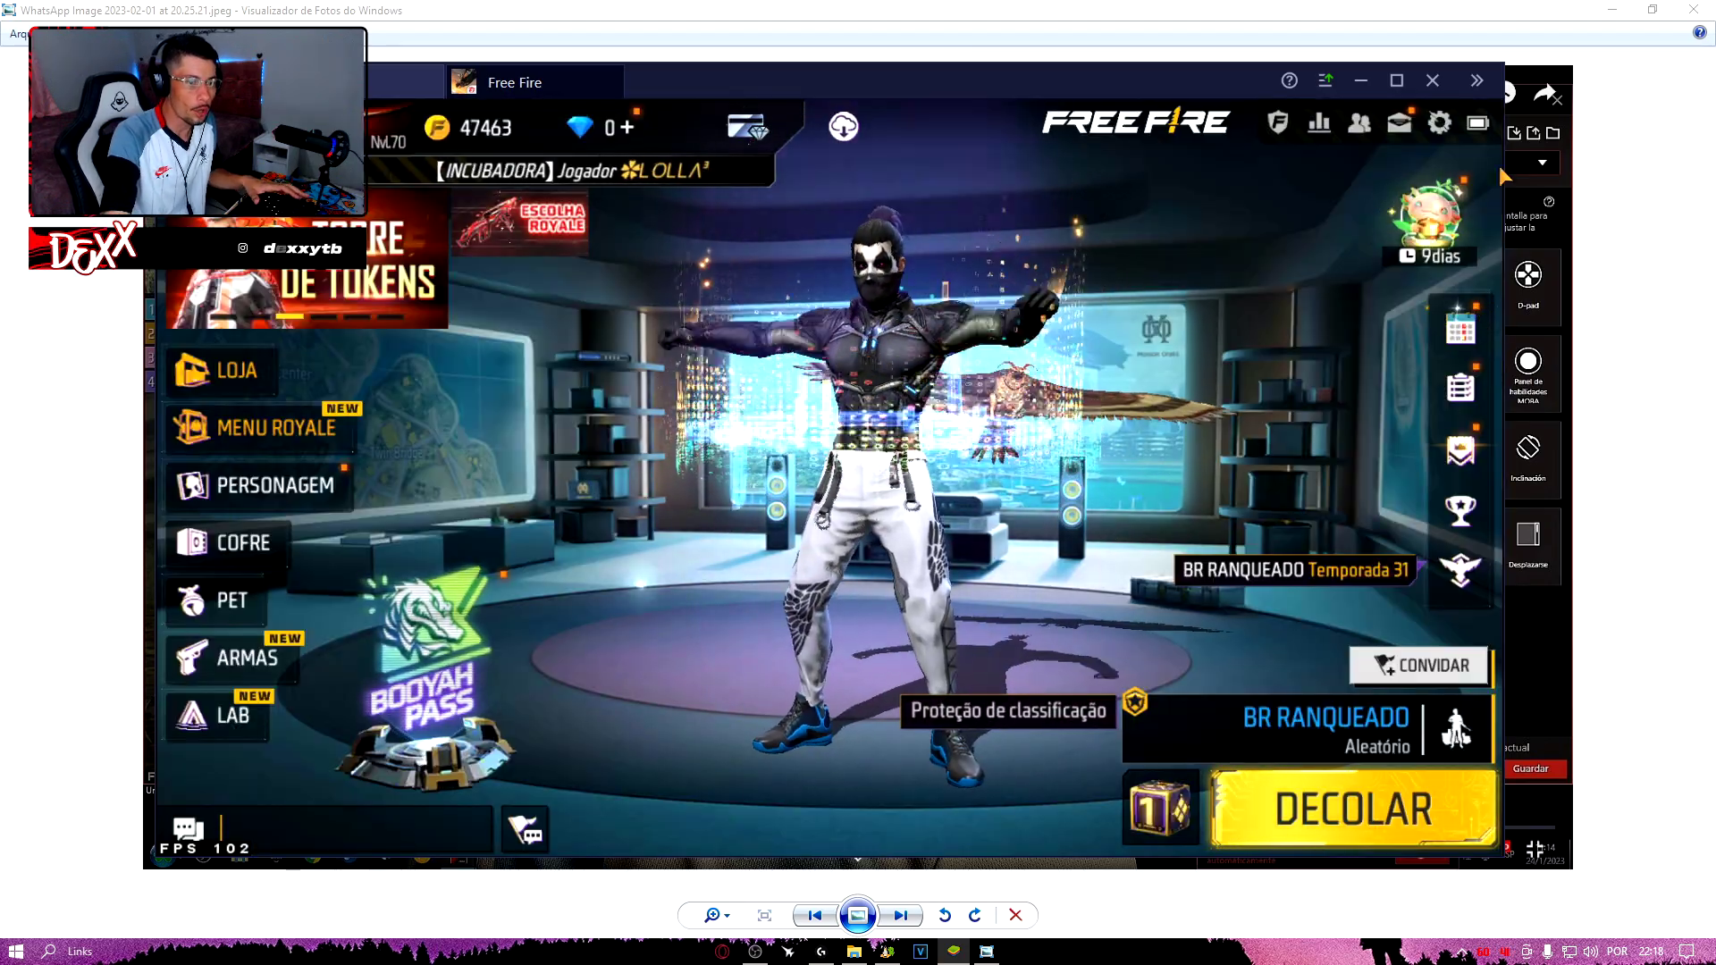
click(1476, 81)
click(1531, 258)
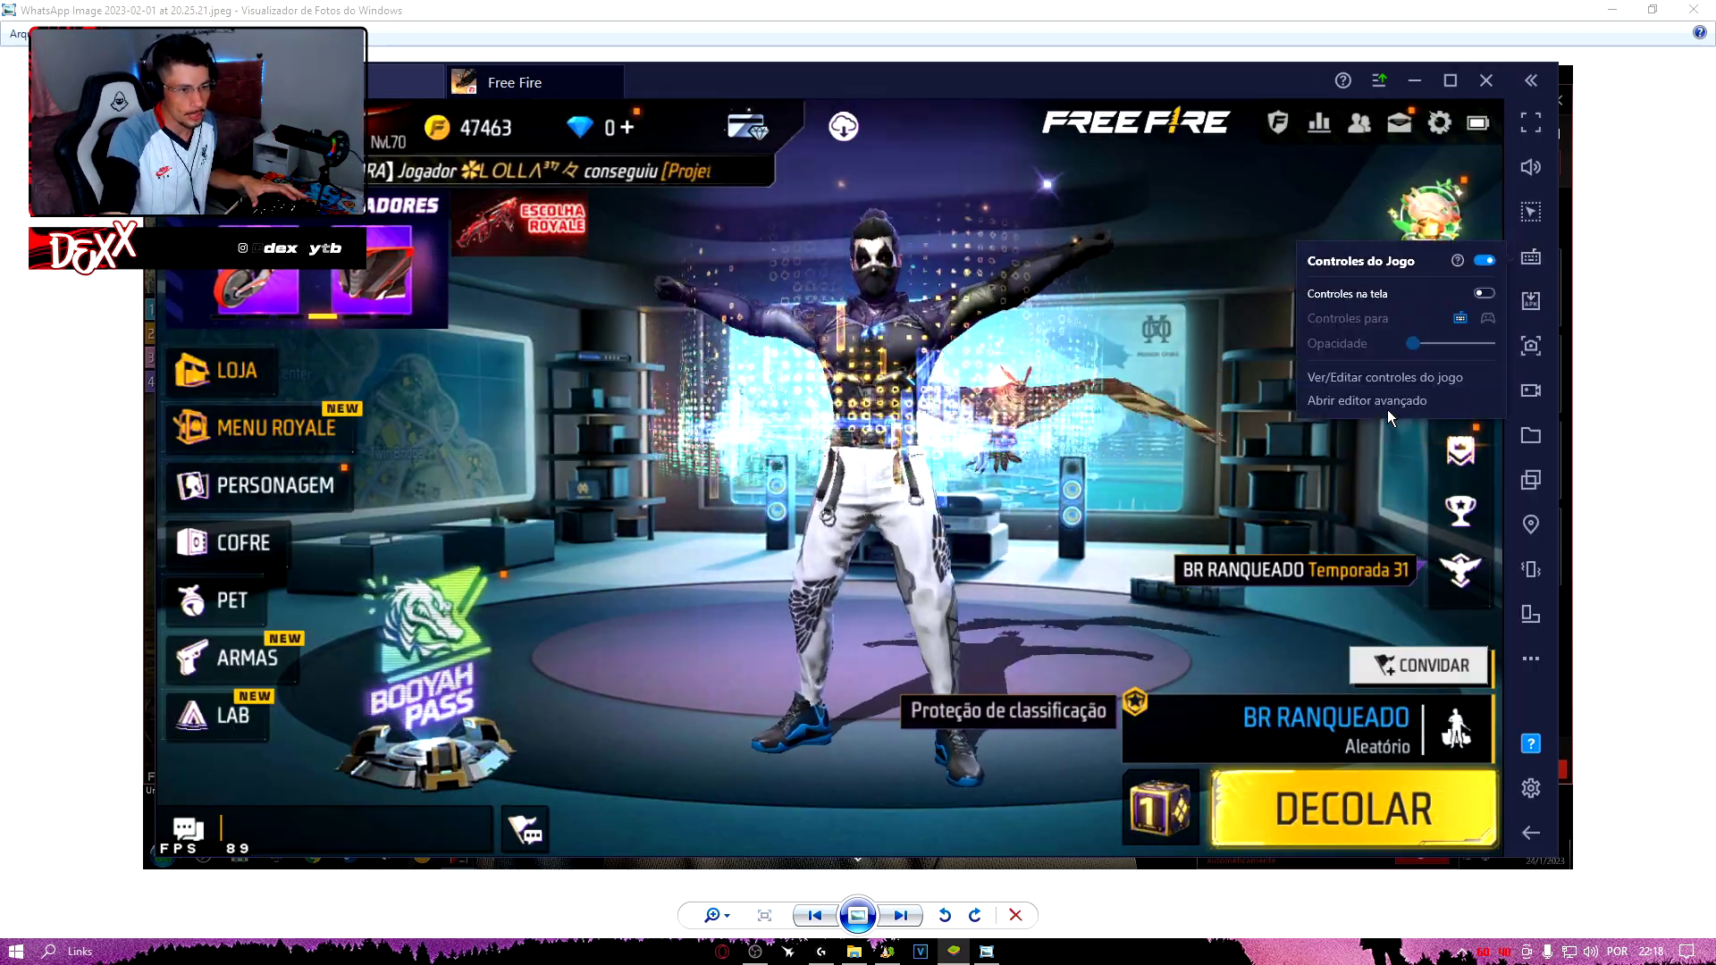
click(1387, 408)
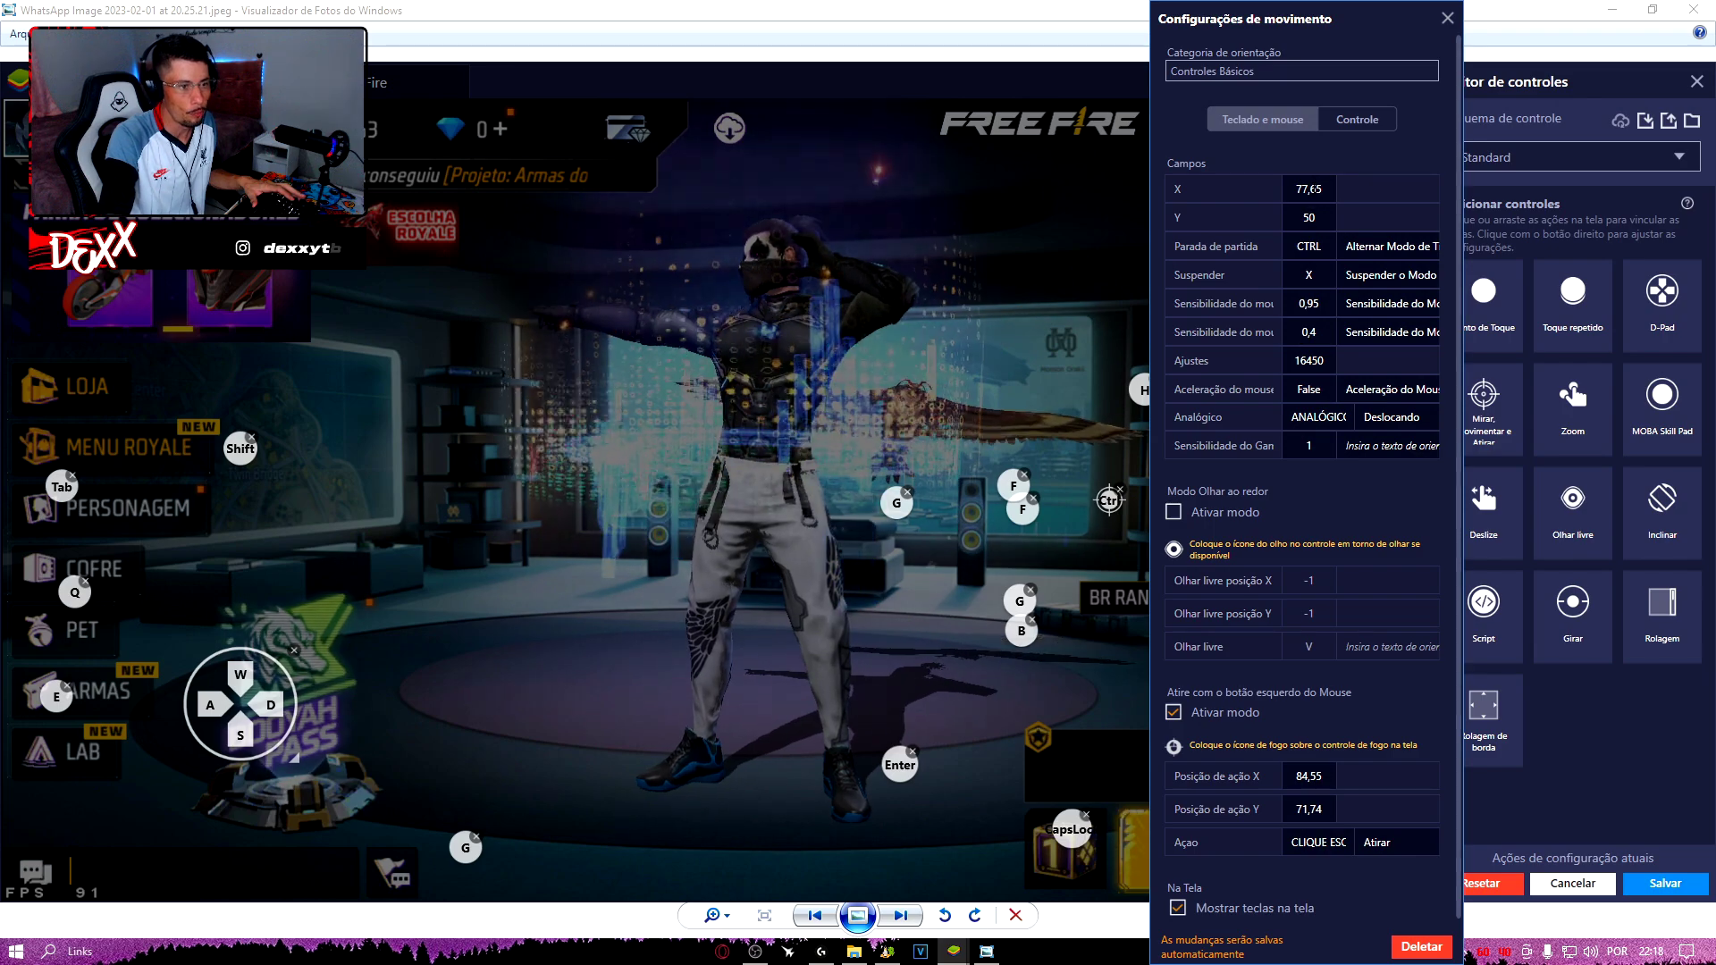
Step: Set the orientation category in the movement settings (Configurações de movimento) to Misc
click(1265, 73)
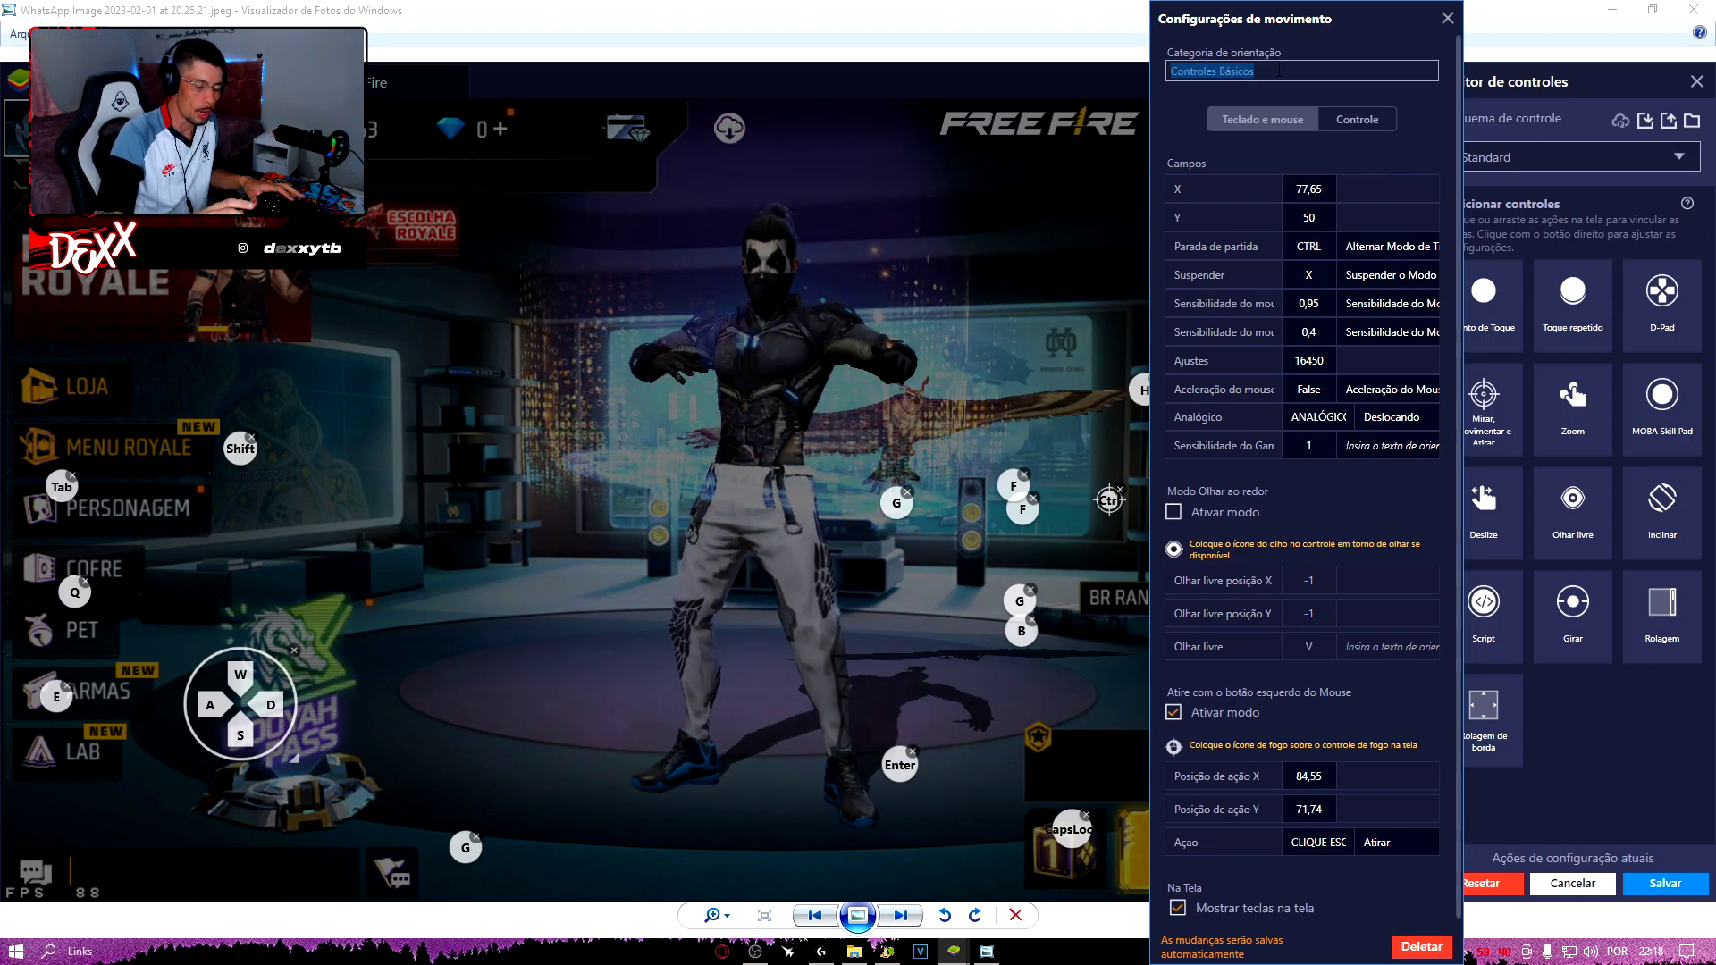
click(1280, 70)
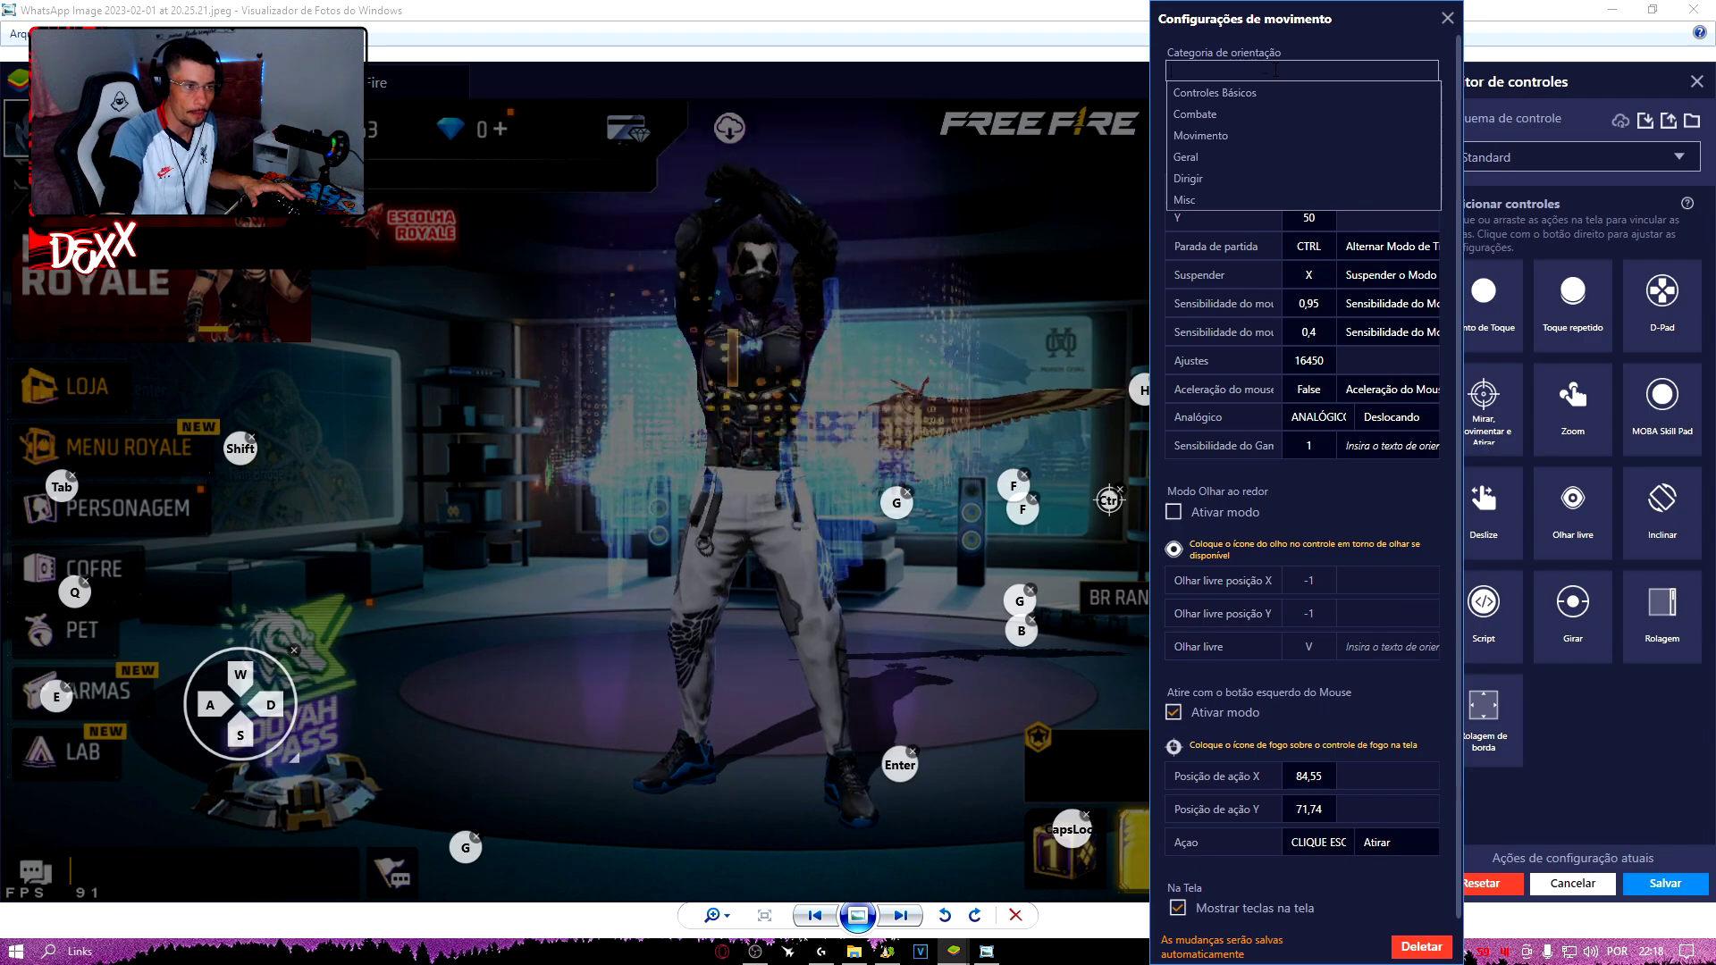
click(1190, 201)
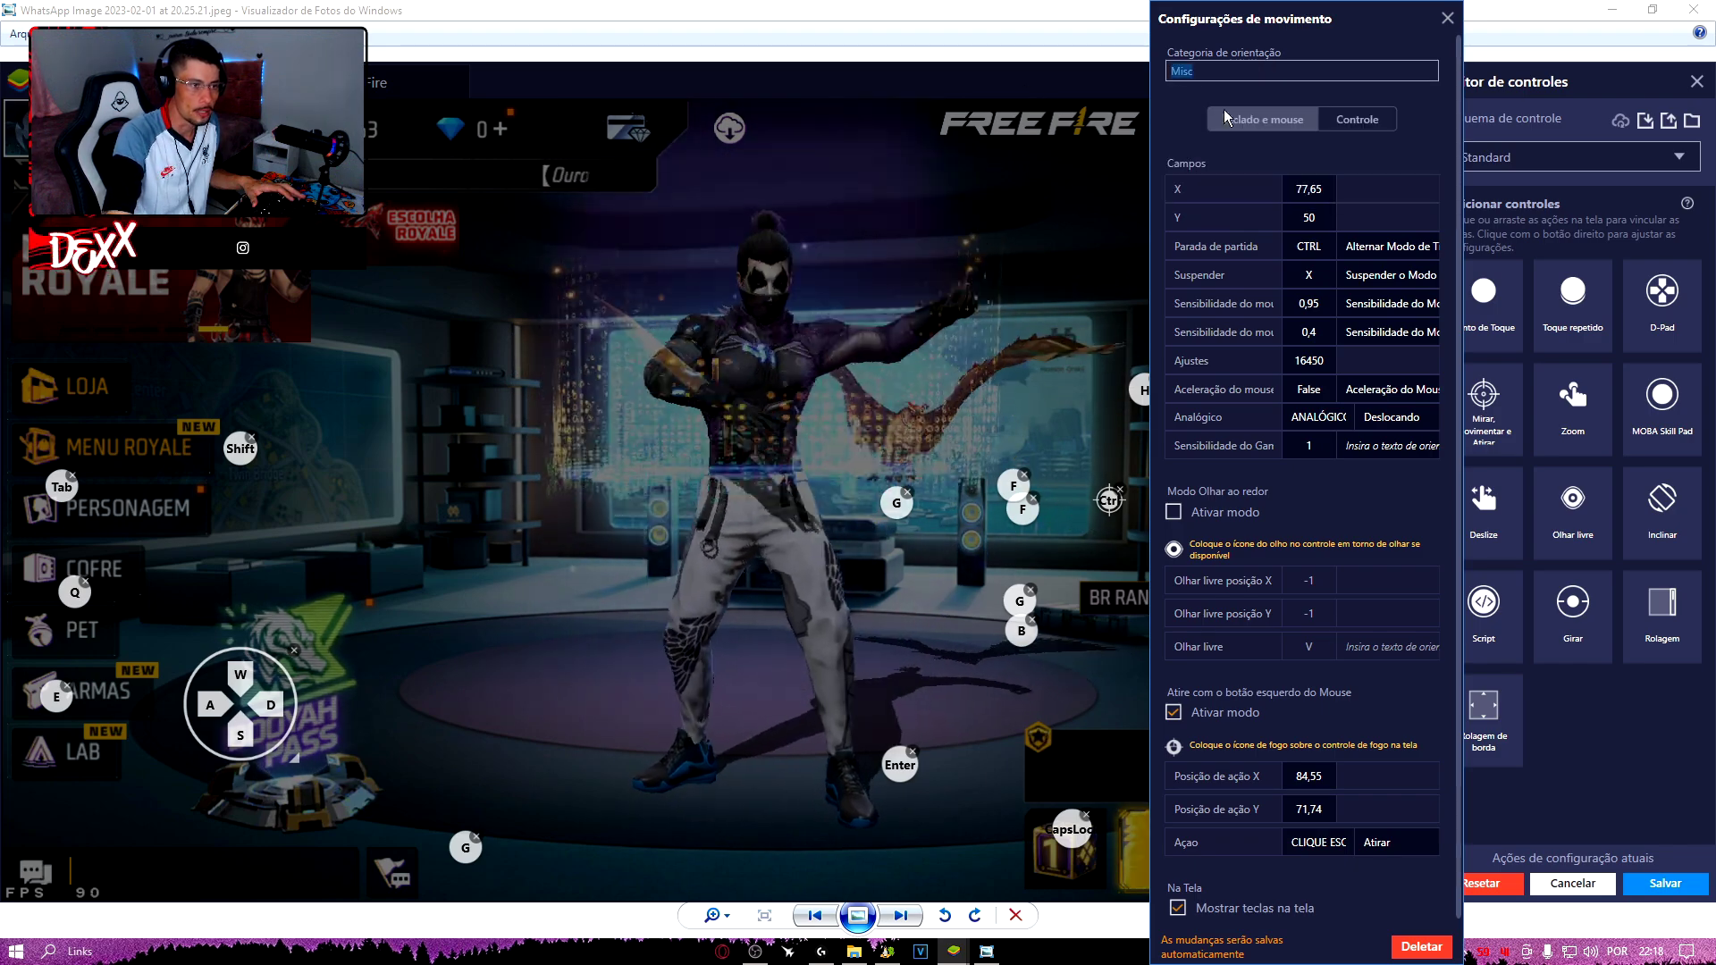
Step: Check the reference image and set the Ctrl aim control's first mouse sensitivity value to 1,24, closing its settings
click(965, 946)
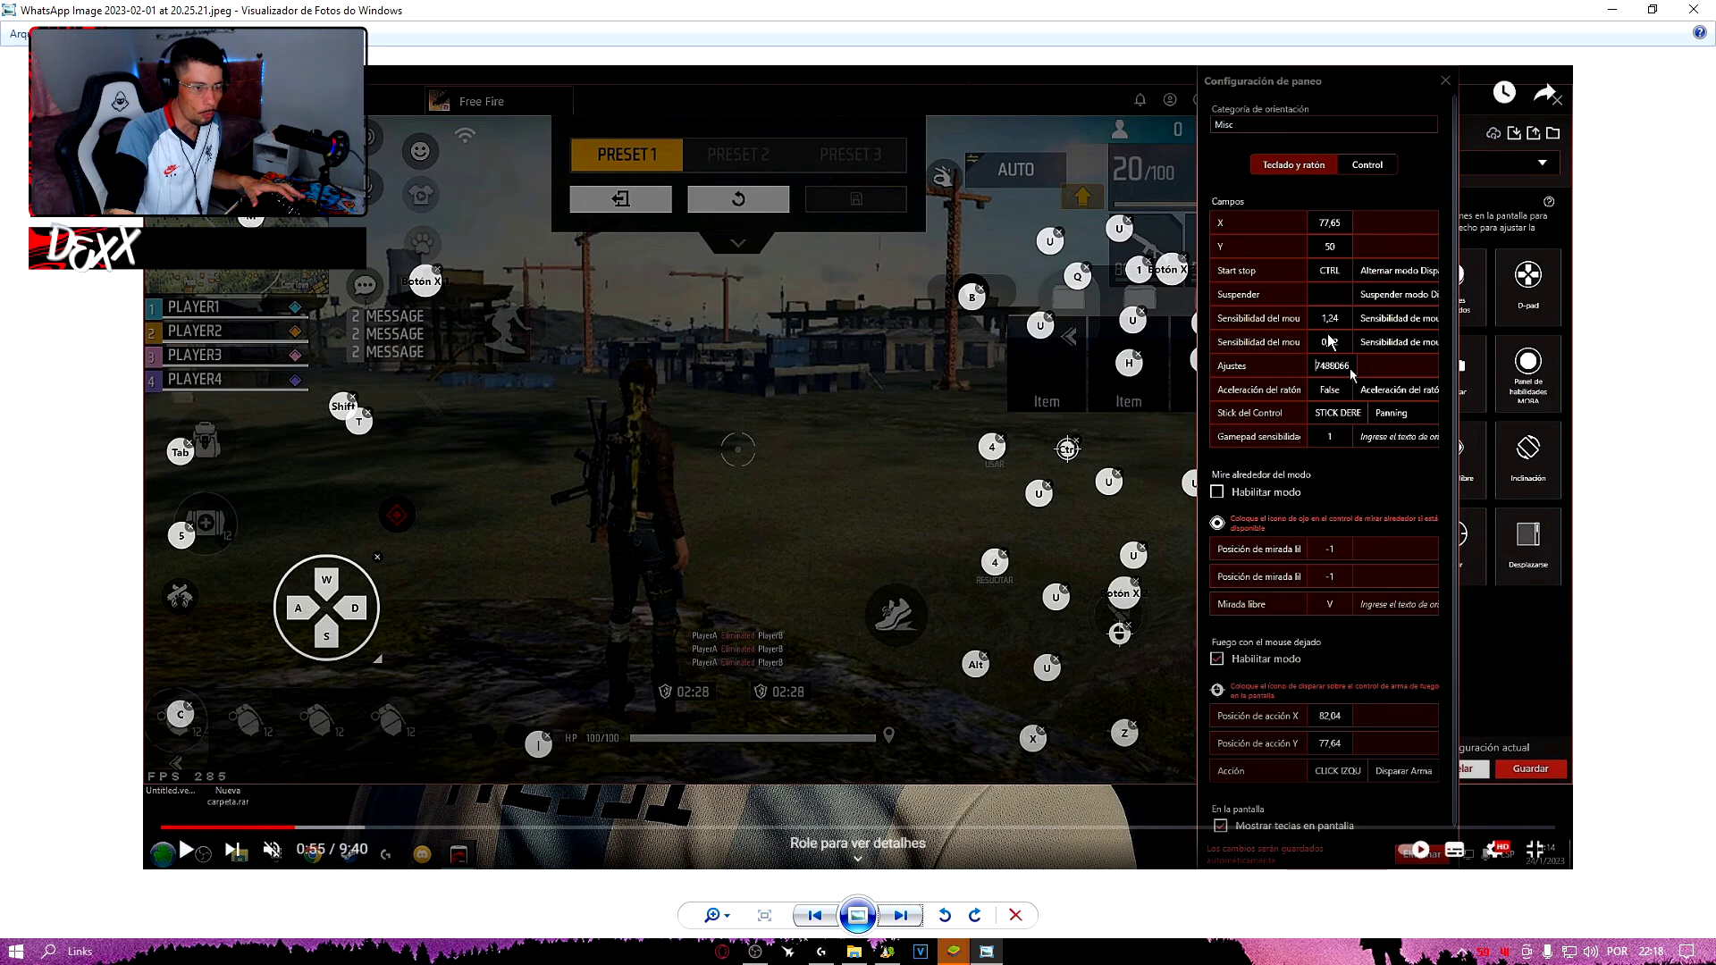
click(958, 951)
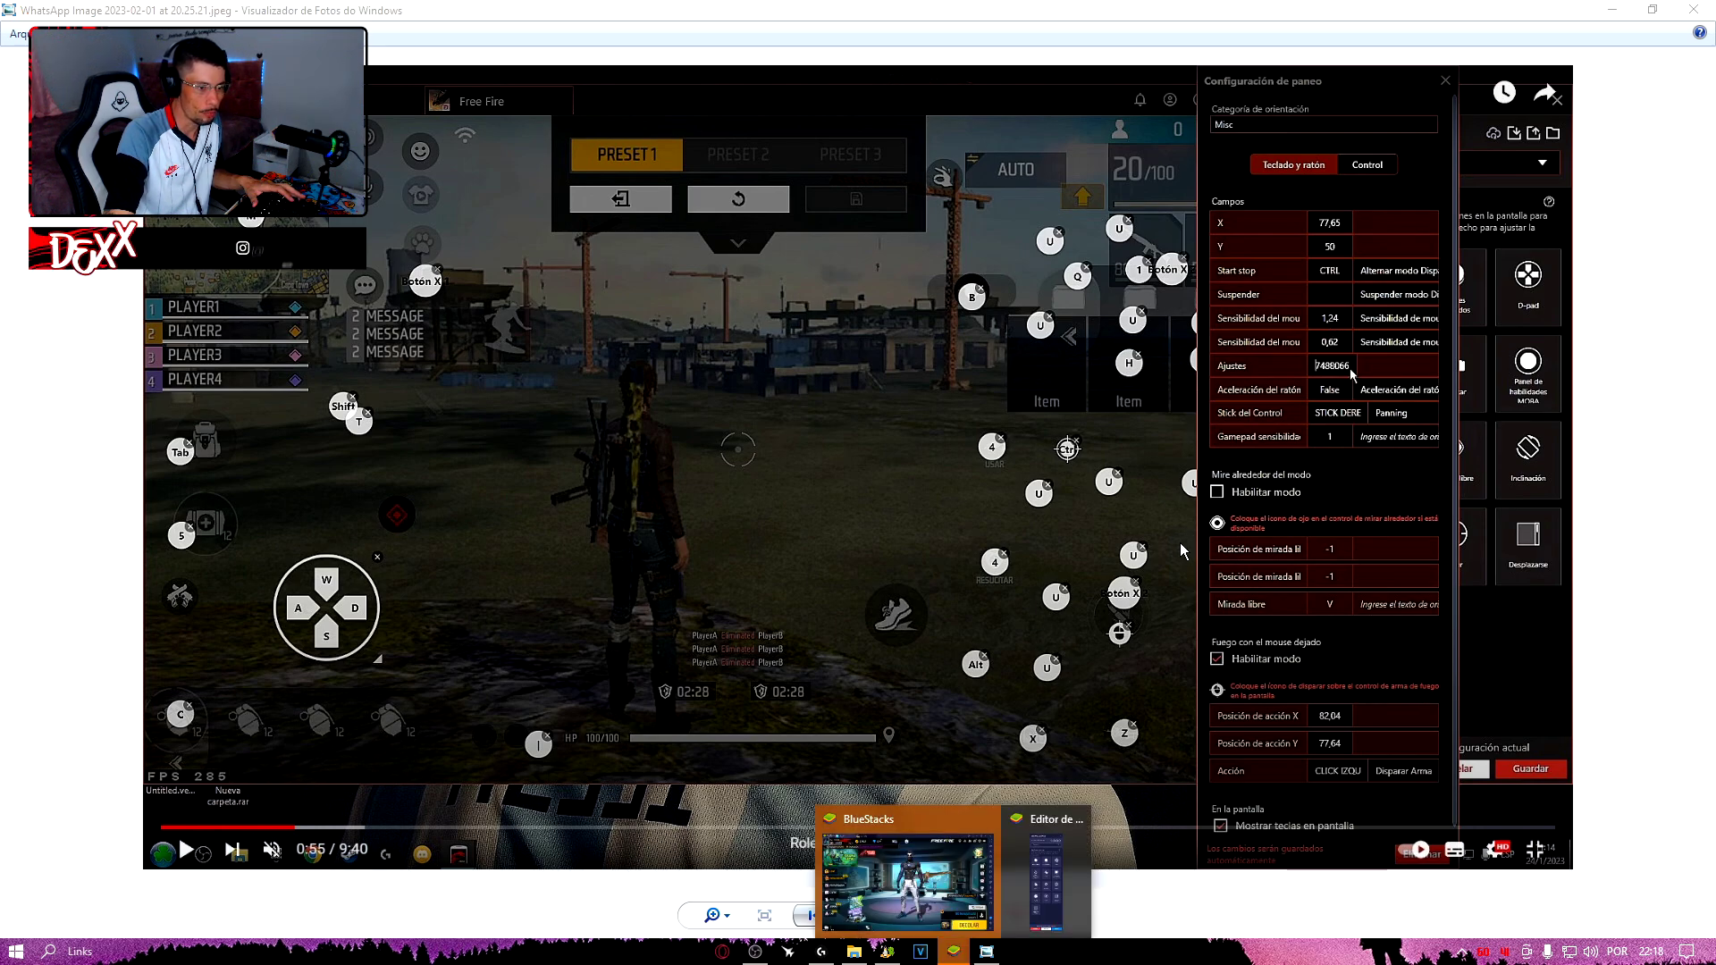
click(930, 875)
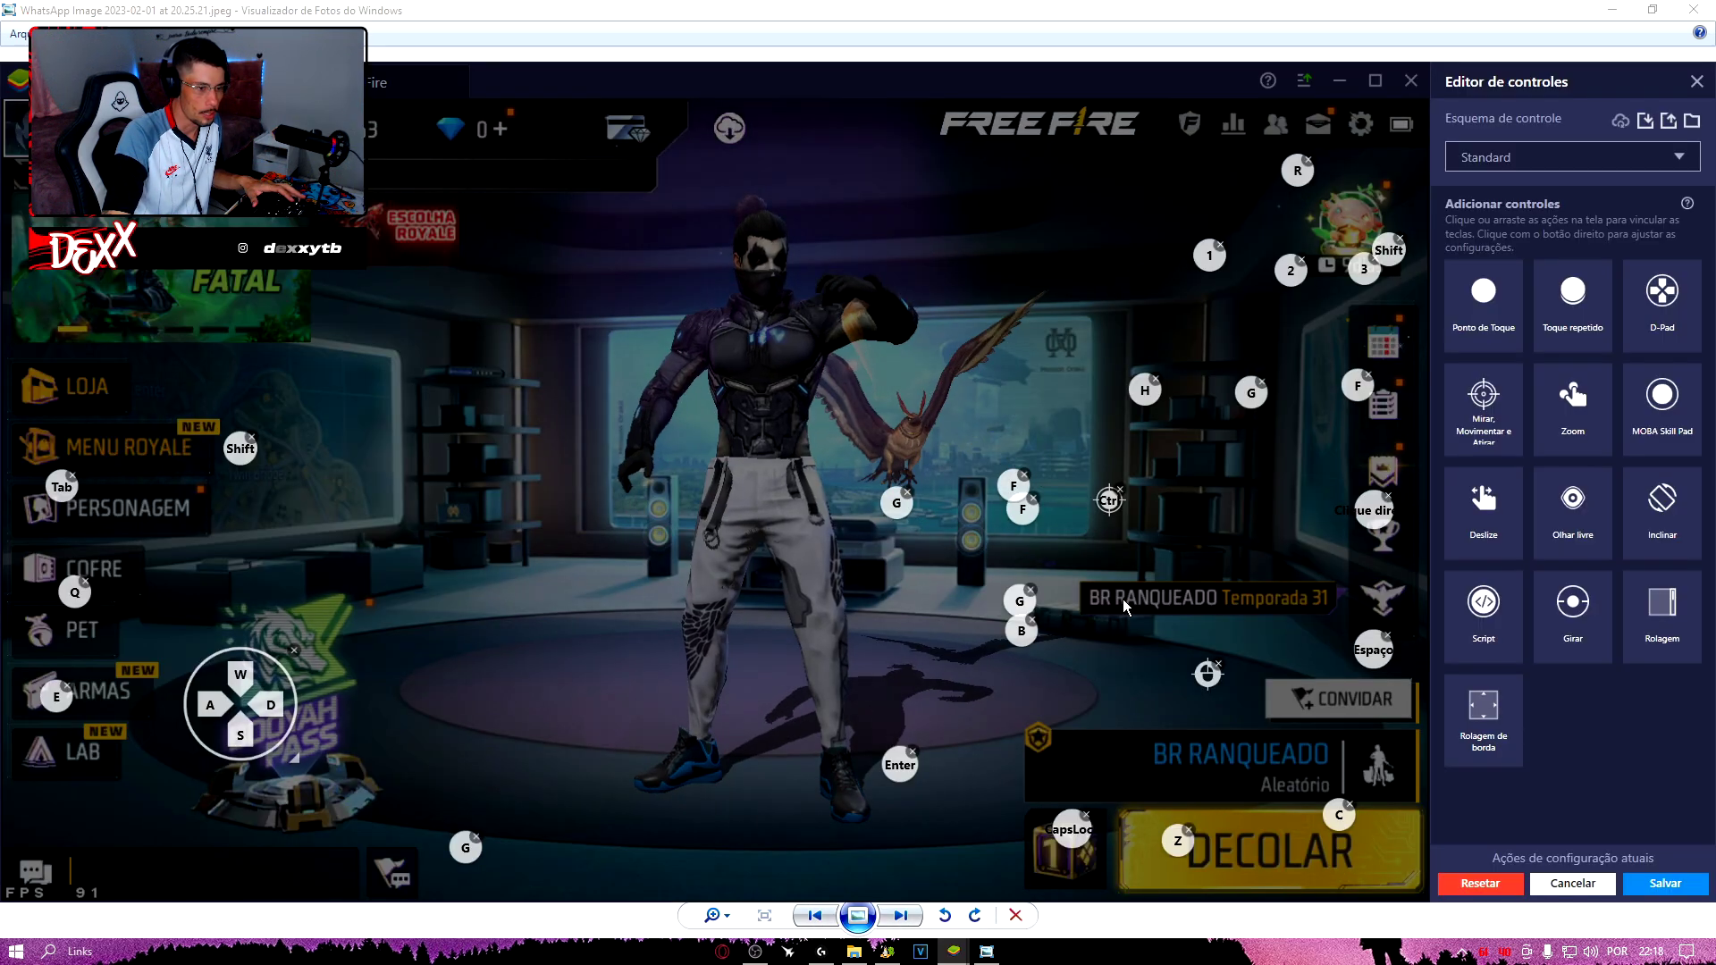
right_click(1113, 503)
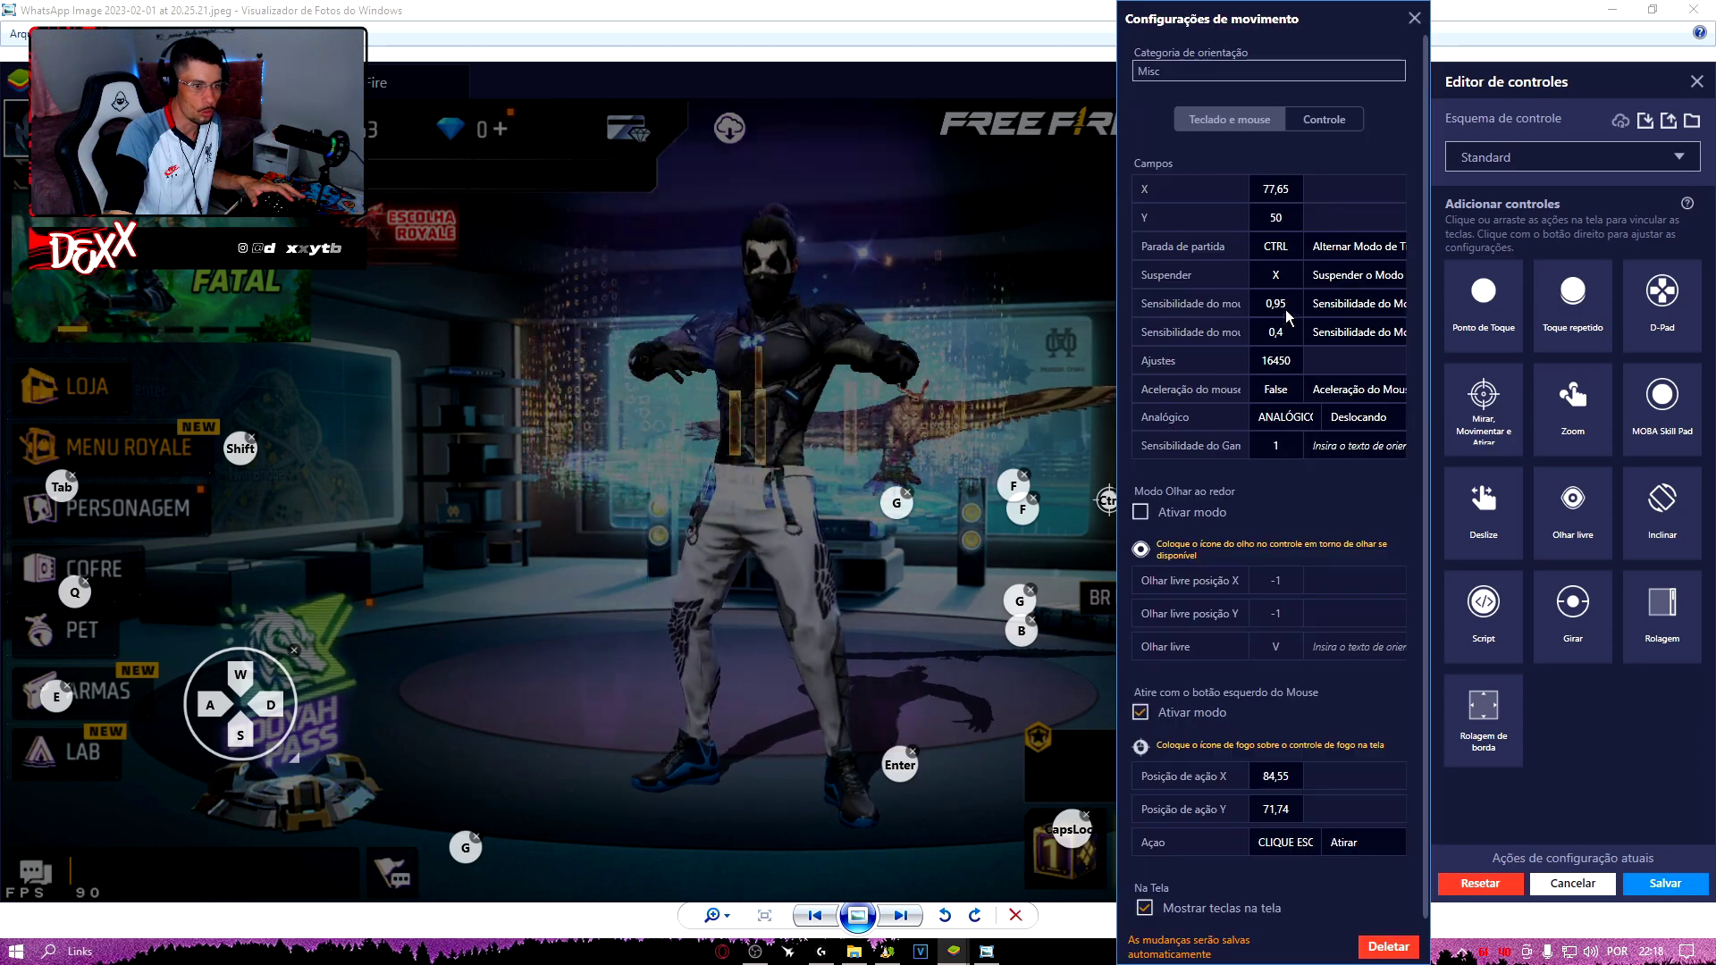
key(BackSpace)
key(BackSpace)
text(24)
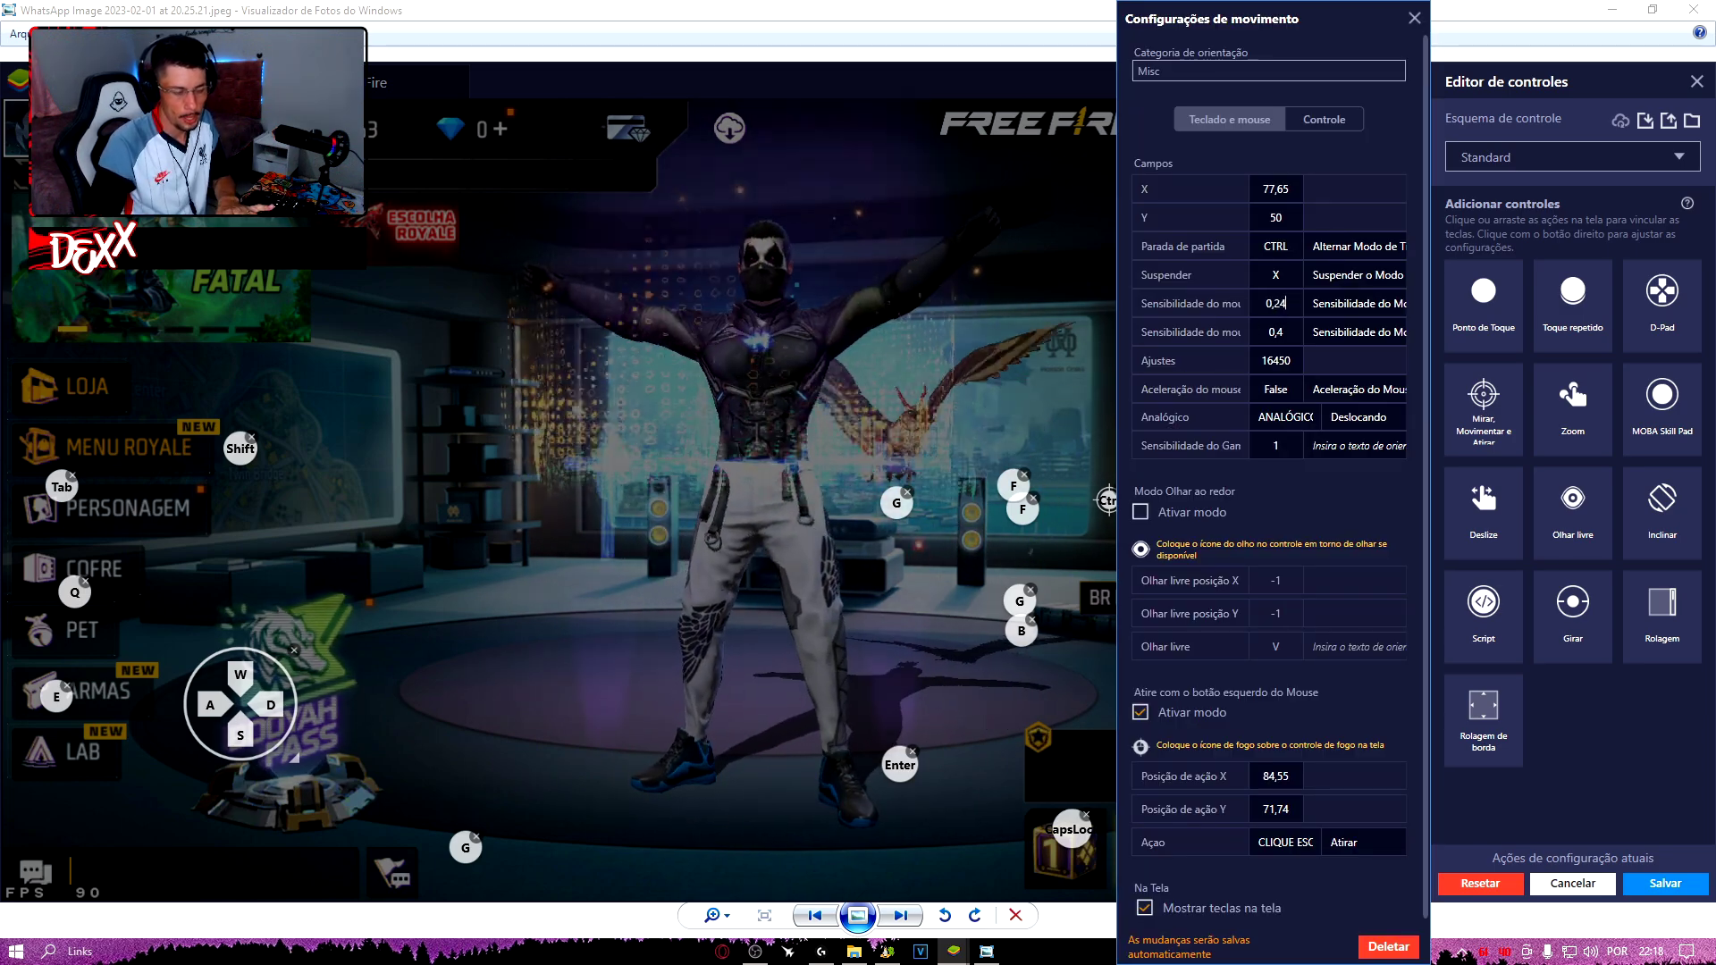
click(1271, 304)
key(BackSpace)
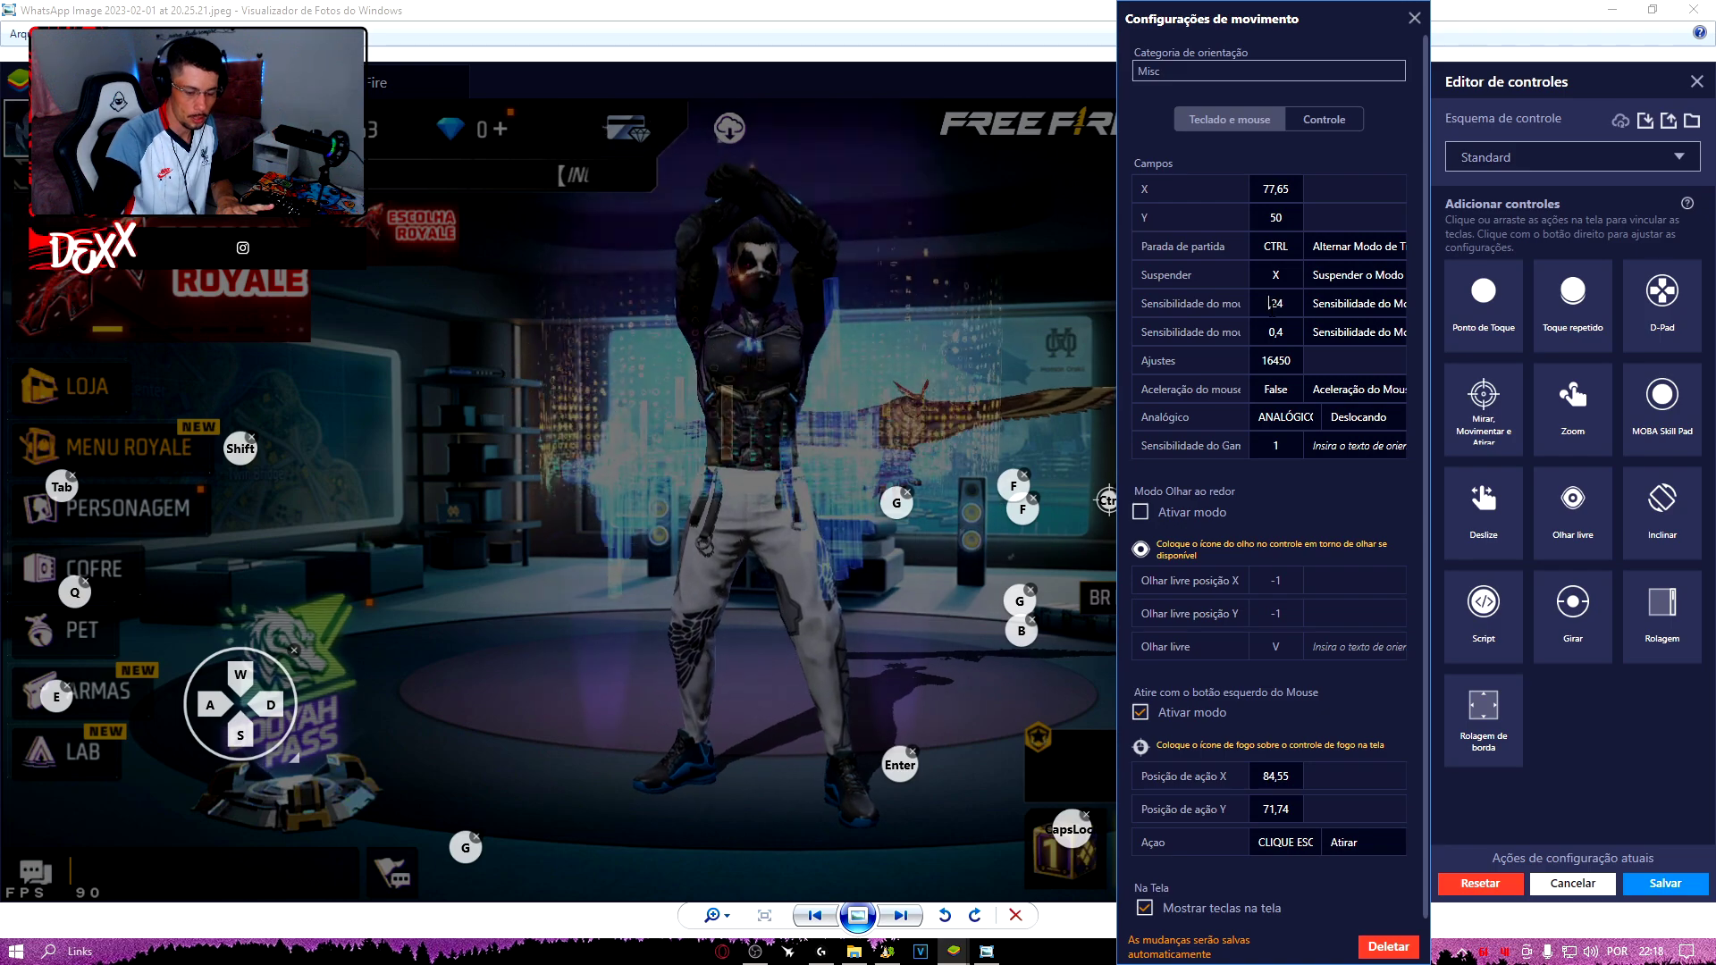
text(1)
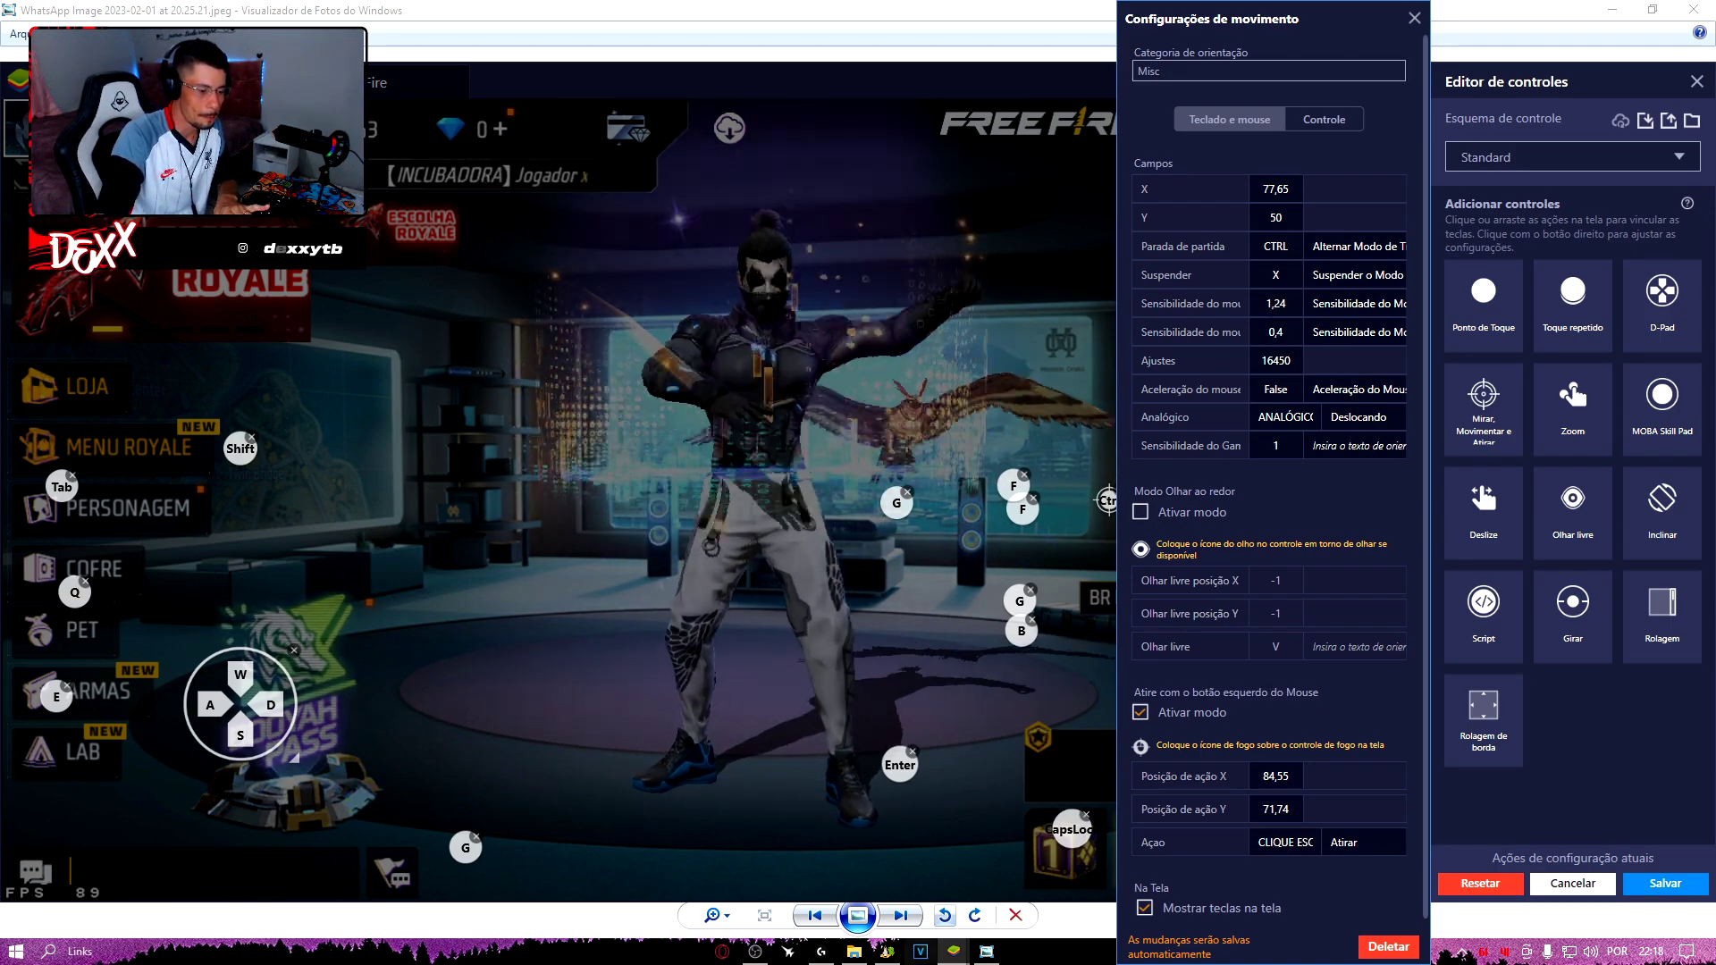
click(1414, 18)
Step: Check the reference image again and set the Ctrl aim control's second mouse sensitivity value to 0,62
click(985, 951)
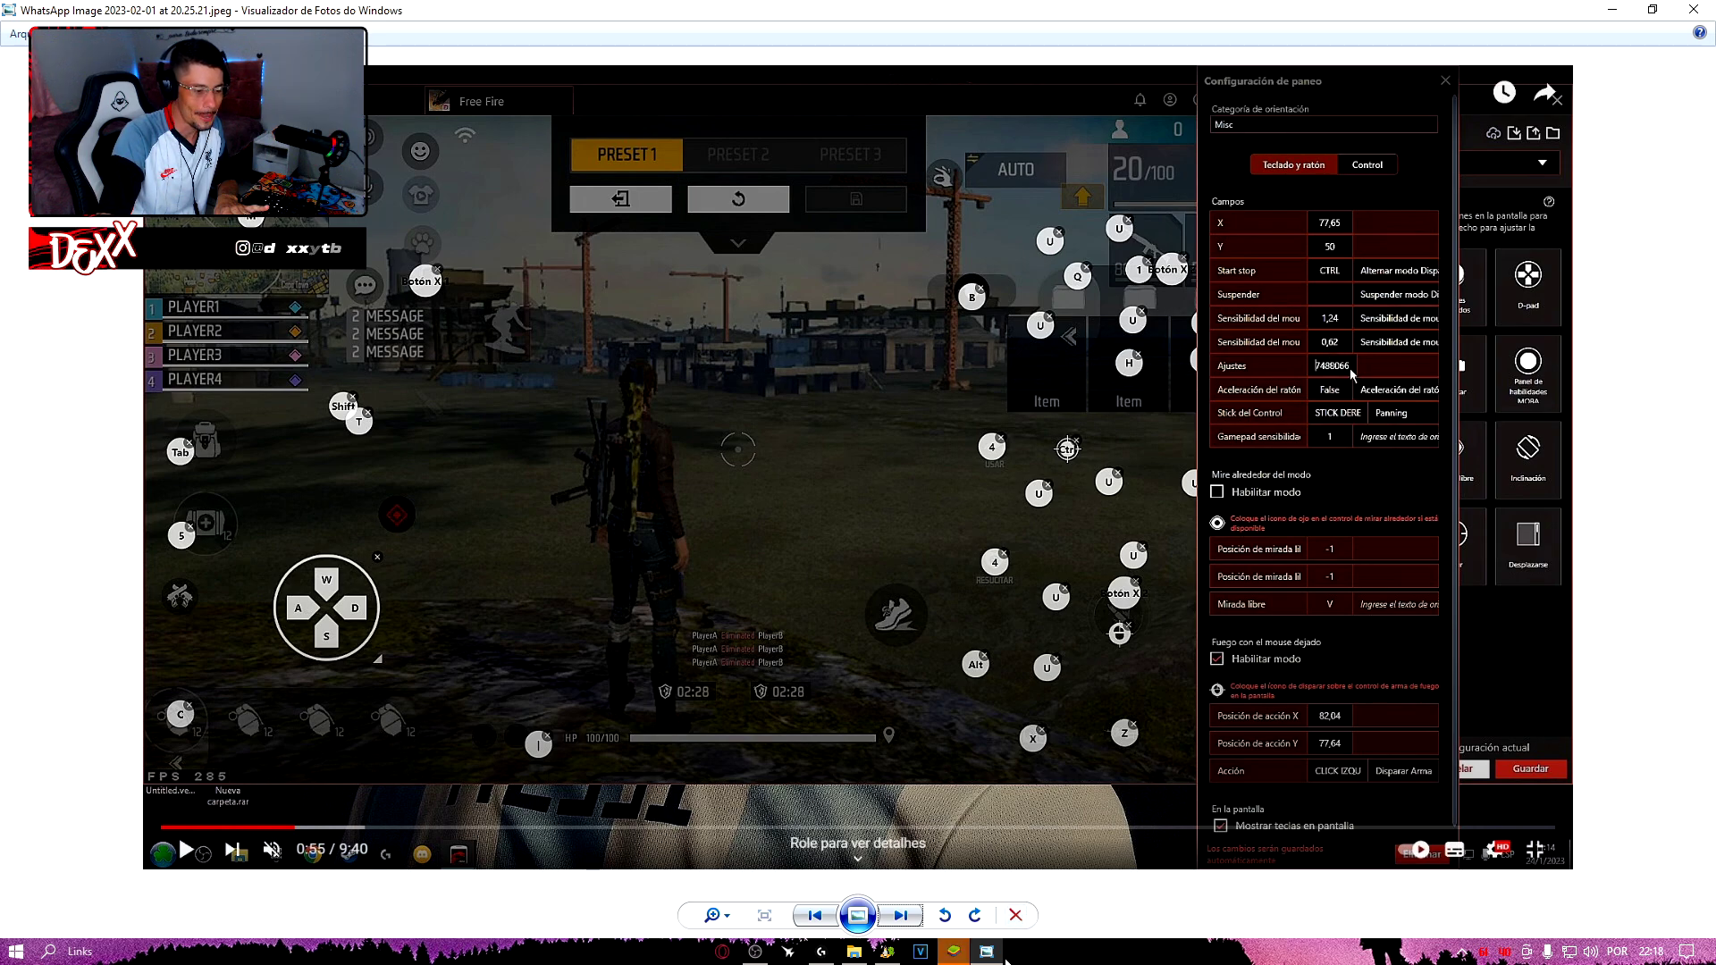
click(956, 955)
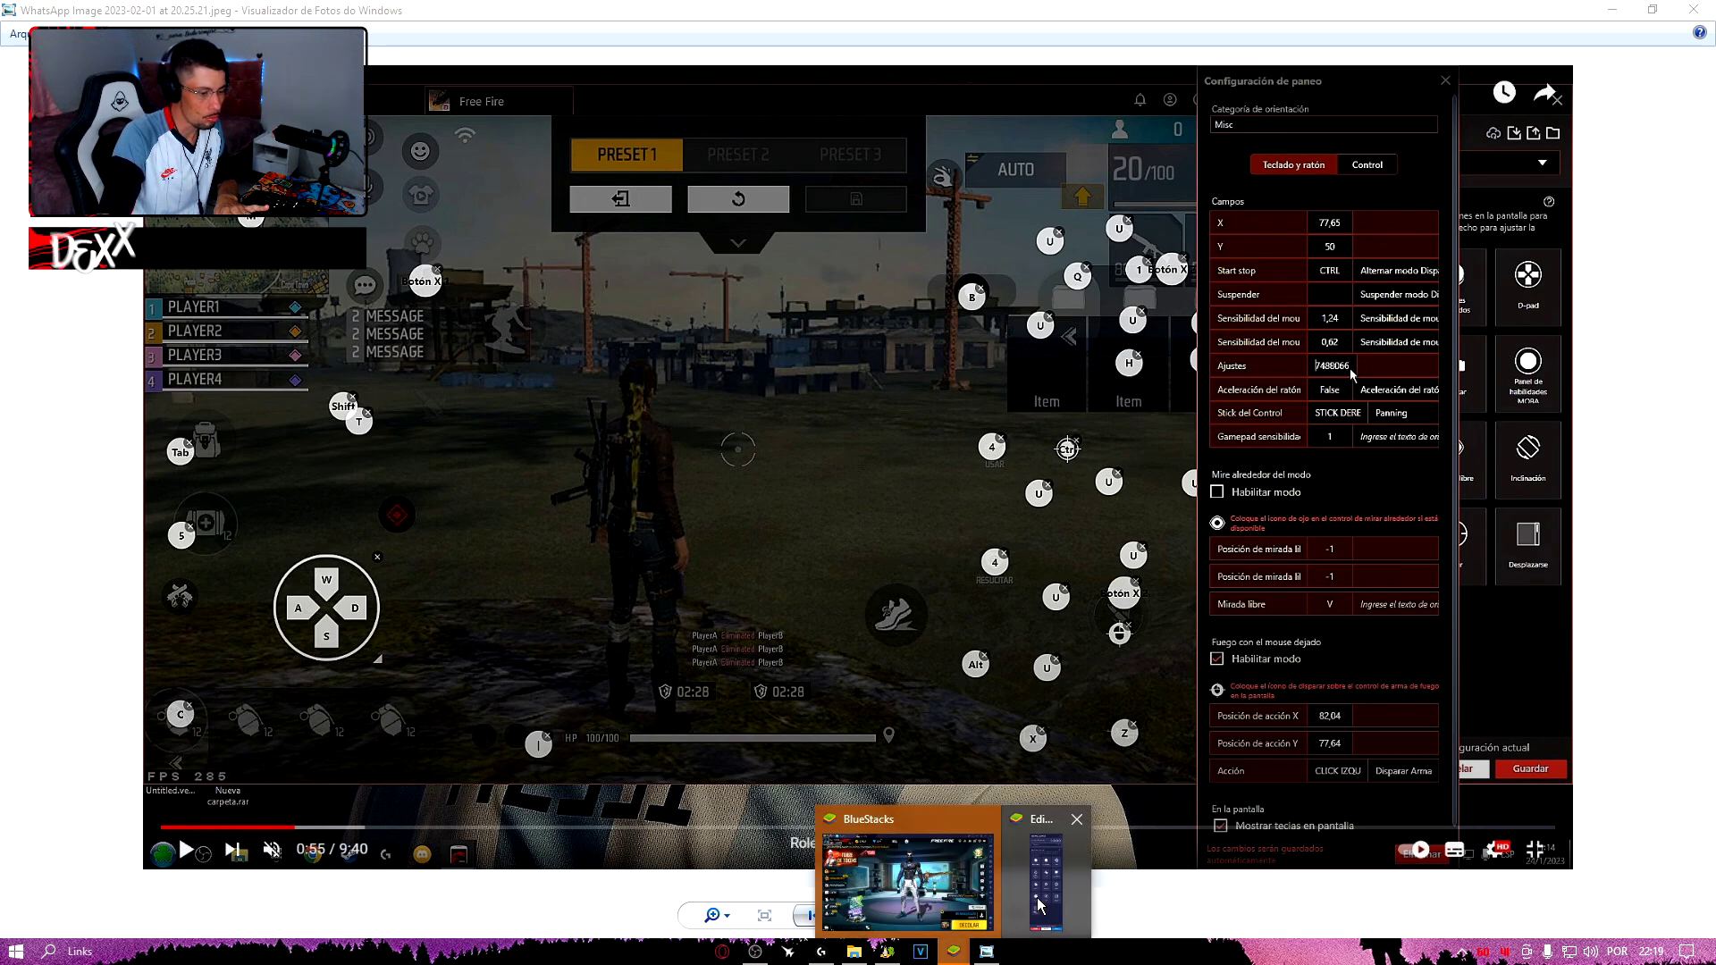
click(1024, 874)
right_click(1117, 500)
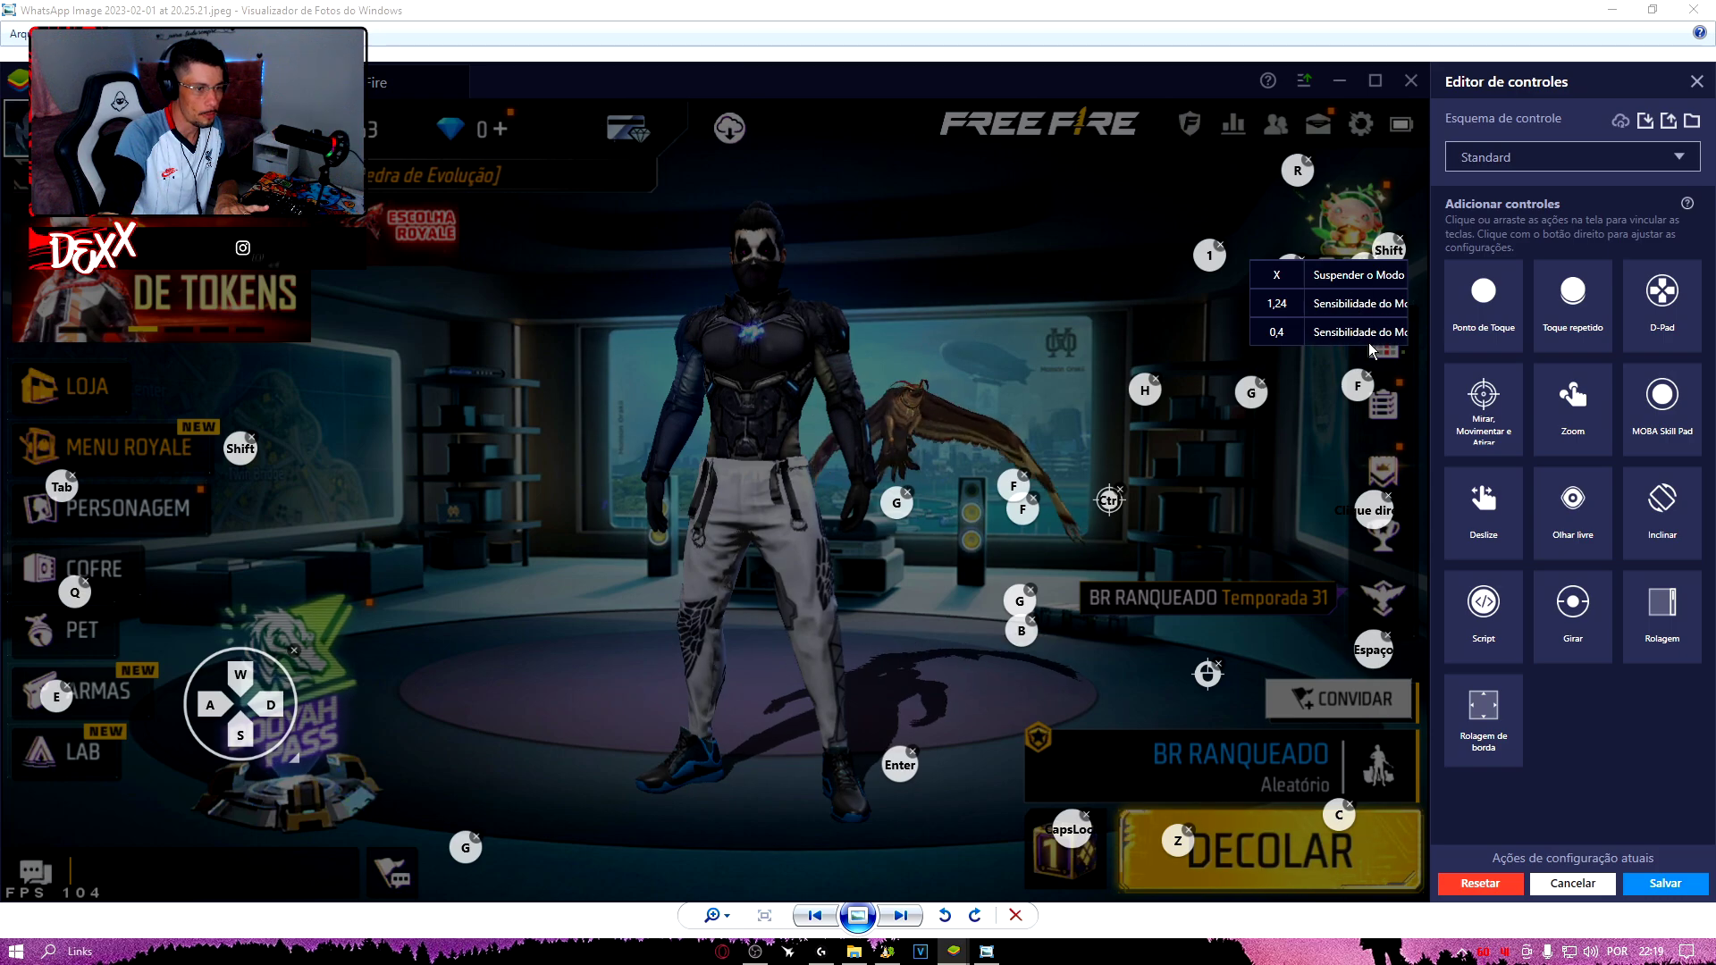
click(1102, 510)
right_click(1100, 506)
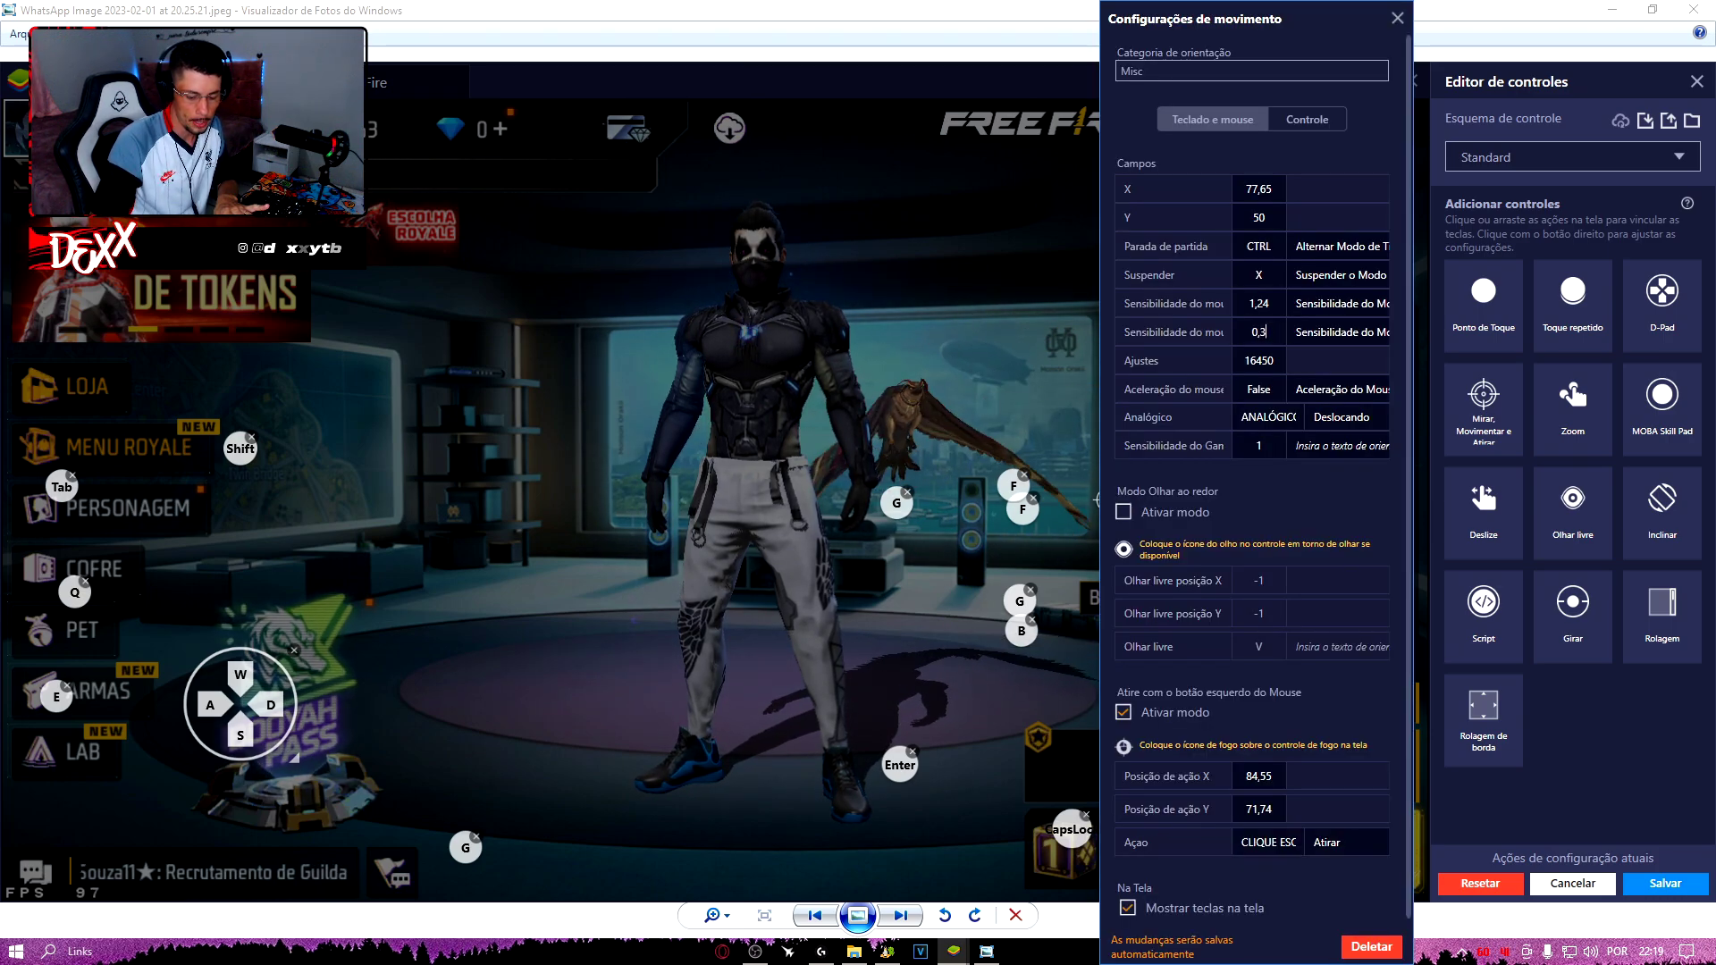
key(BackSpace)
text(62)
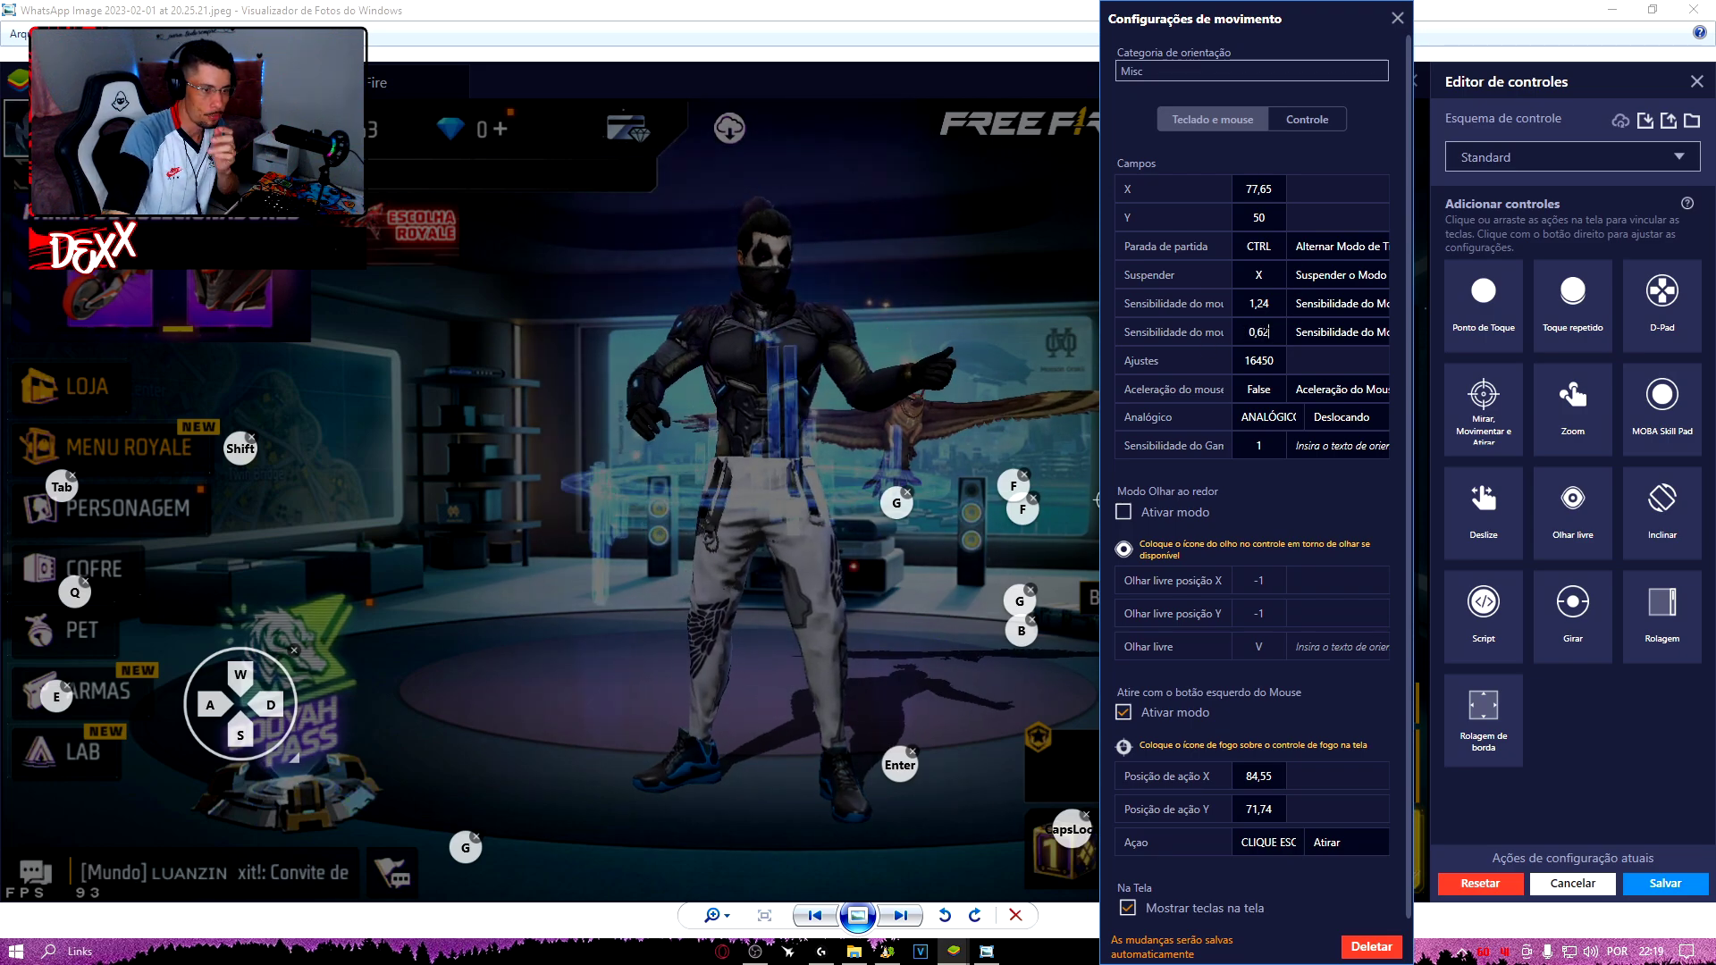
Step: Set the Ctrl aim control's Ajustes value to 7488066, recheck its movement settings and save the control scheme changes
double_click(1260, 360)
text(7)
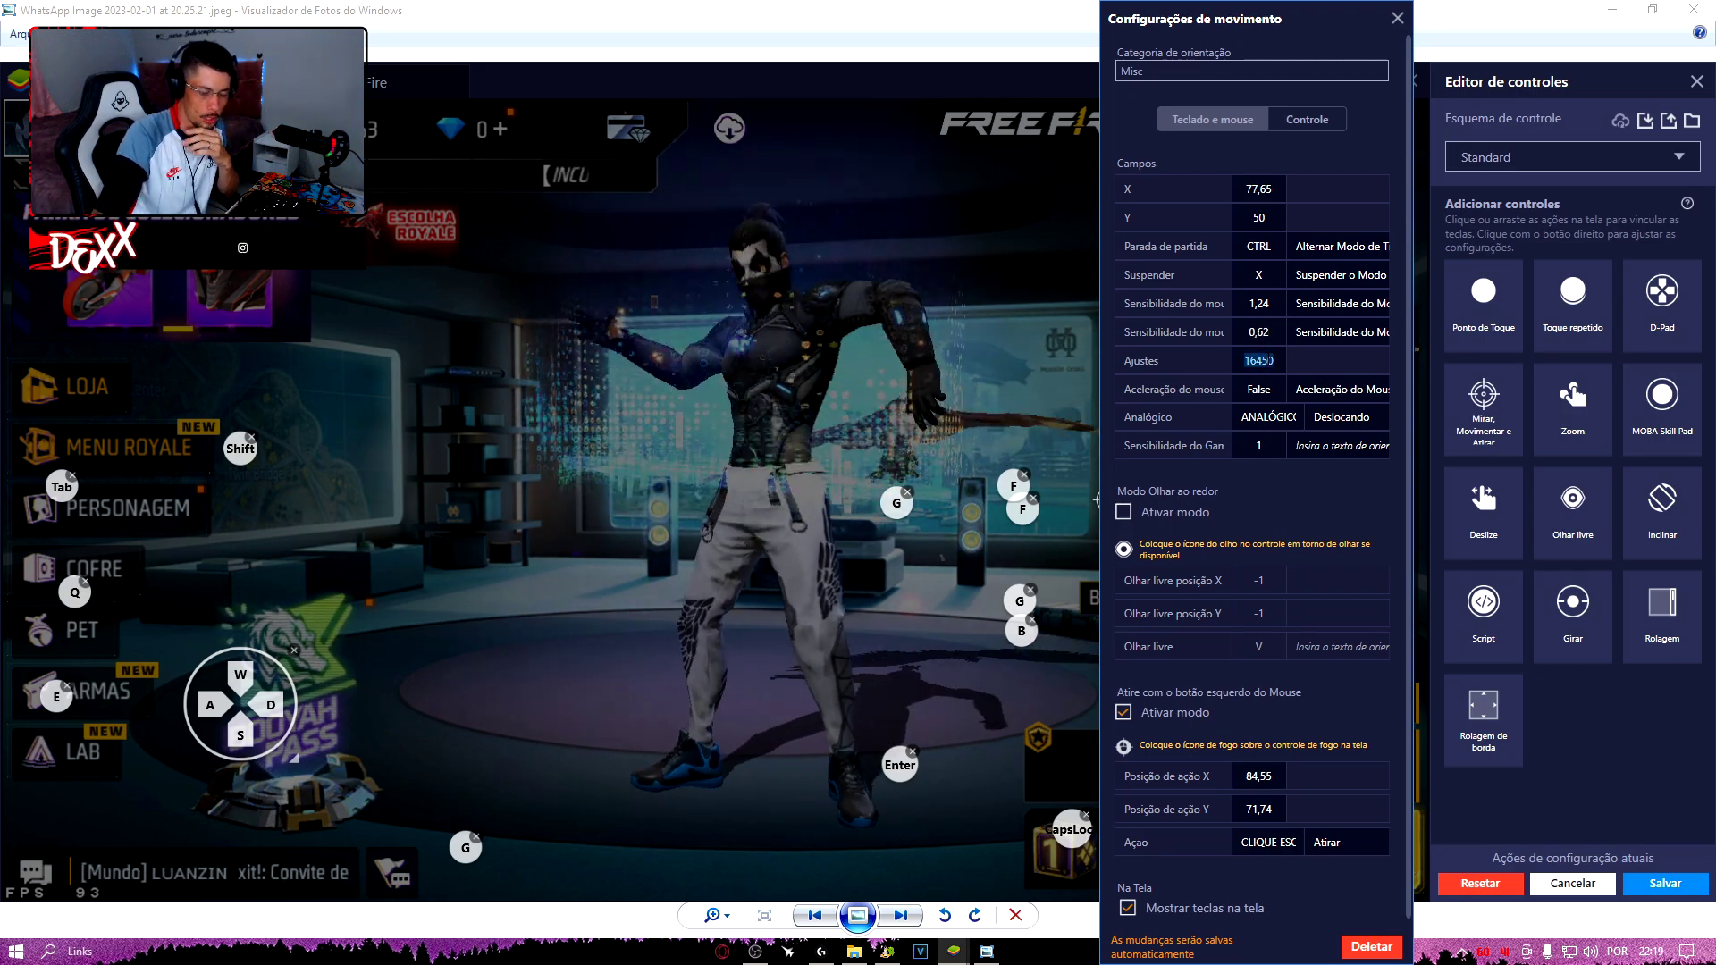
text(488)
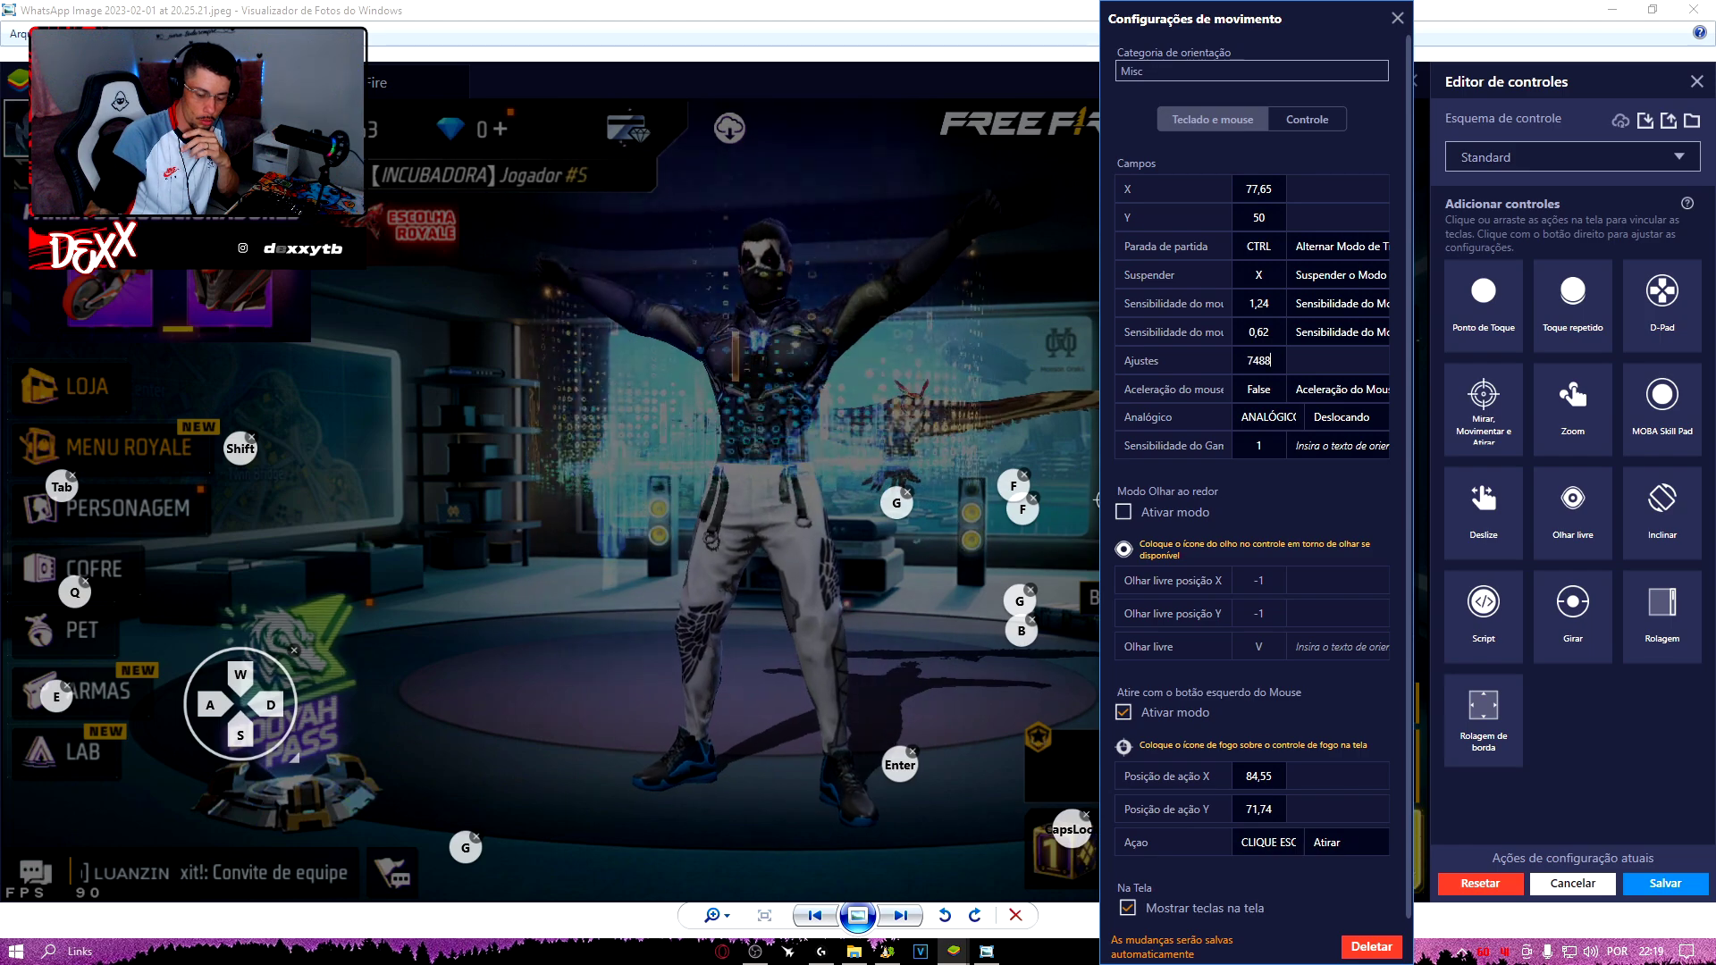
text(066)
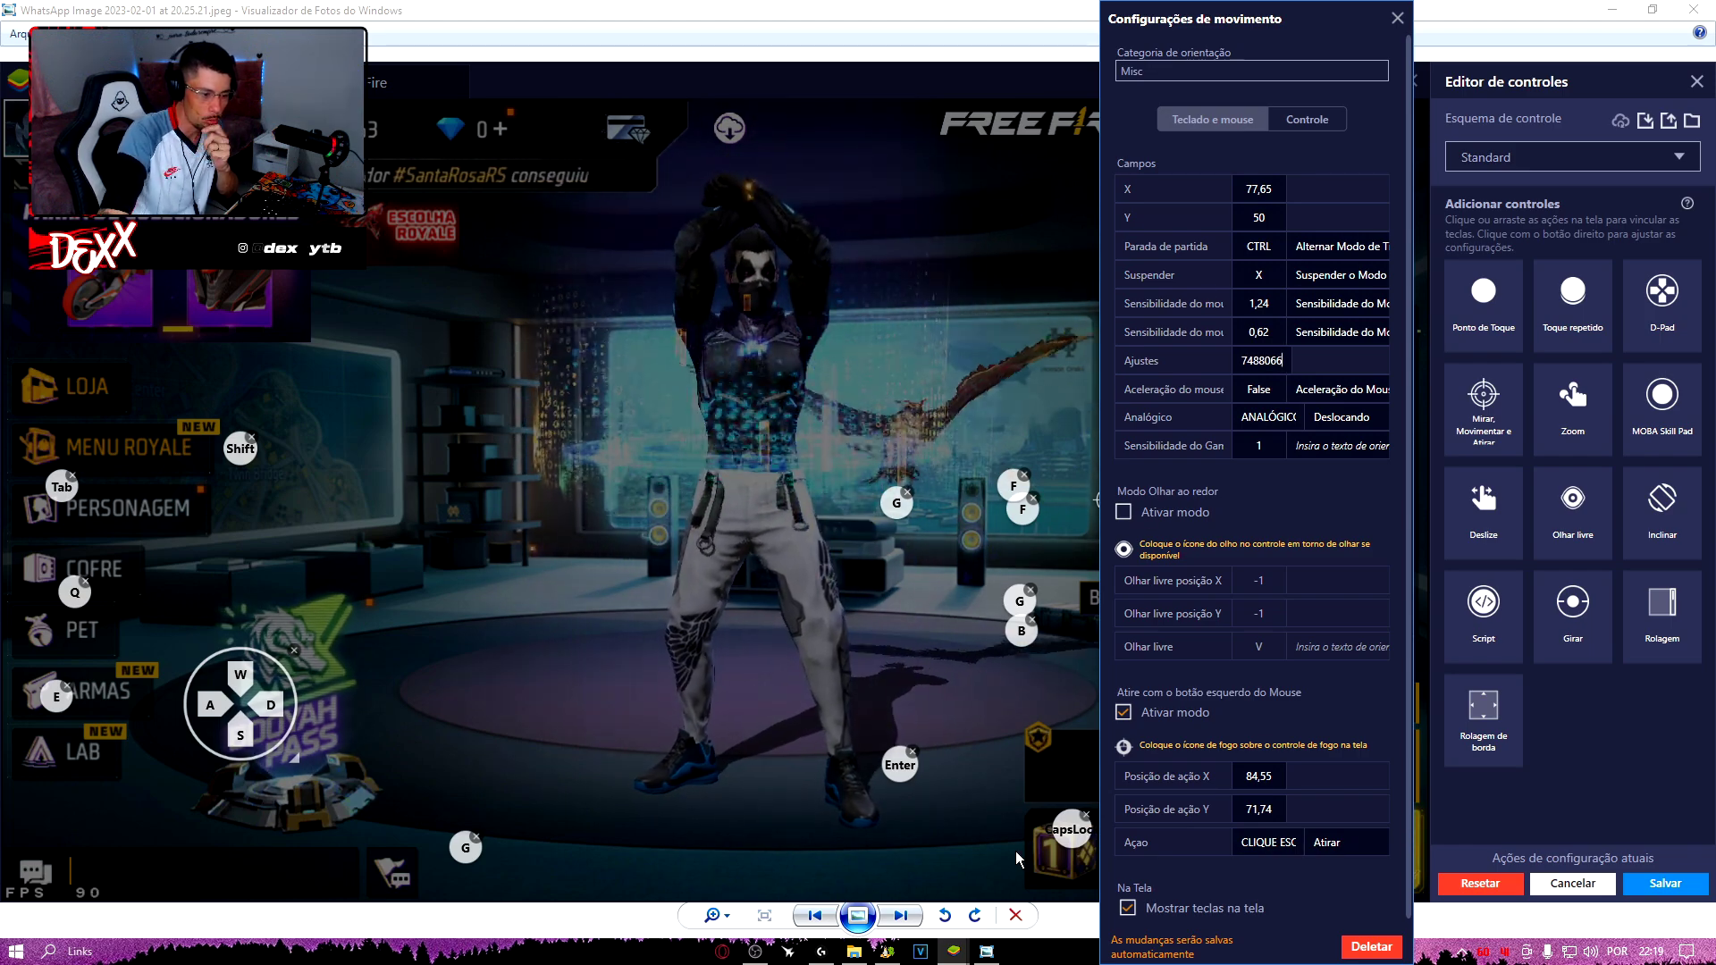
click(966, 949)
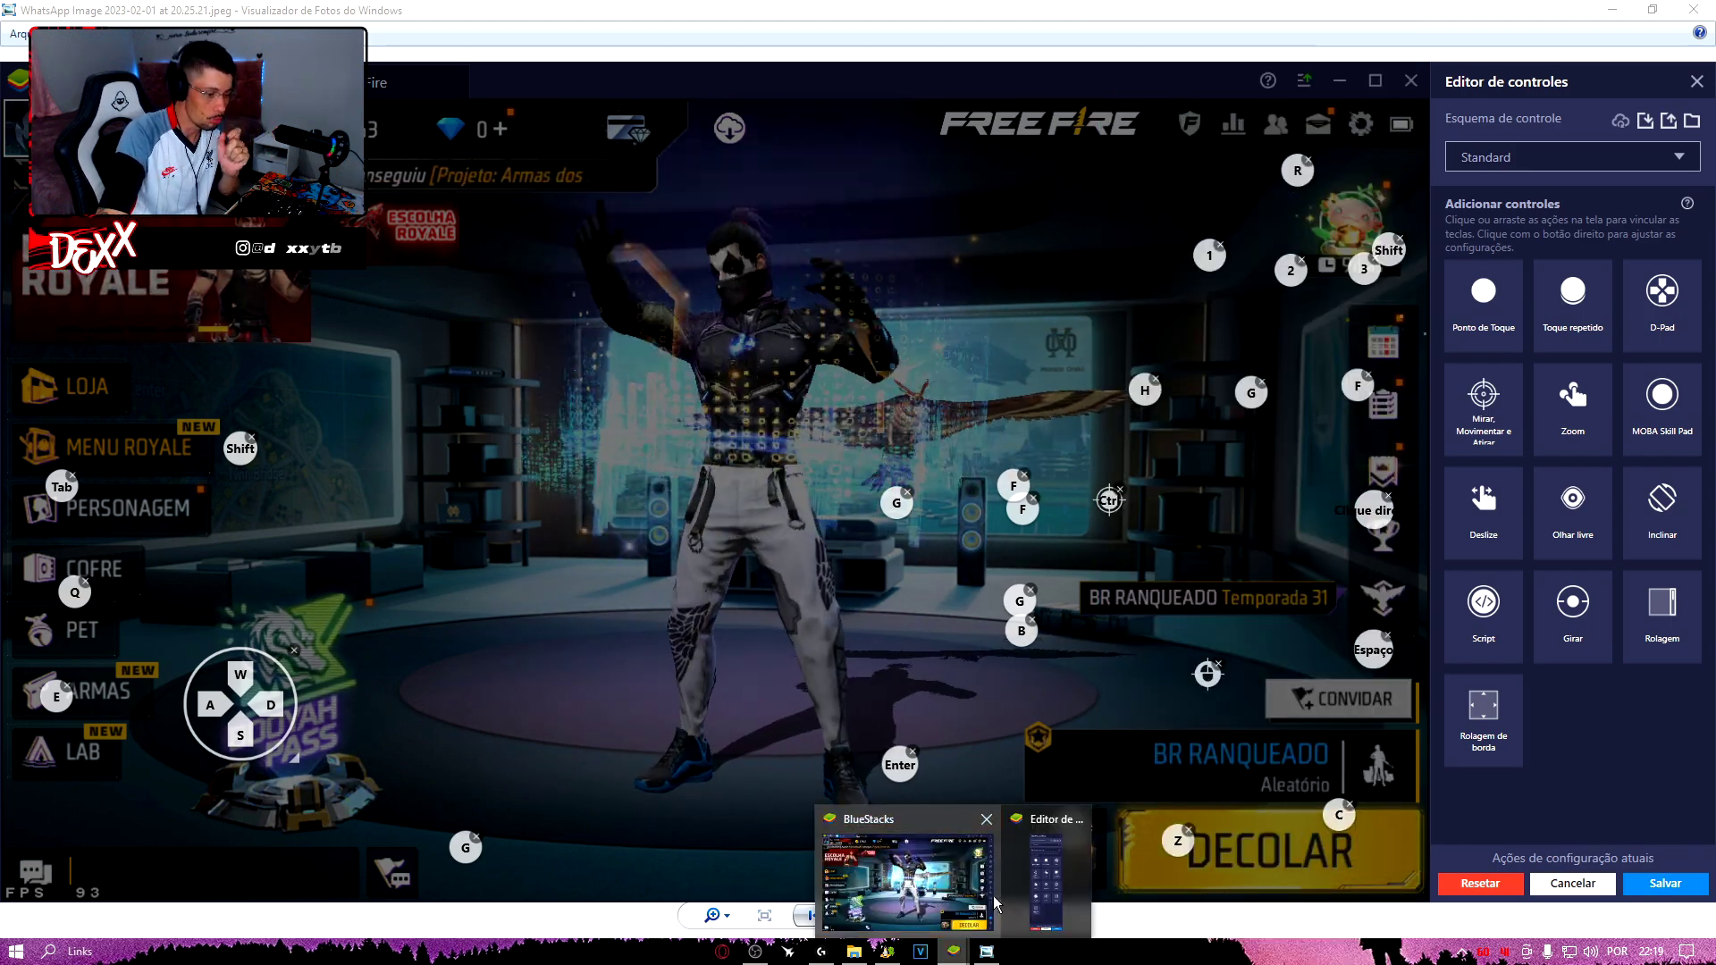
mouse_move(1309, 334)
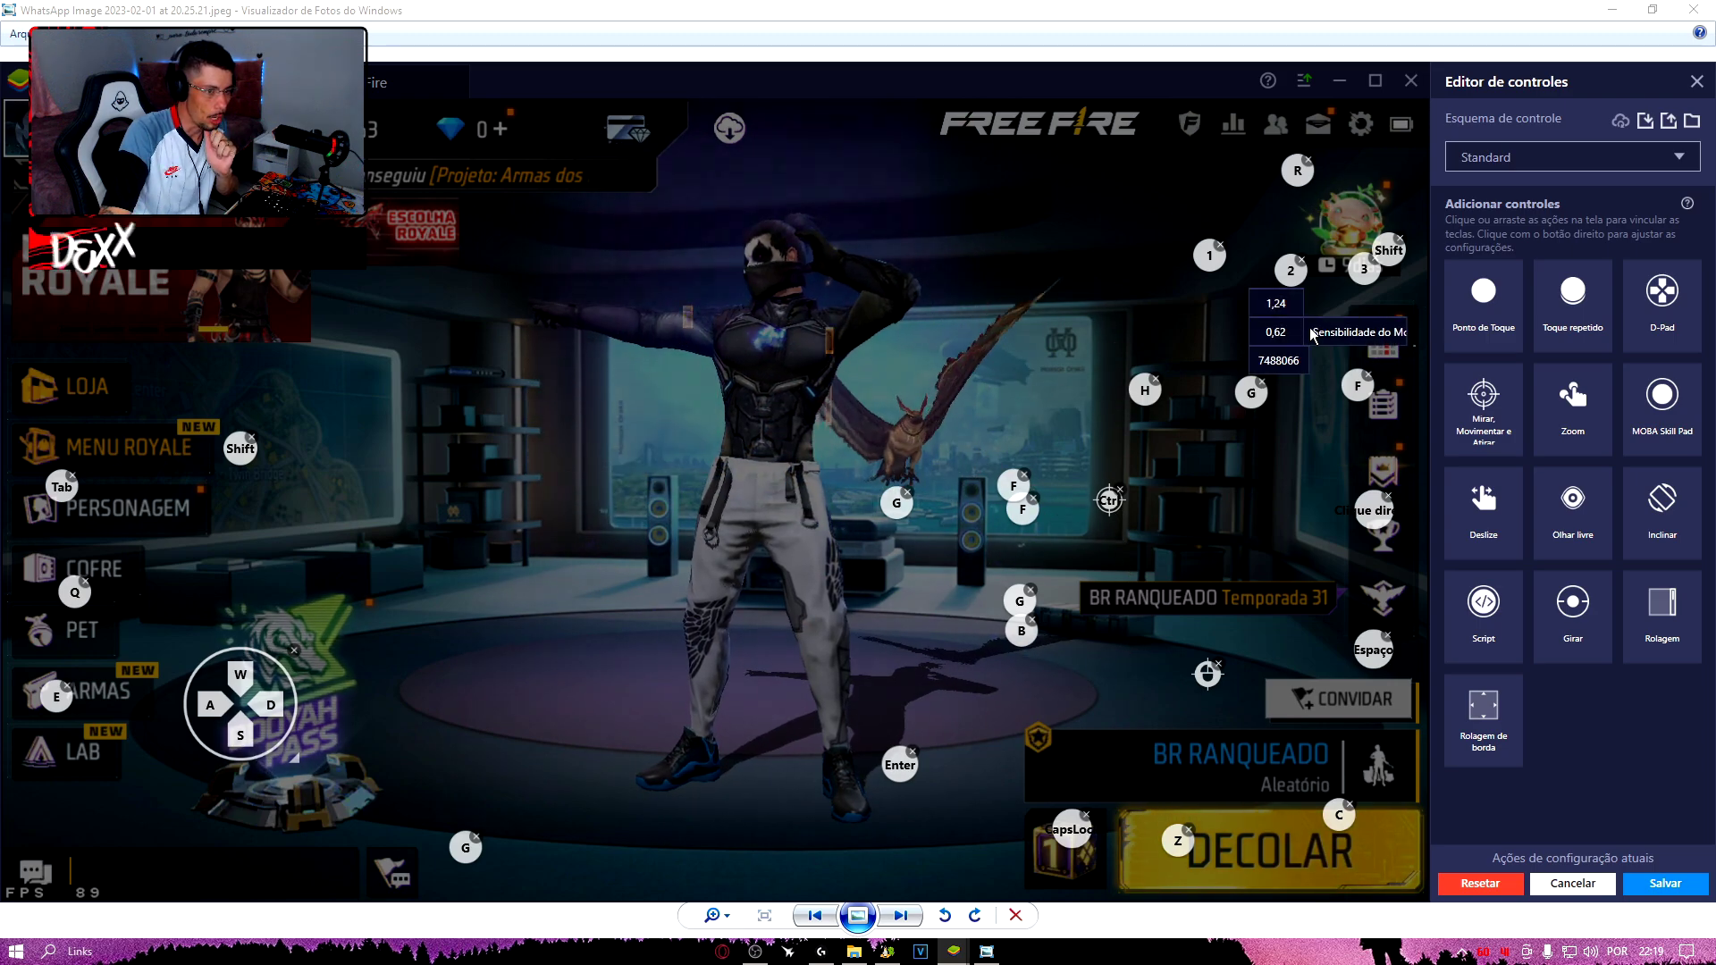
click(1109, 499)
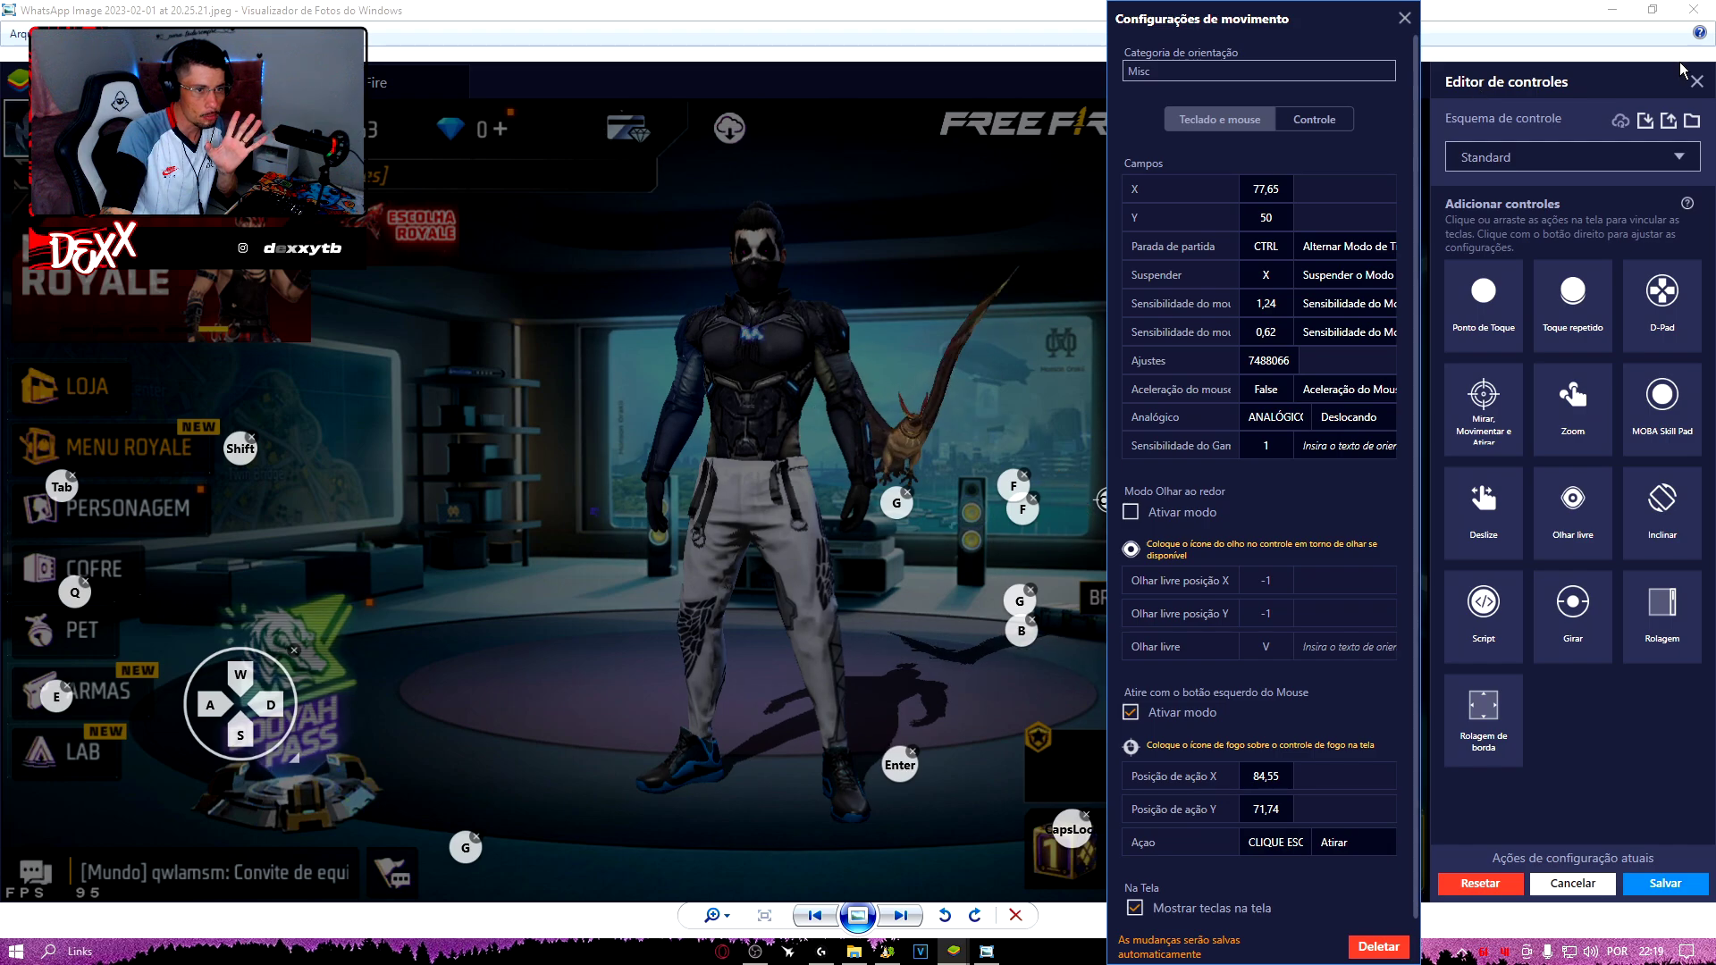
click(1665, 884)
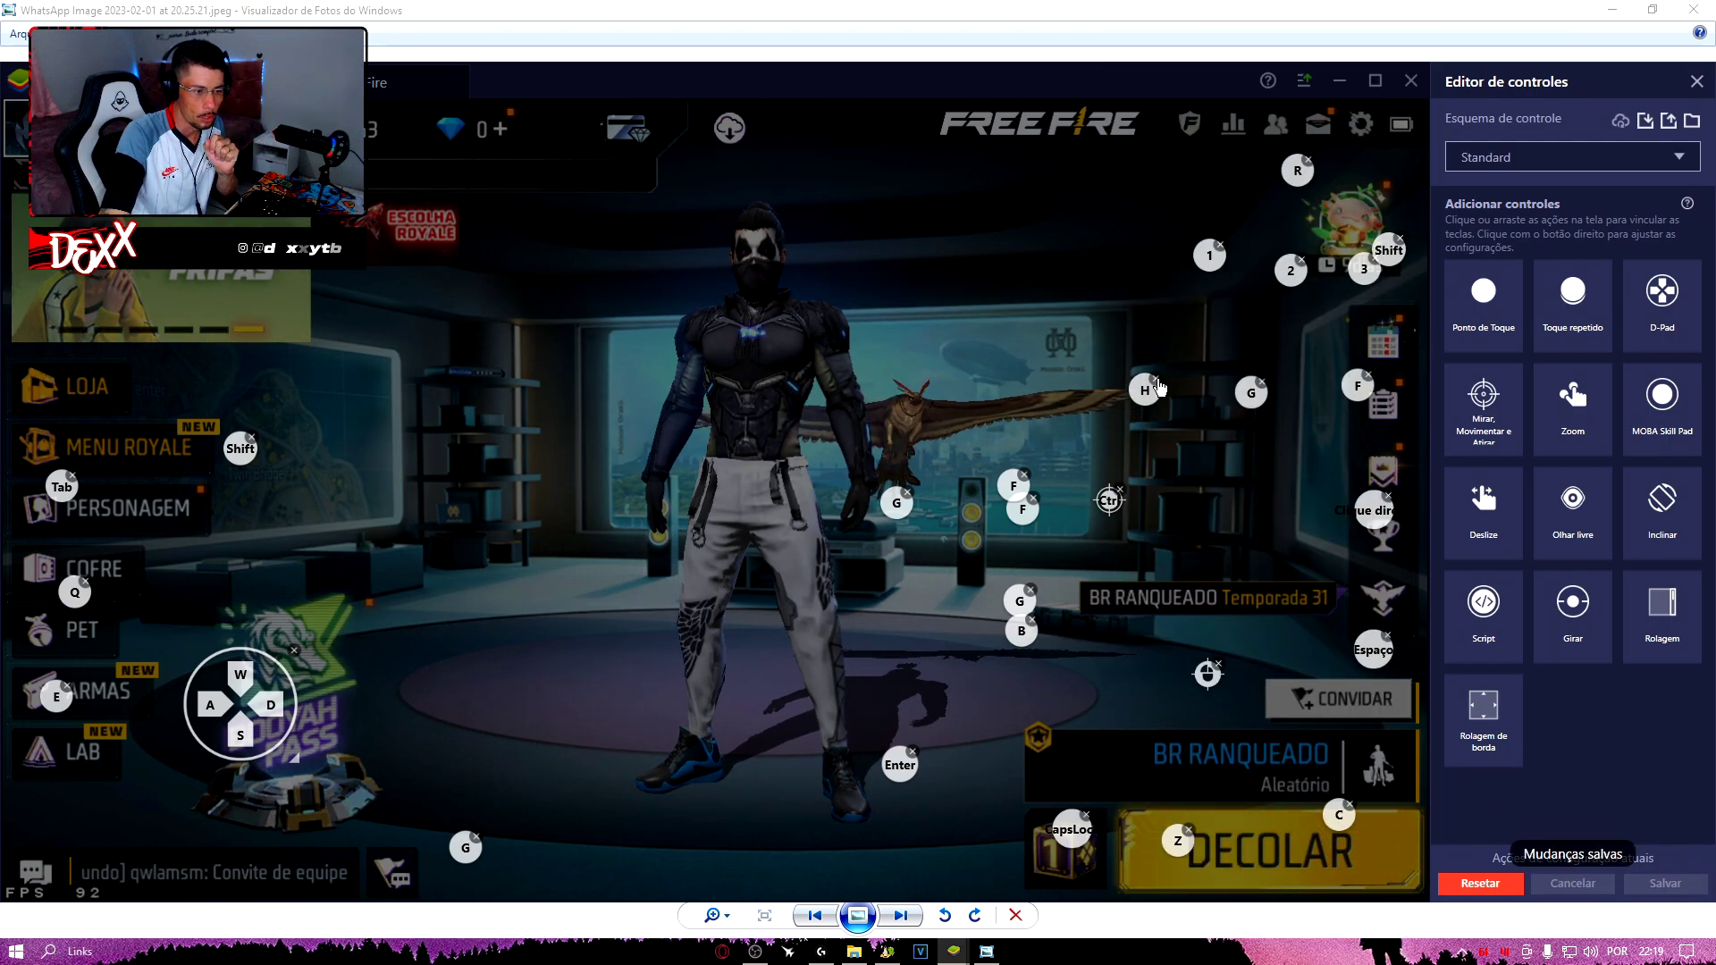
Step: Check the reference images for the Ajustes value, resolution and DPI, and compare them with the display settings in BlueStacks
click(987, 951)
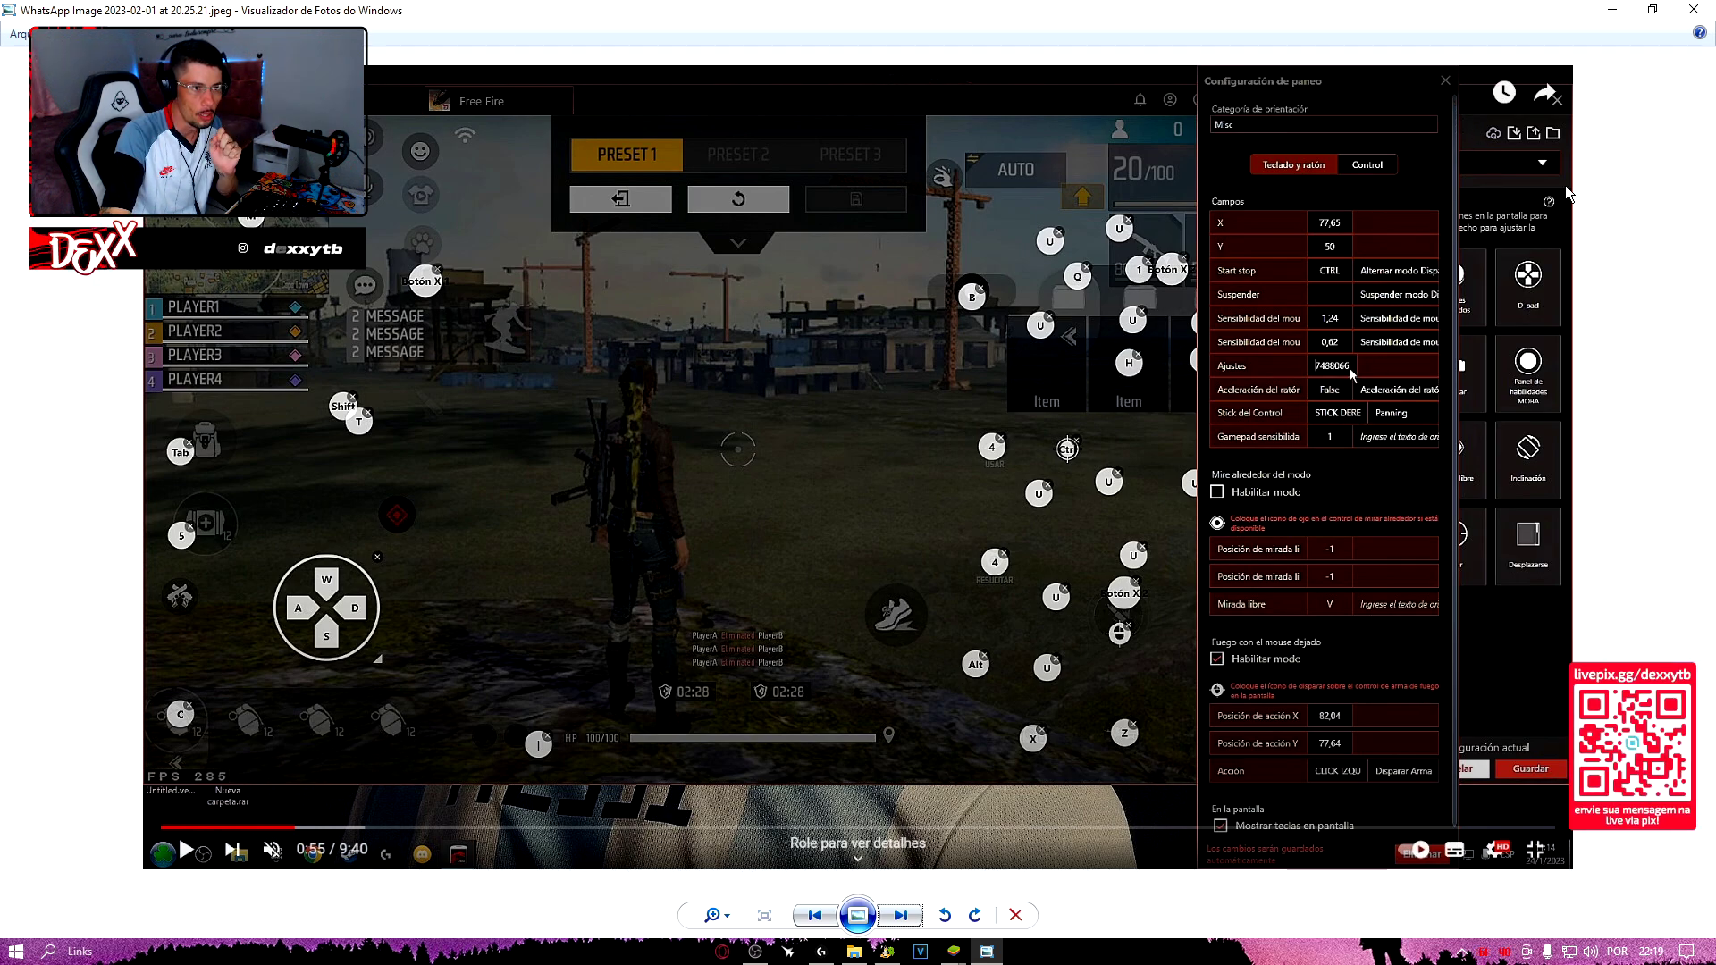
click(913, 917)
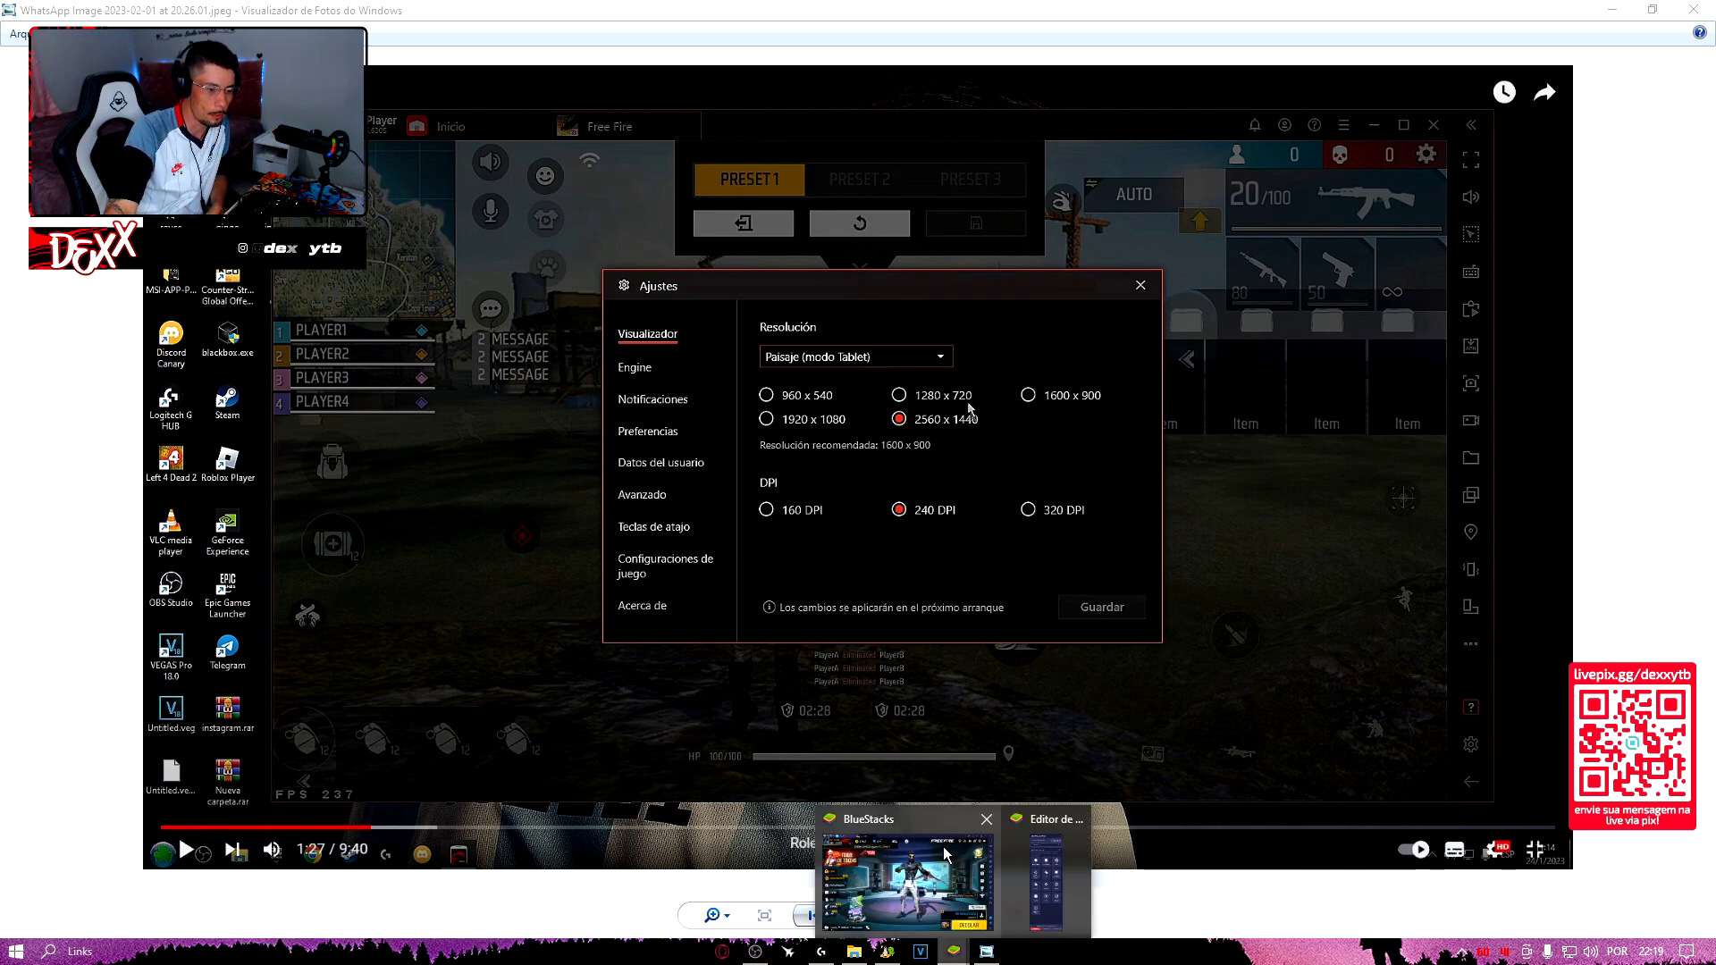
click(942, 846)
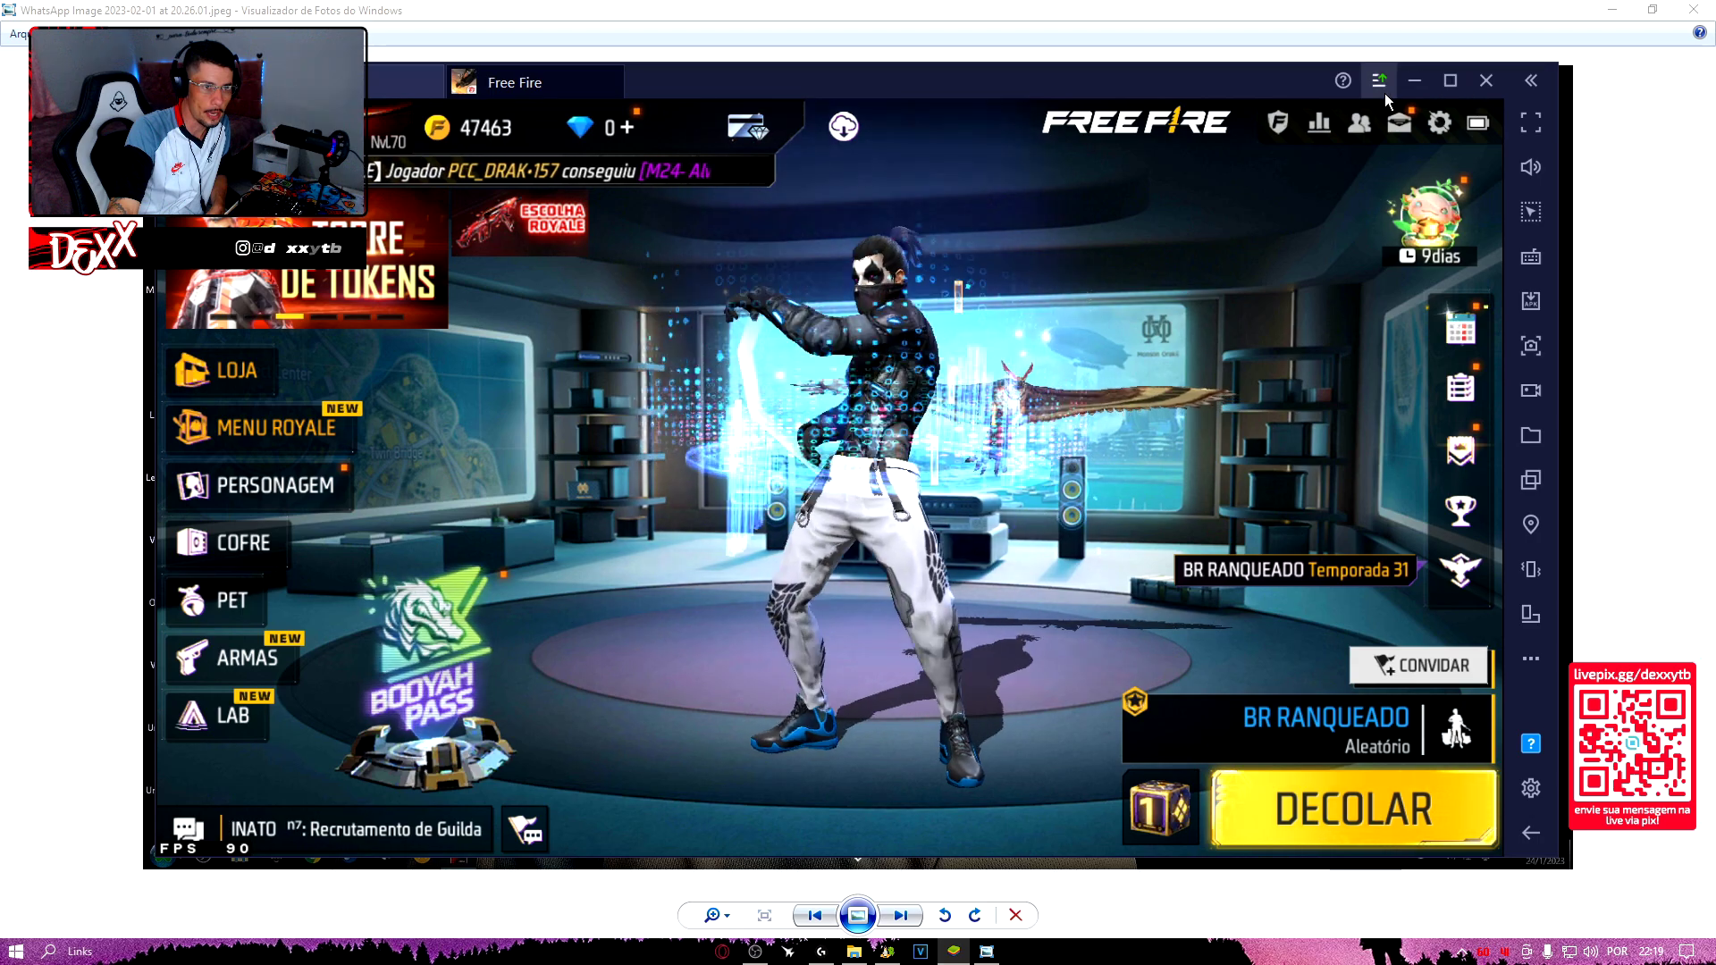
click(1381, 84)
click(1313, 126)
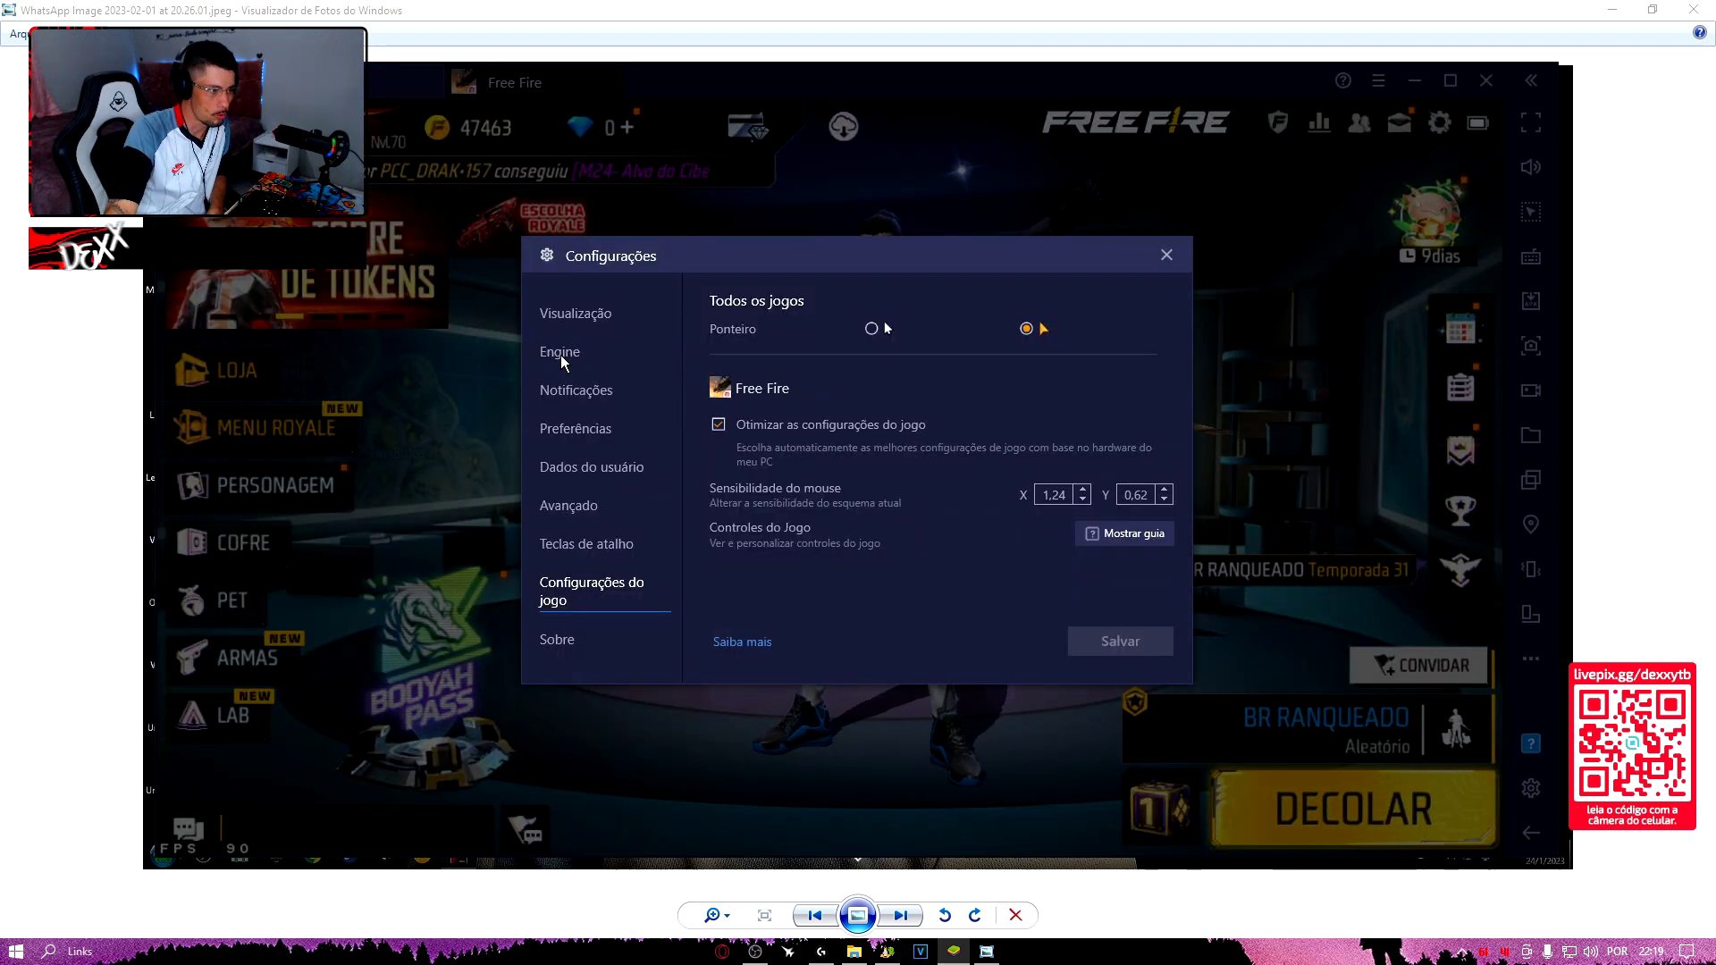
click(572, 313)
click(1166, 255)
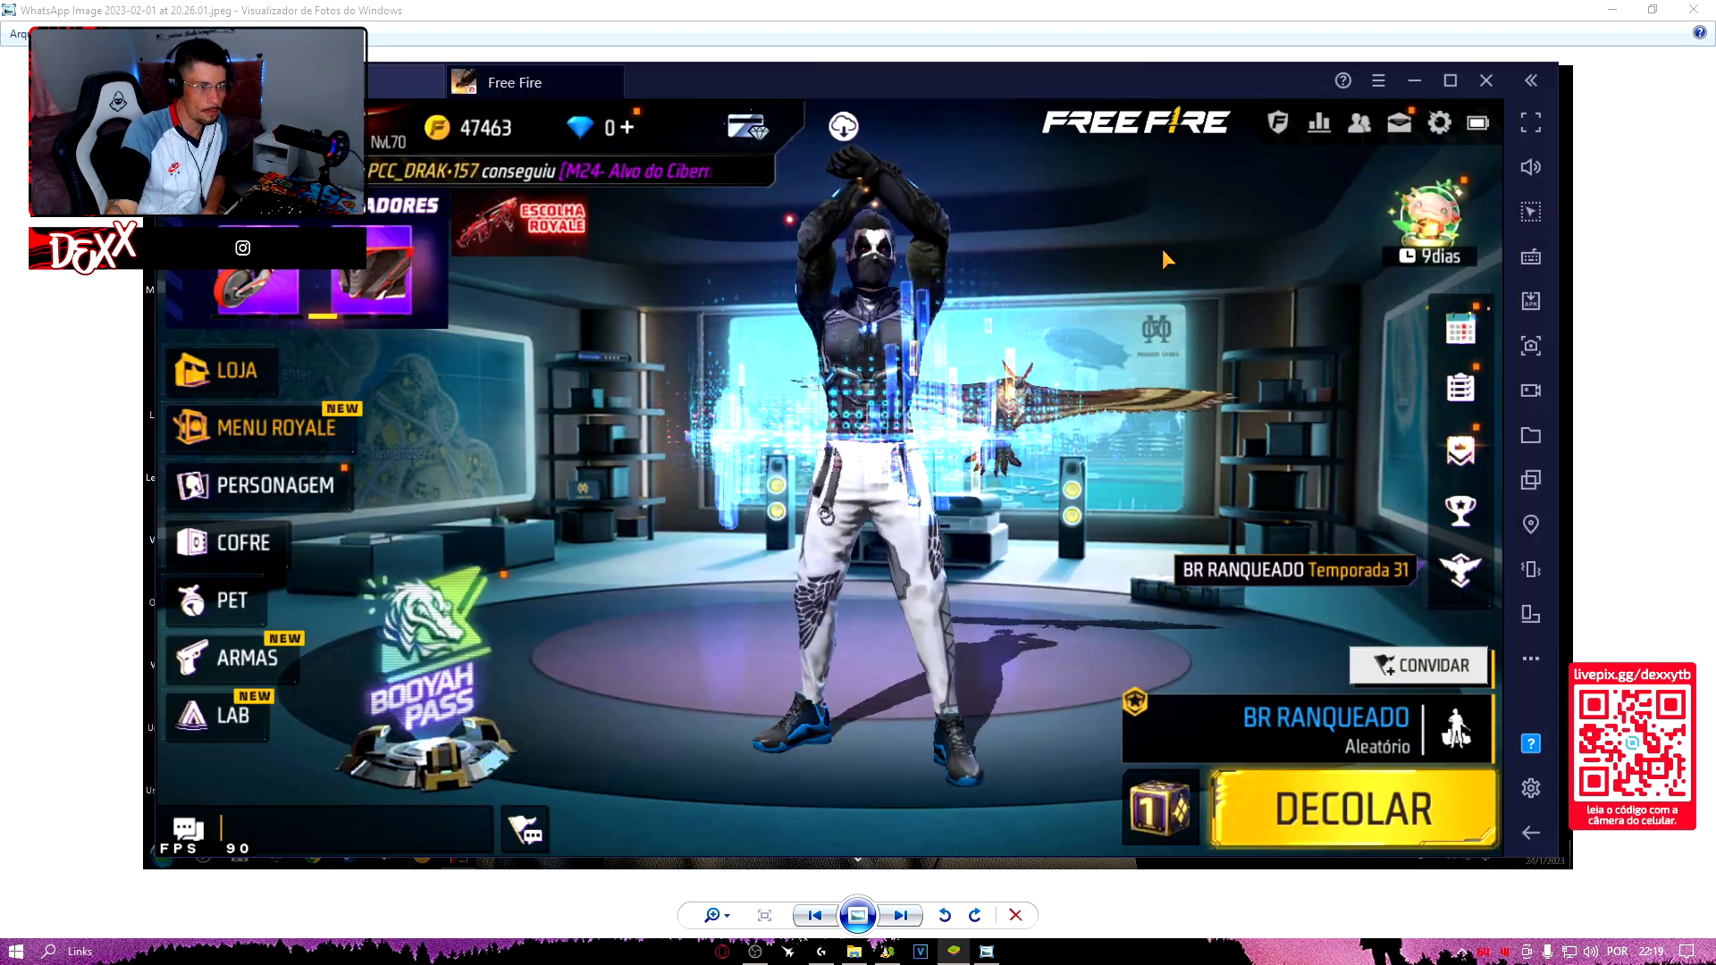
click(1378, 80)
click(1251, 124)
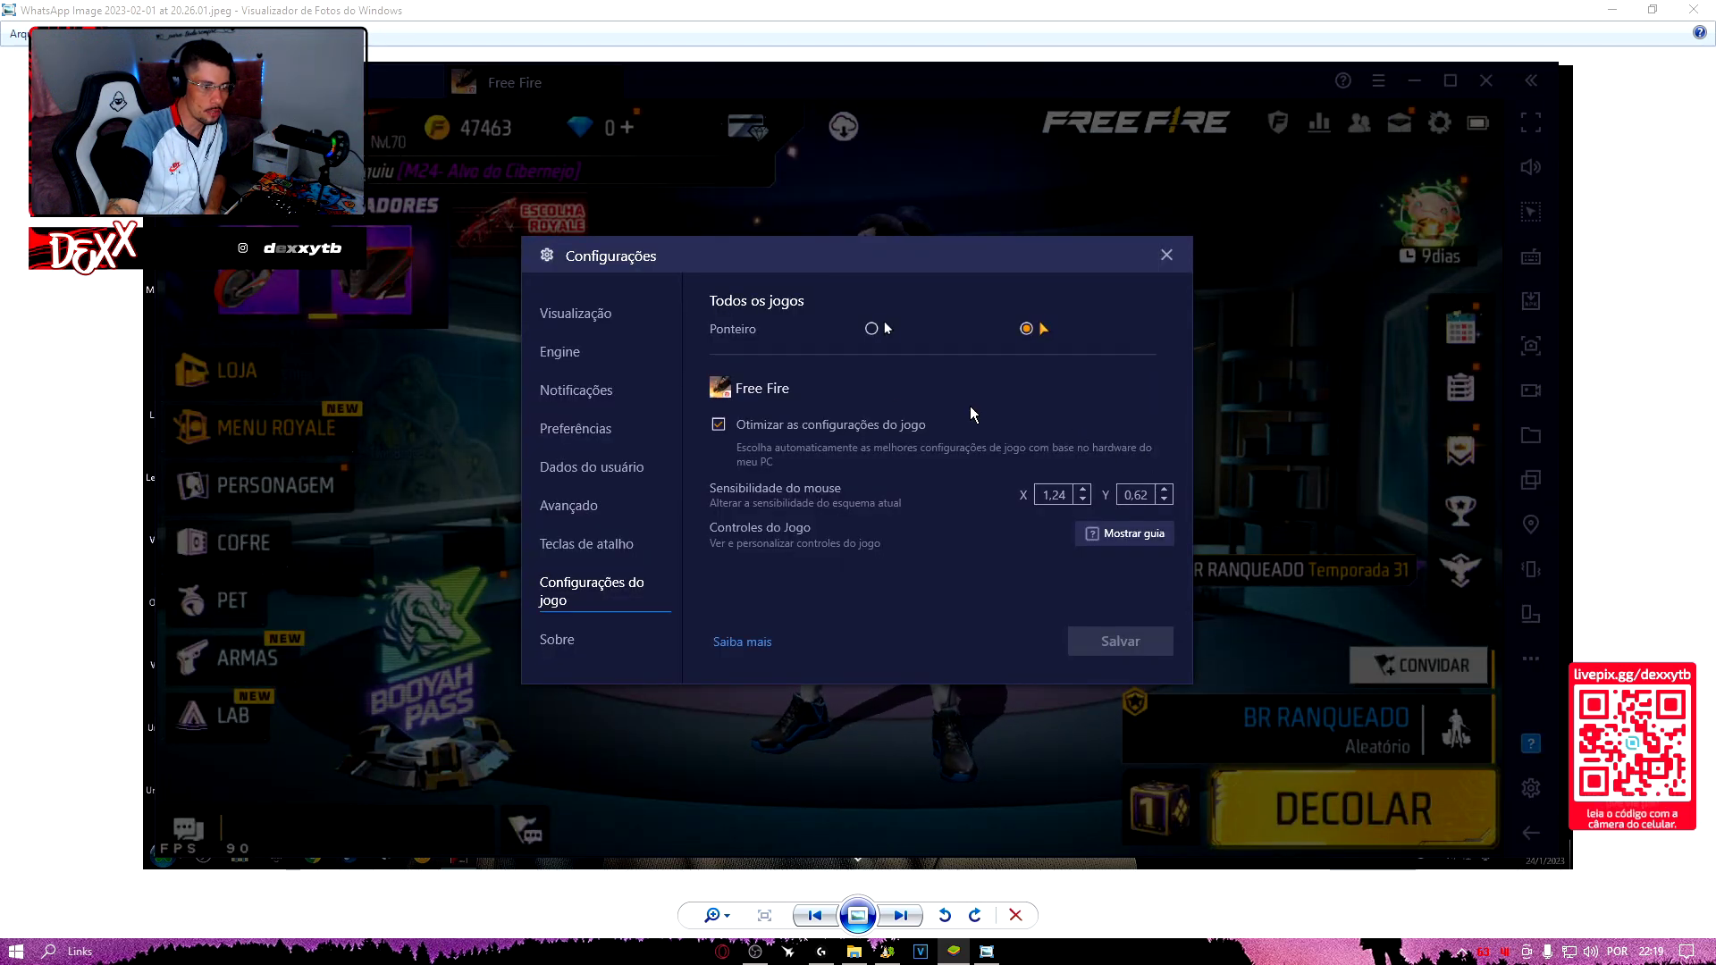
click(597, 323)
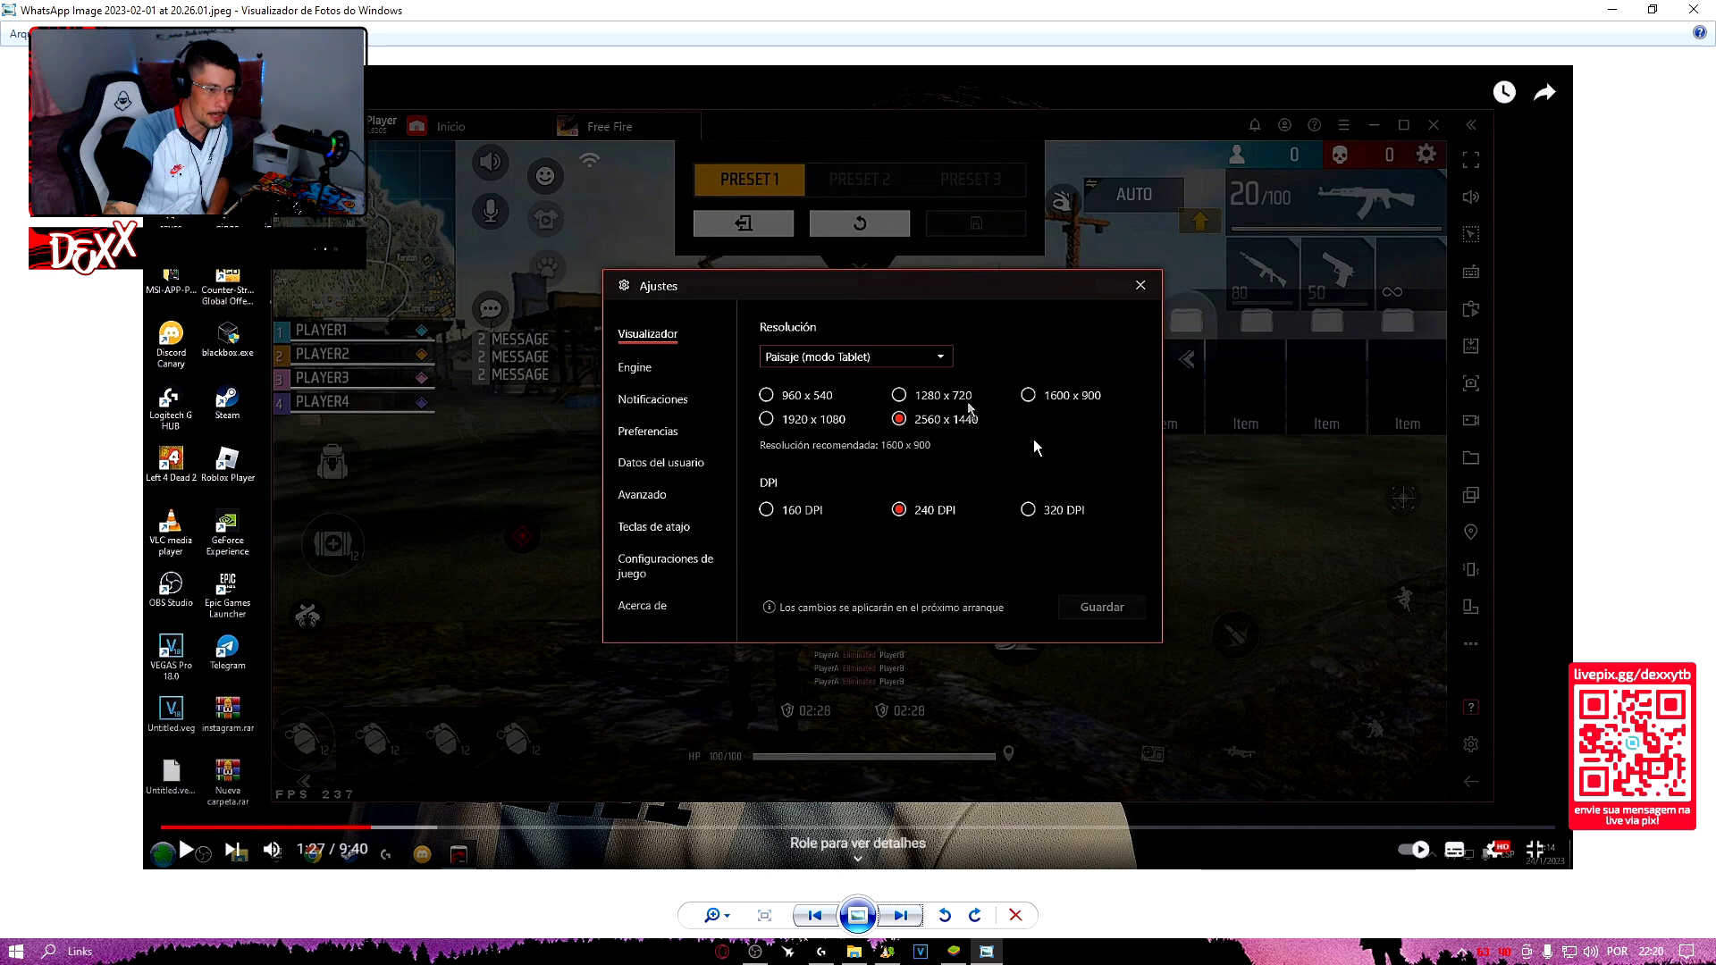
Step: Review the reference images for mouse DPI and pointer options, and open the pointer options in the Windows mouse properties
click(903, 917)
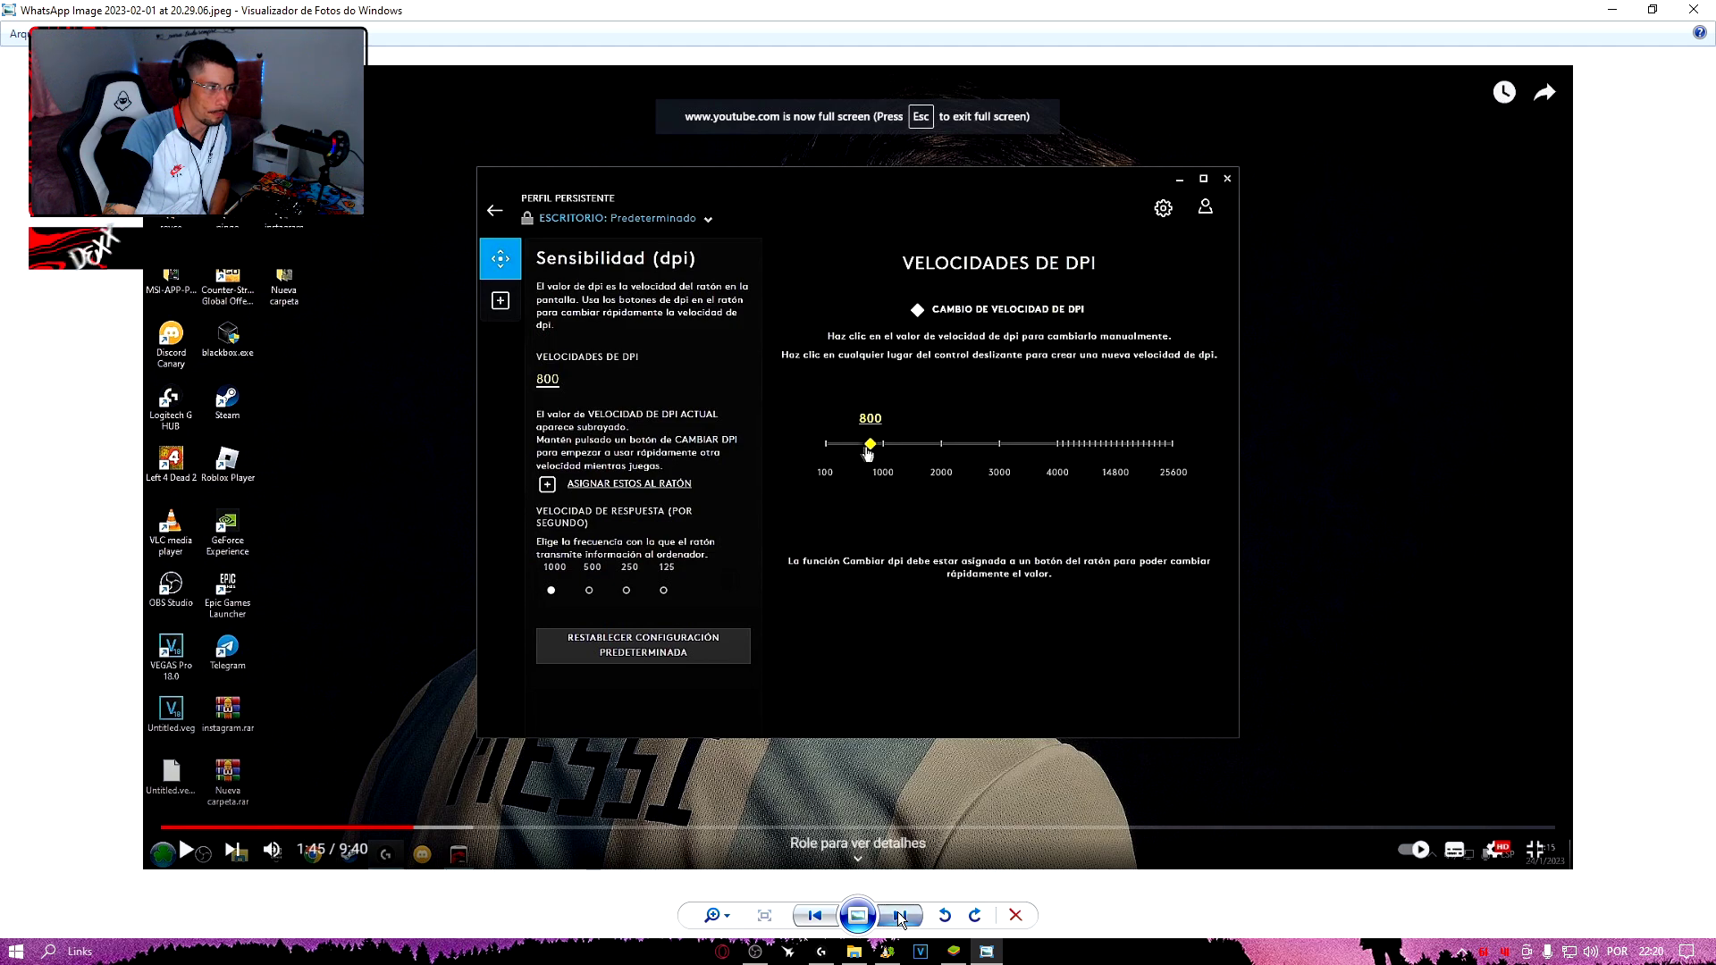
click(900, 915)
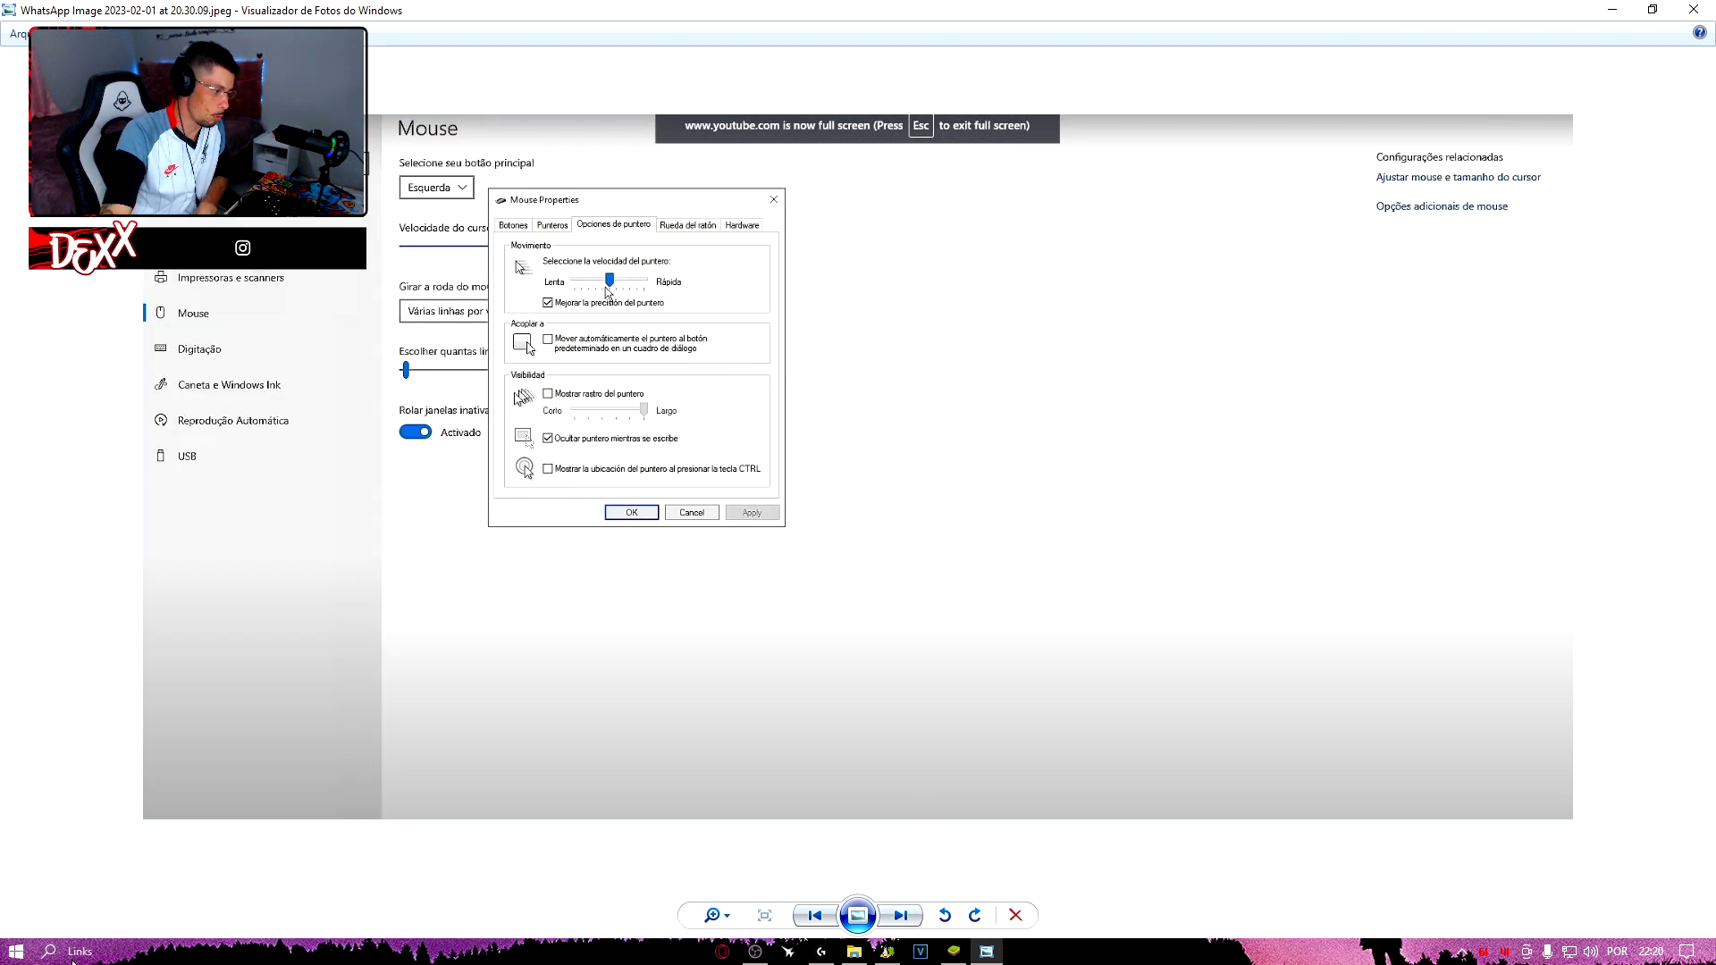
click(72, 953)
text(mouse)
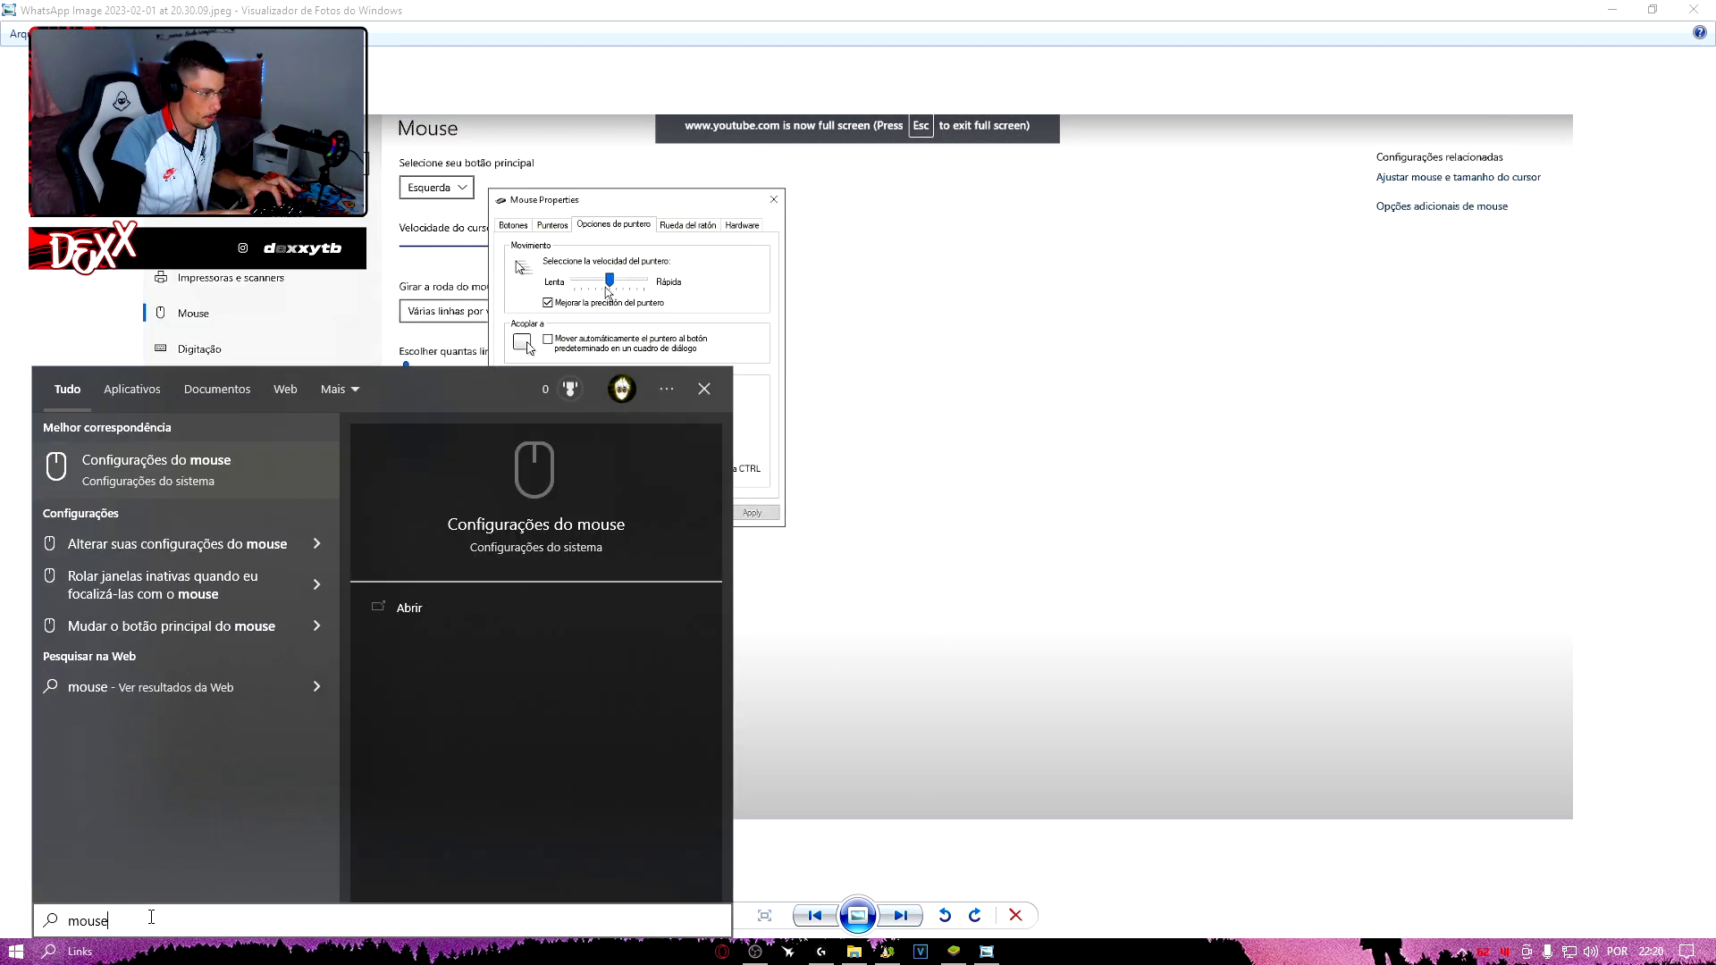
click(209, 458)
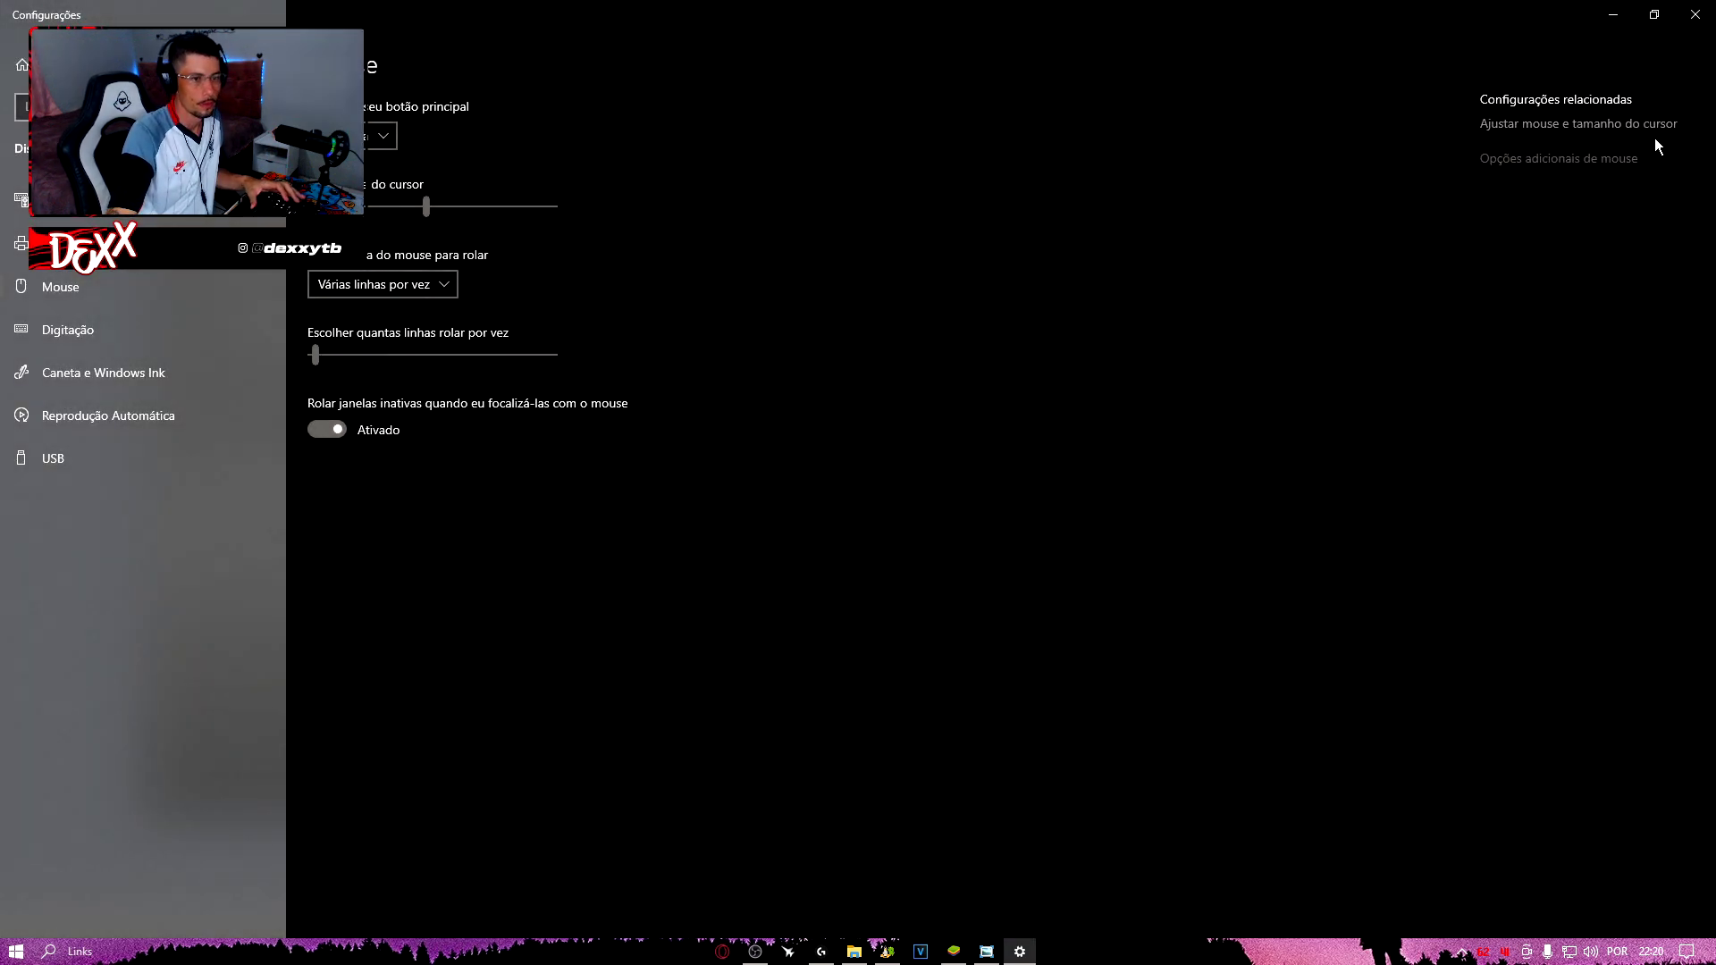
click(1610, 158)
click(358, 254)
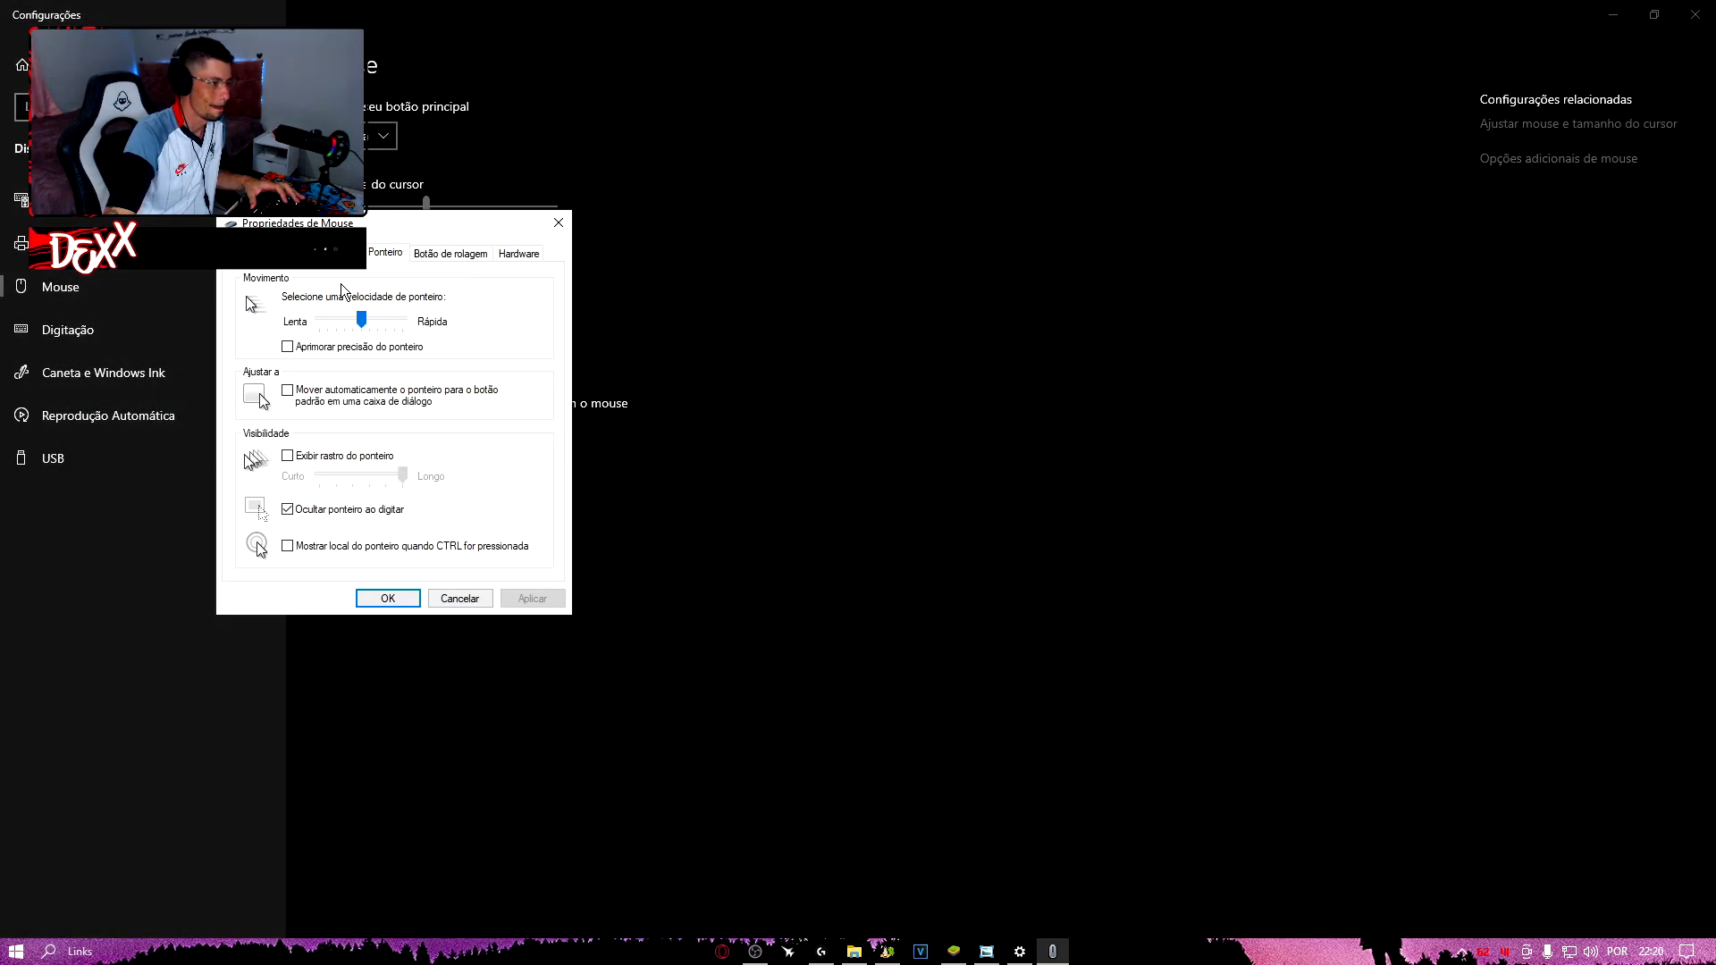
Step: Enable Aprimorar precisão do ponteiro, apply it, and close Windows Settings and the mouse properties after rechecking the reference
click(287, 348)
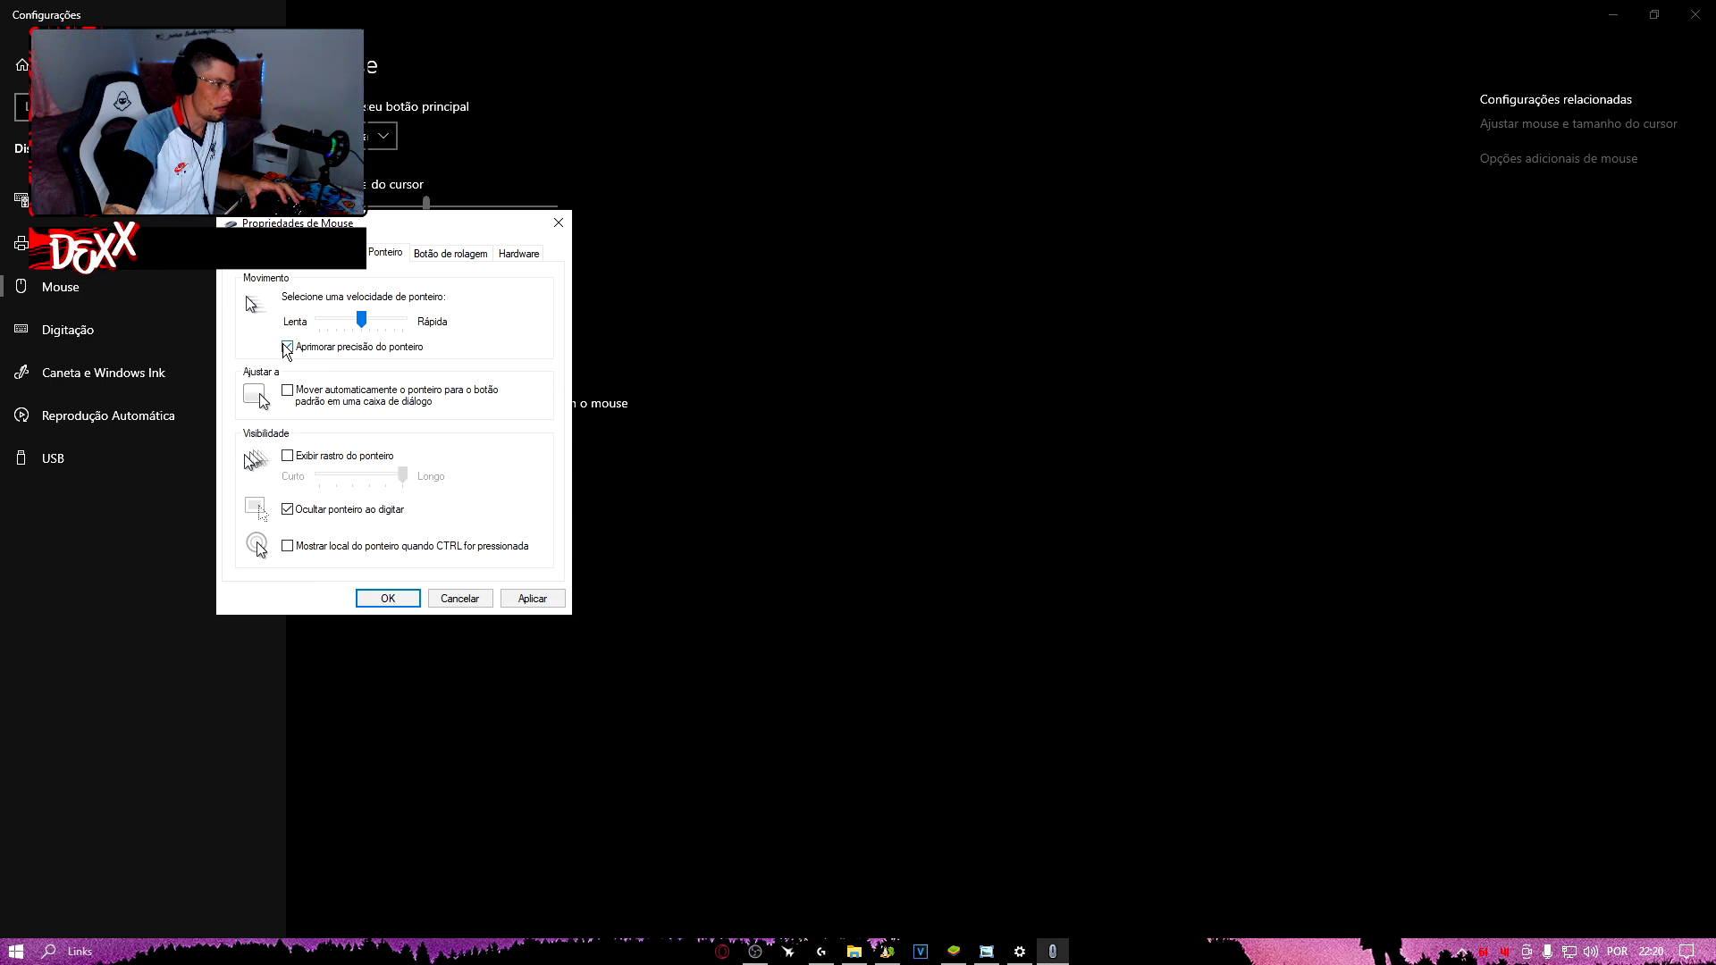
click(527, 598)
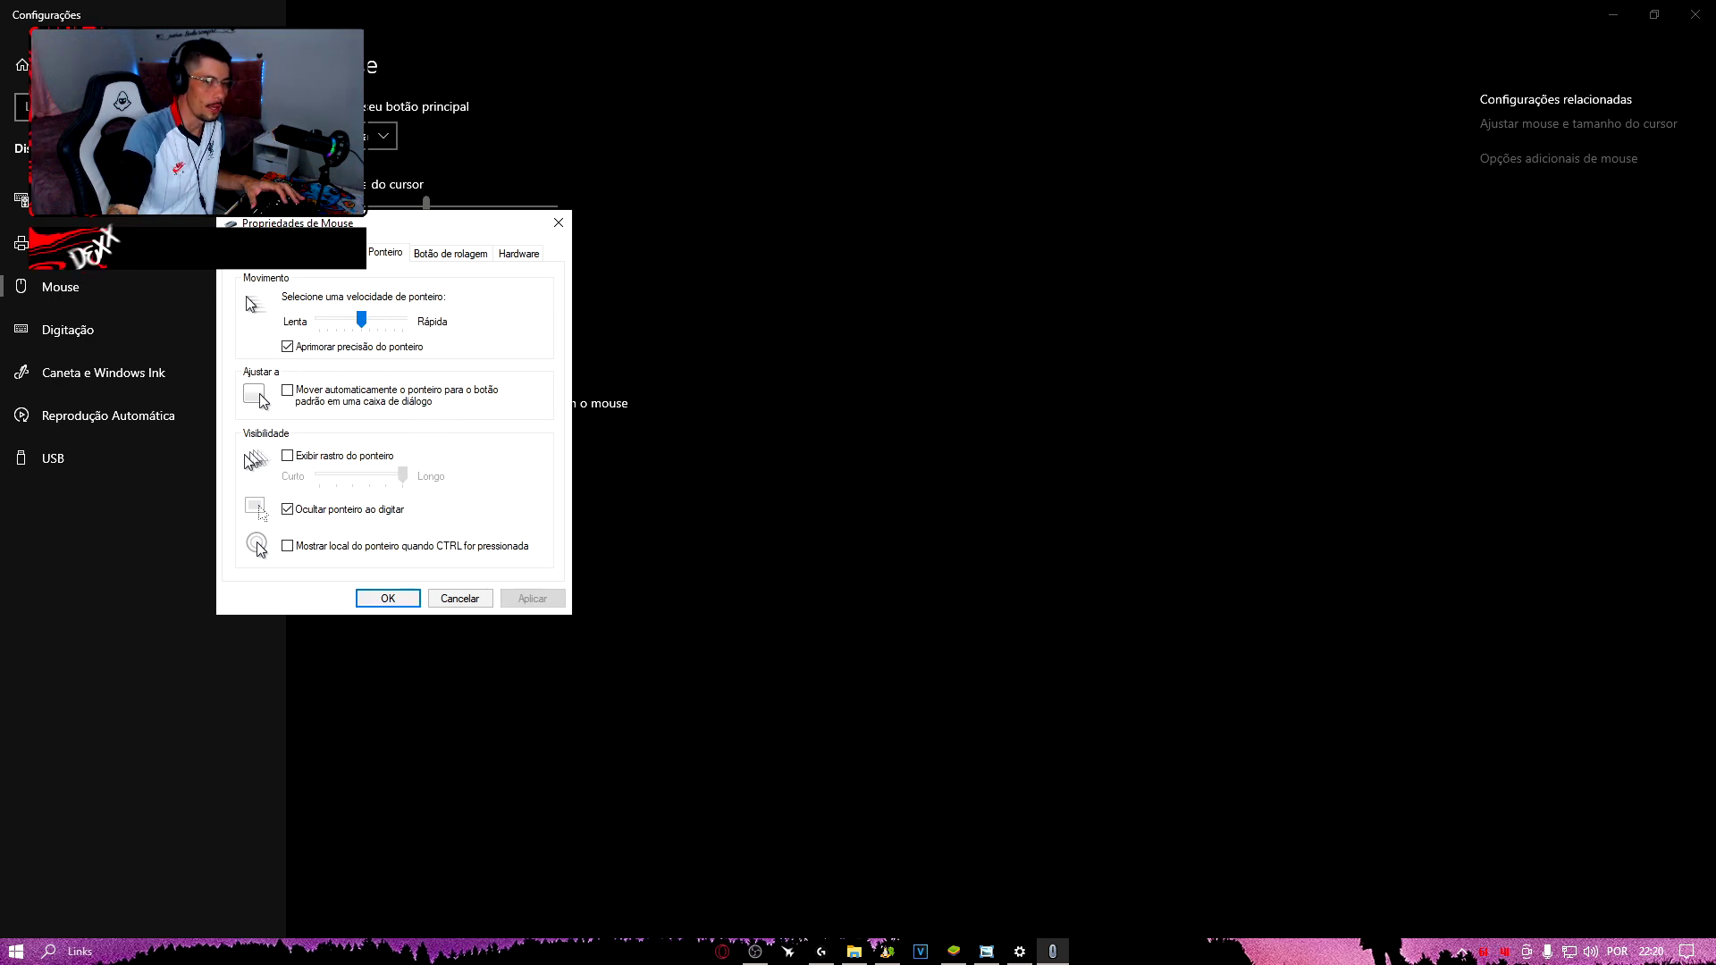
click(1697, 11)
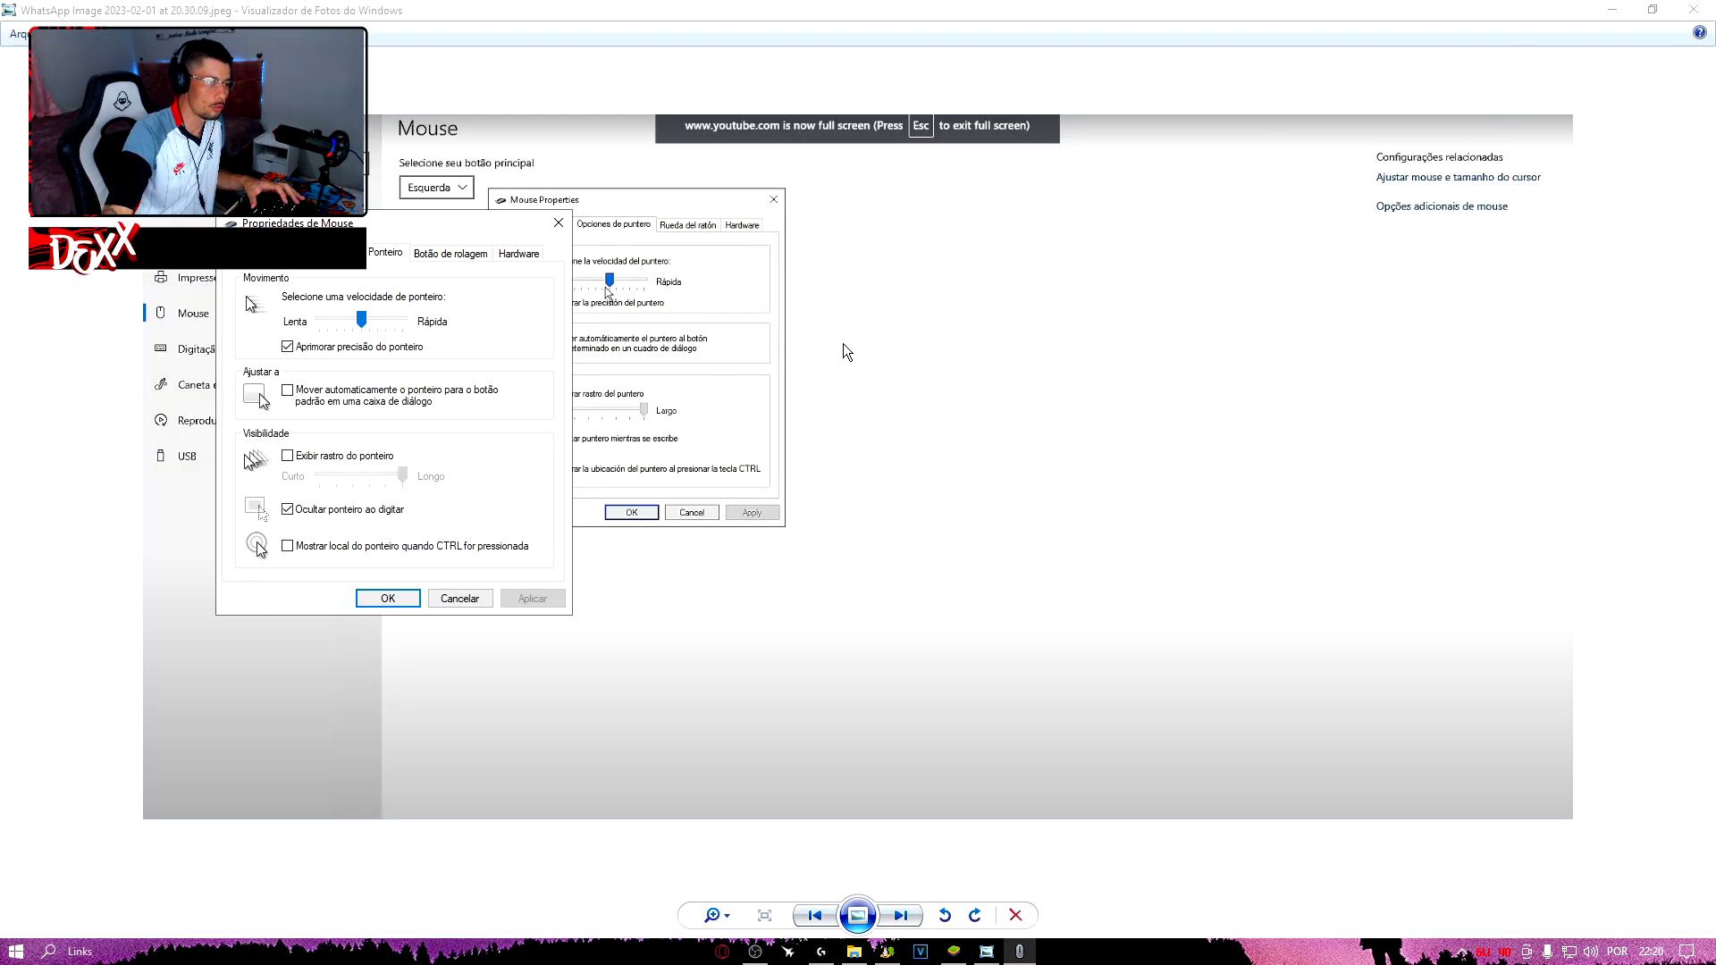
click(685, 417)
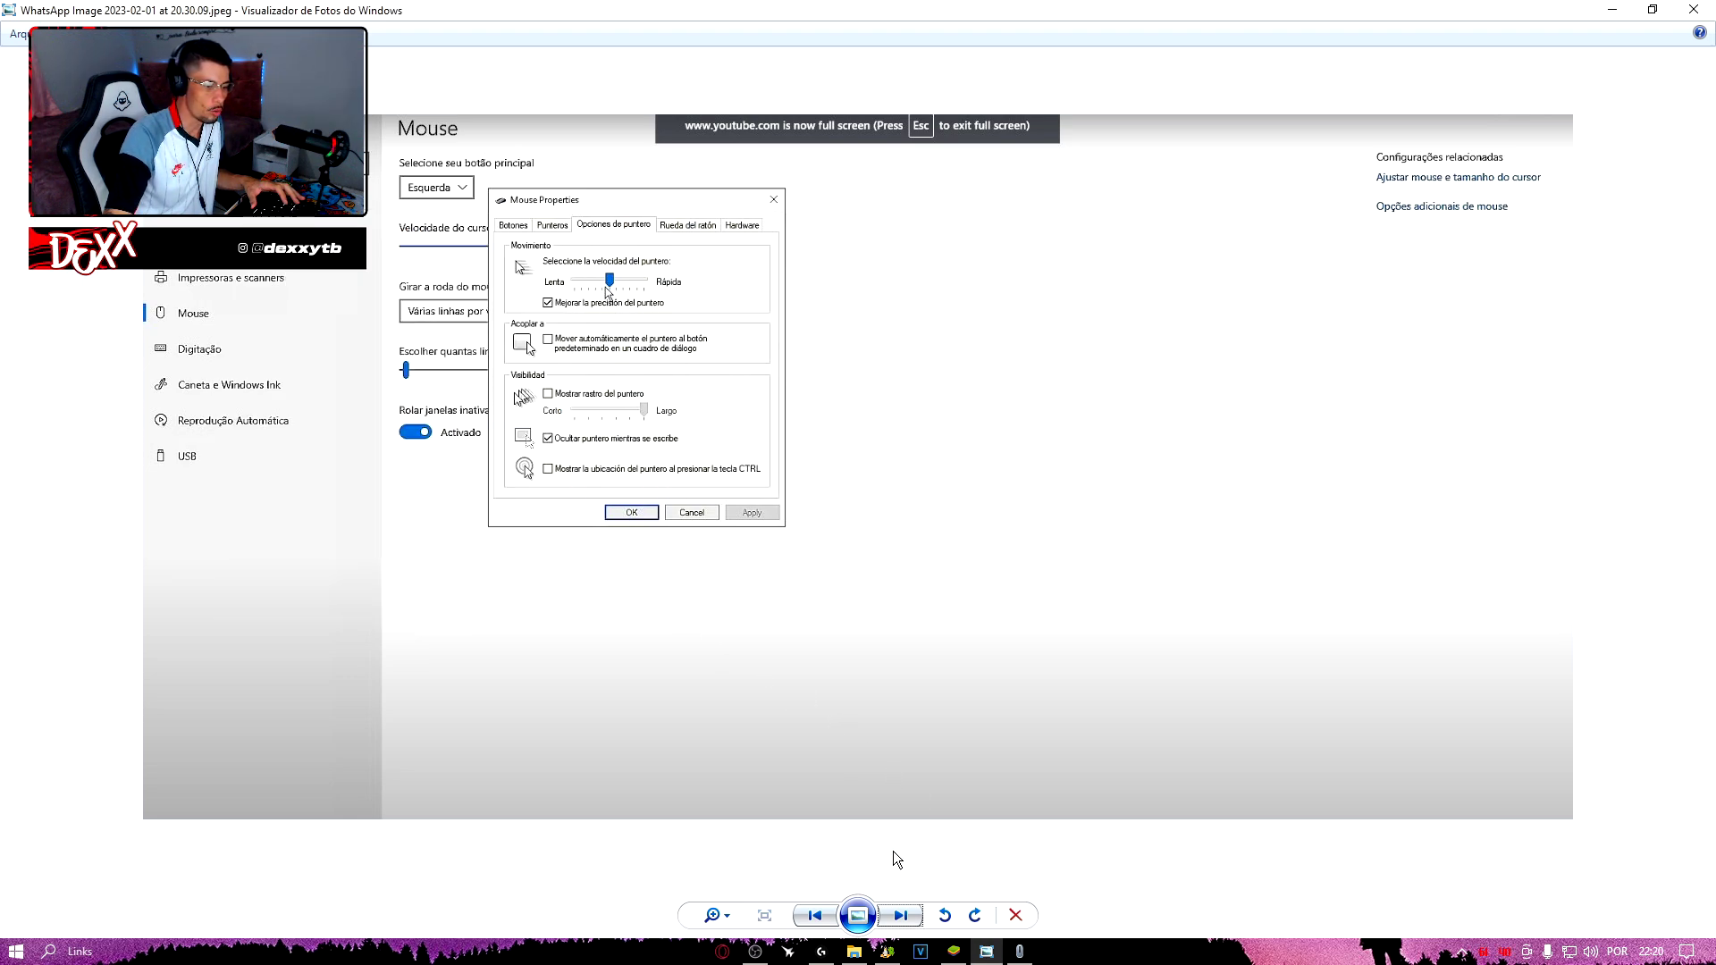
click(900, 915)
click(1019, 951)
click(389, 597)
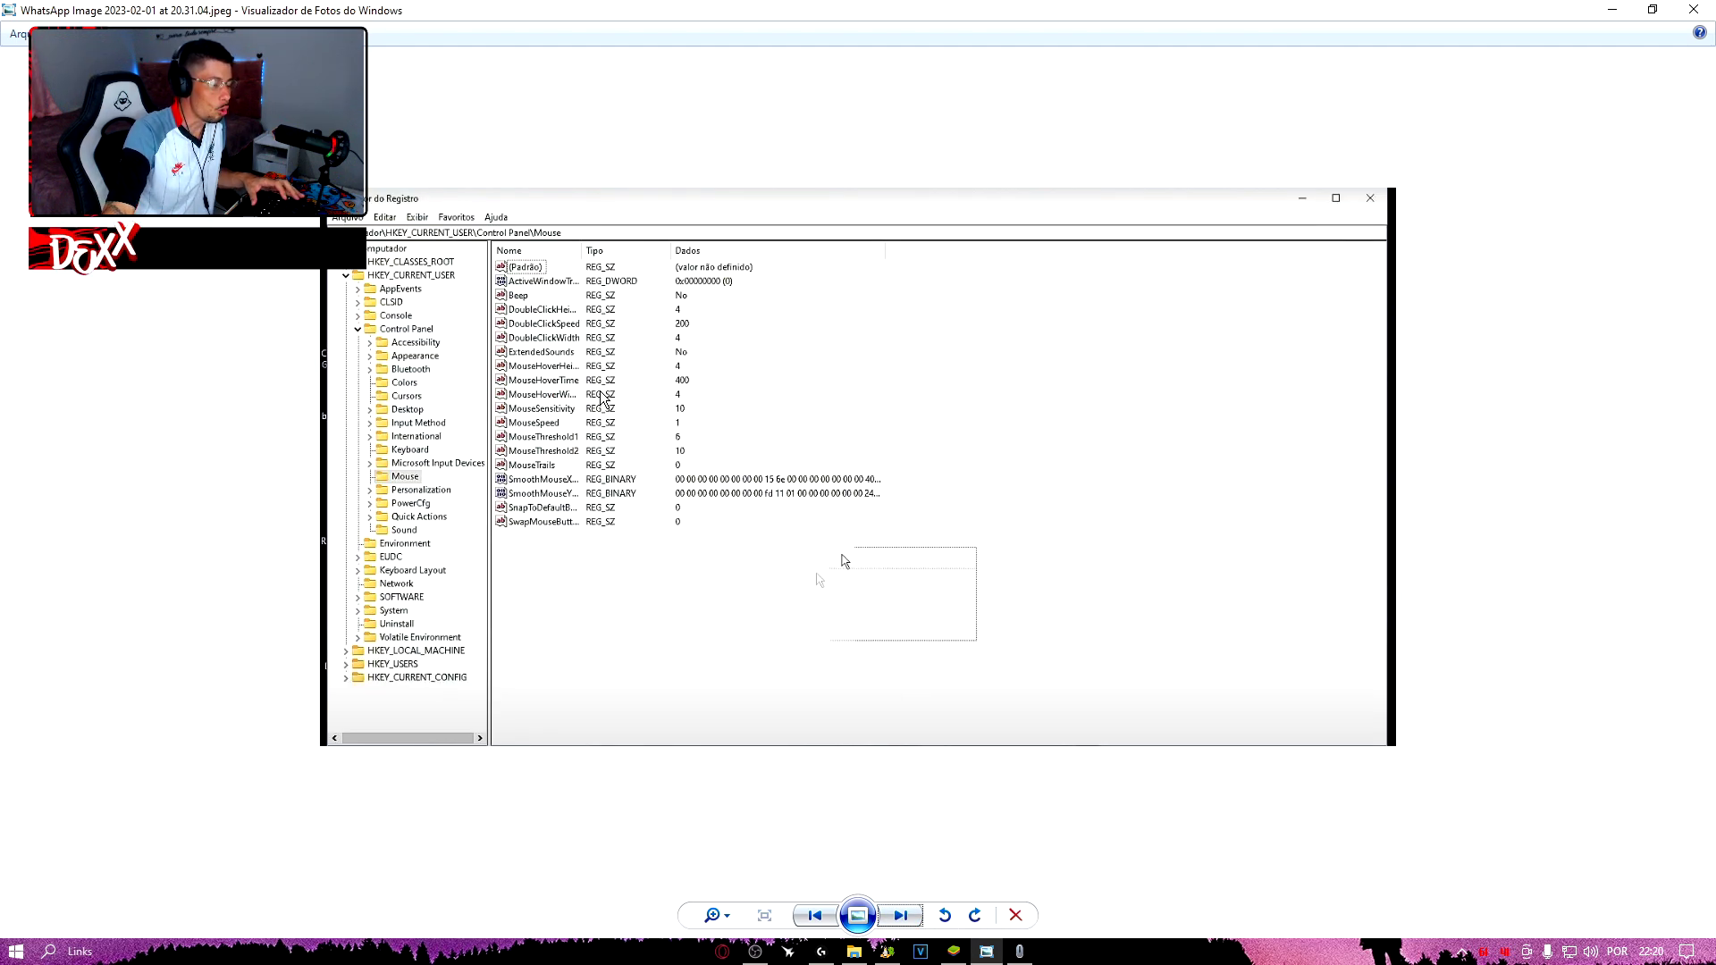
Step: Enlarge the registry reference image and find and open the Windows Registry Editor (Editor do Registro)
scroll(628, 397, up, 3)
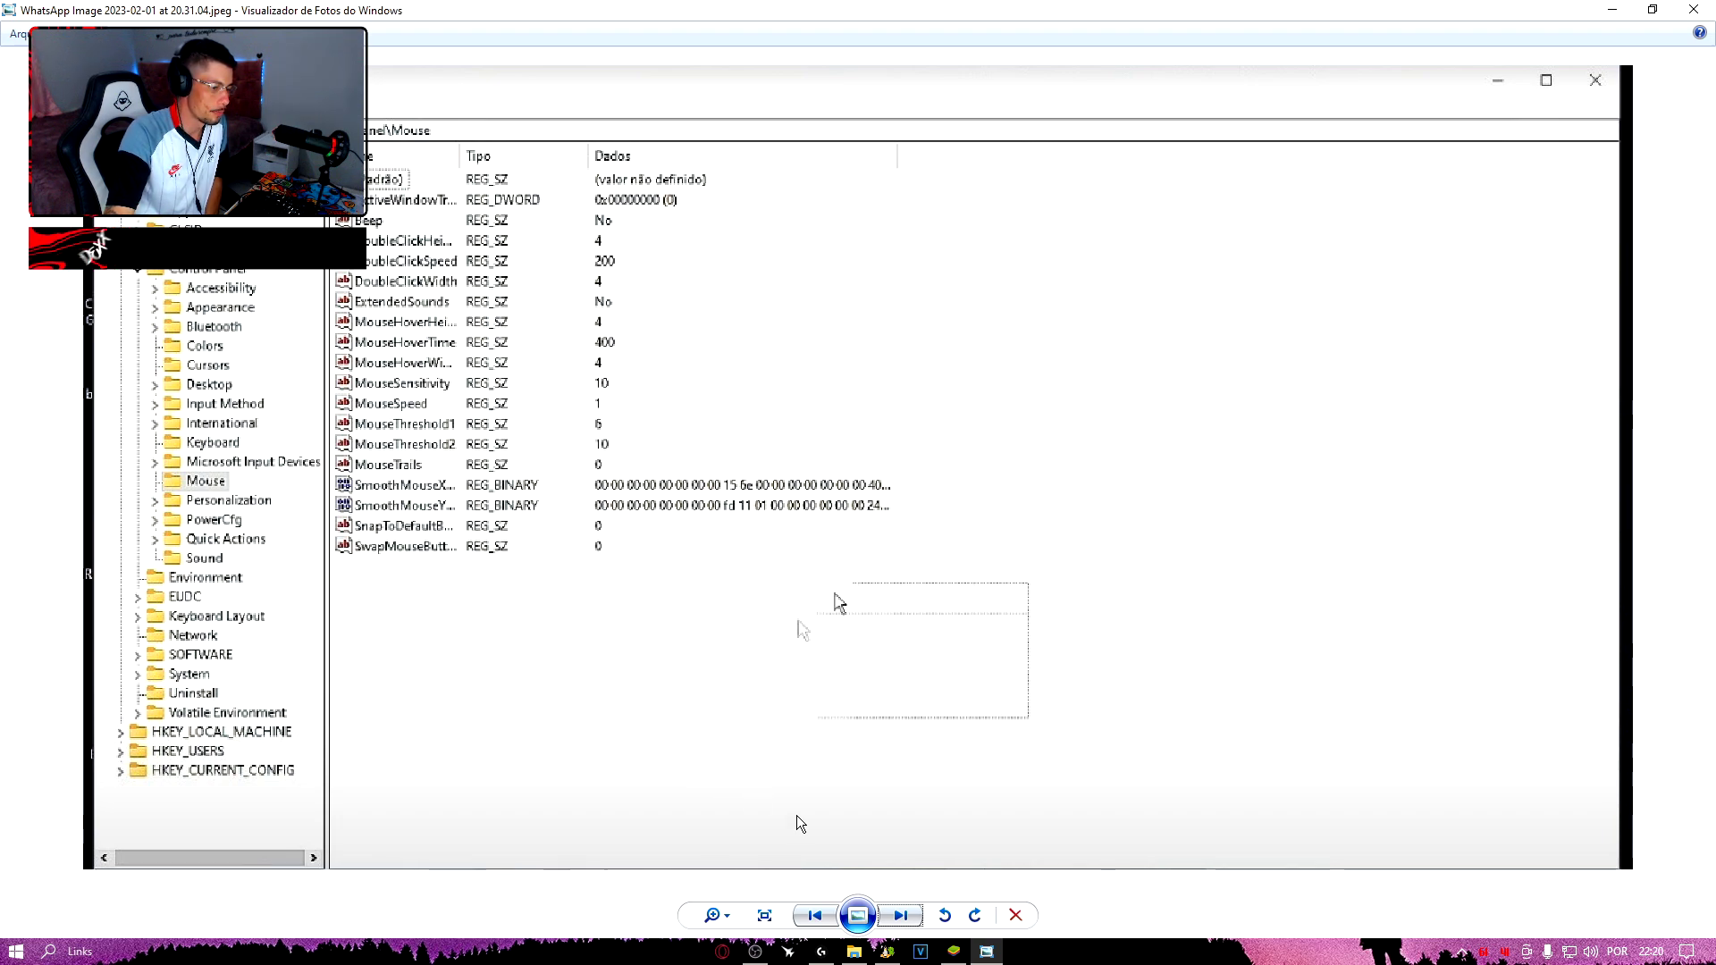
click(49, 951)
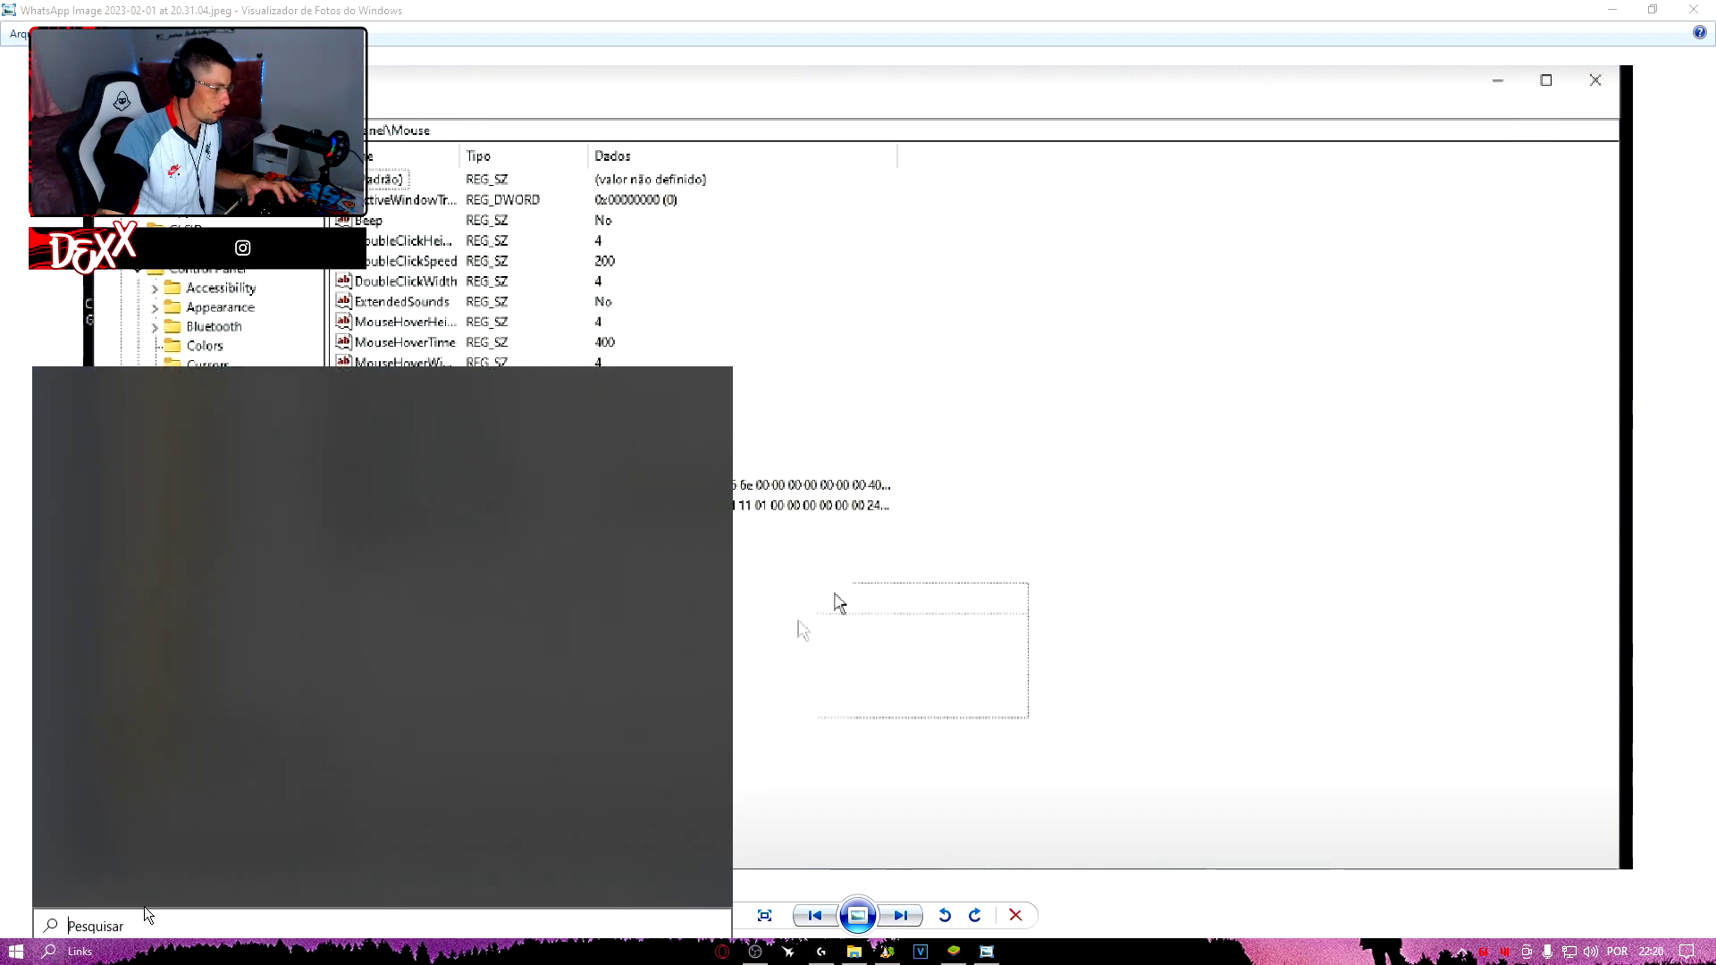
text(editor)
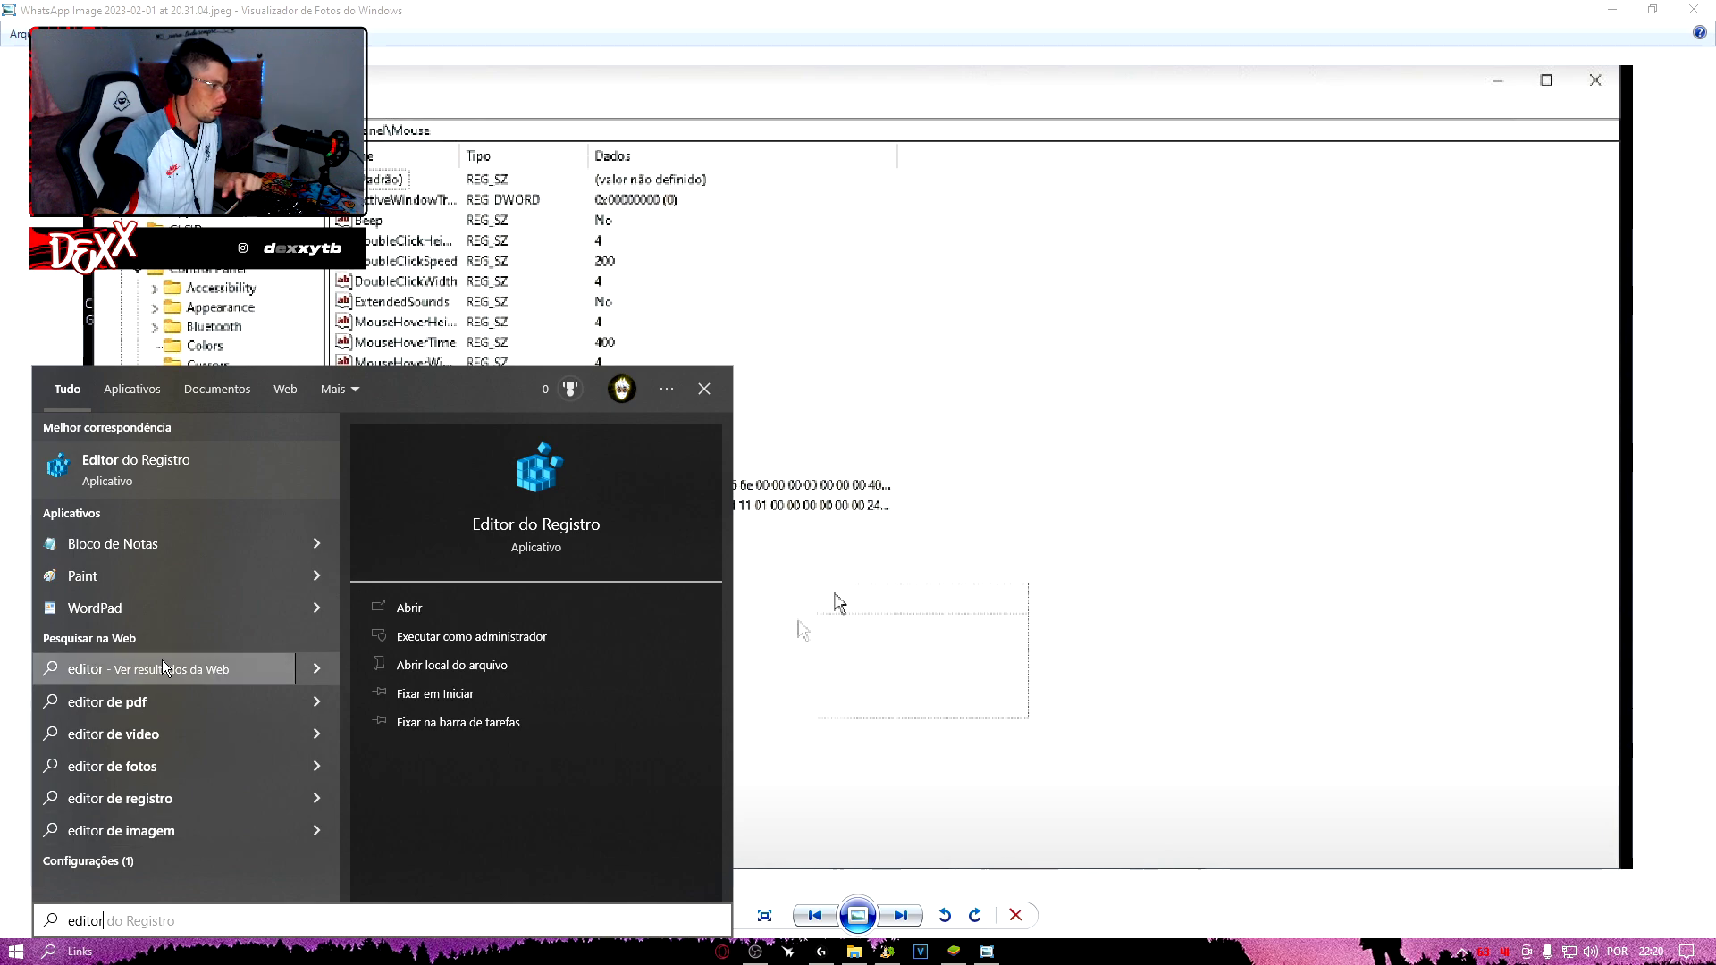
click(196, 491)
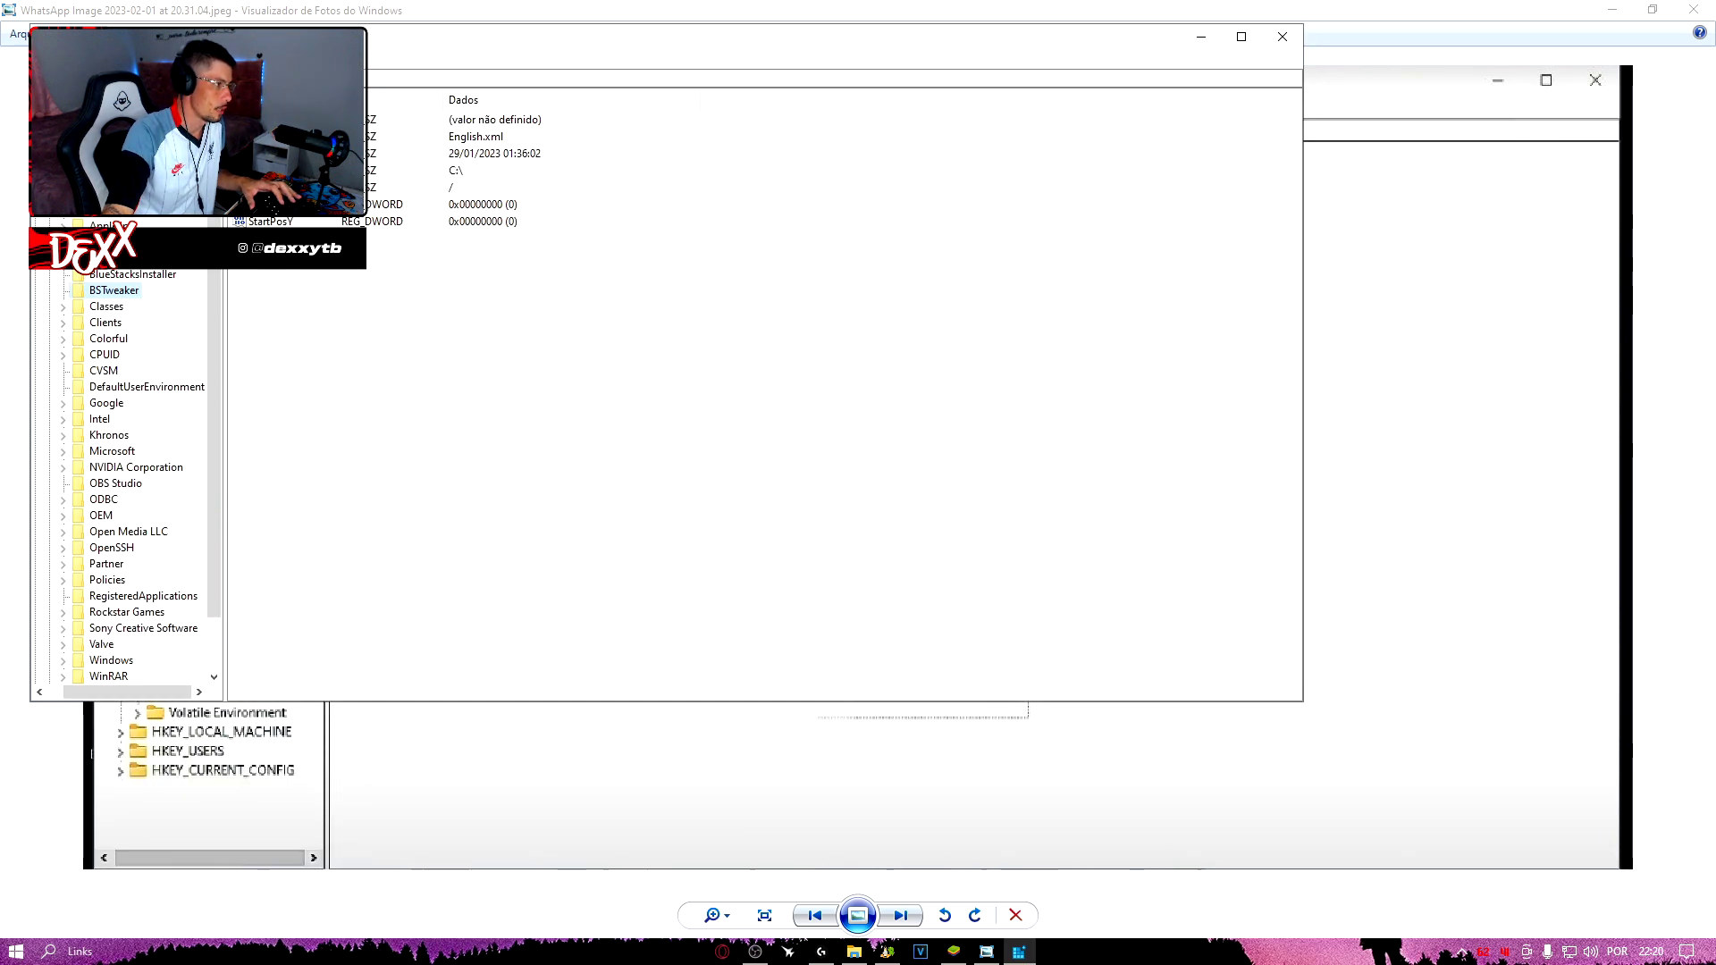
Step: Browse to the Mouse key under HKEY_CURRENT_USER\Control Panel and examine its values against the reference image
click(49, 177)
click(55, 146)
click(55, 129)
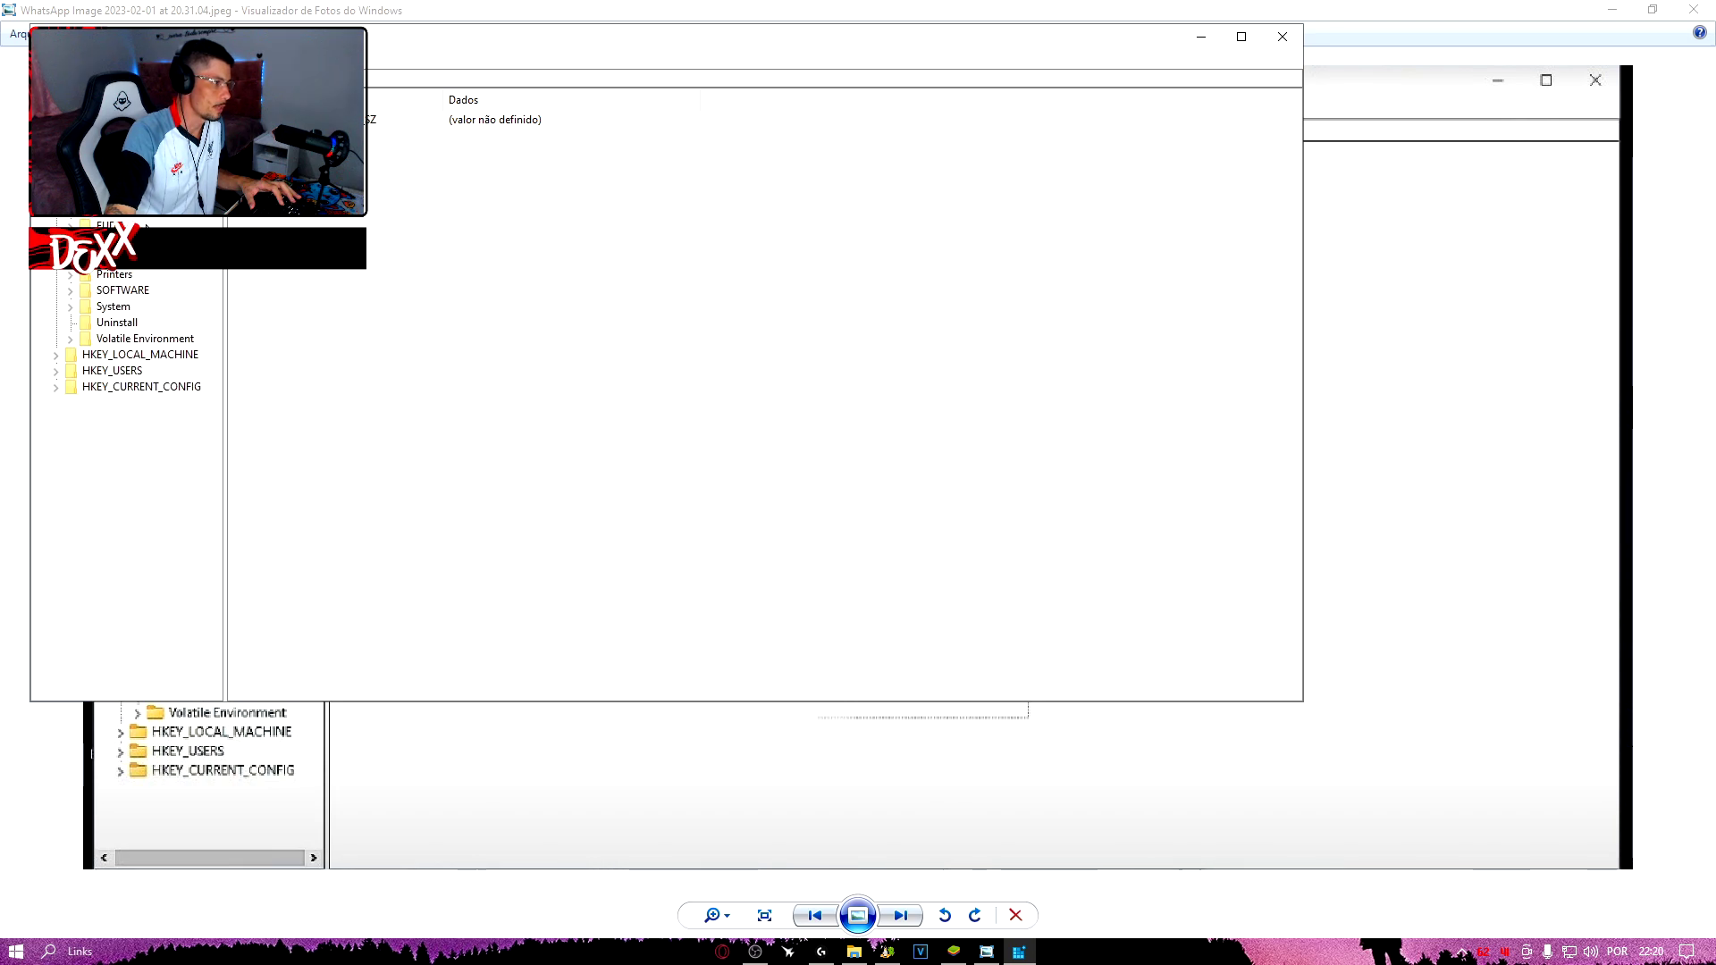
double_click(128, 178)
click(129, 354)
drag(336, 496, 253, 125)
click(518, 500)
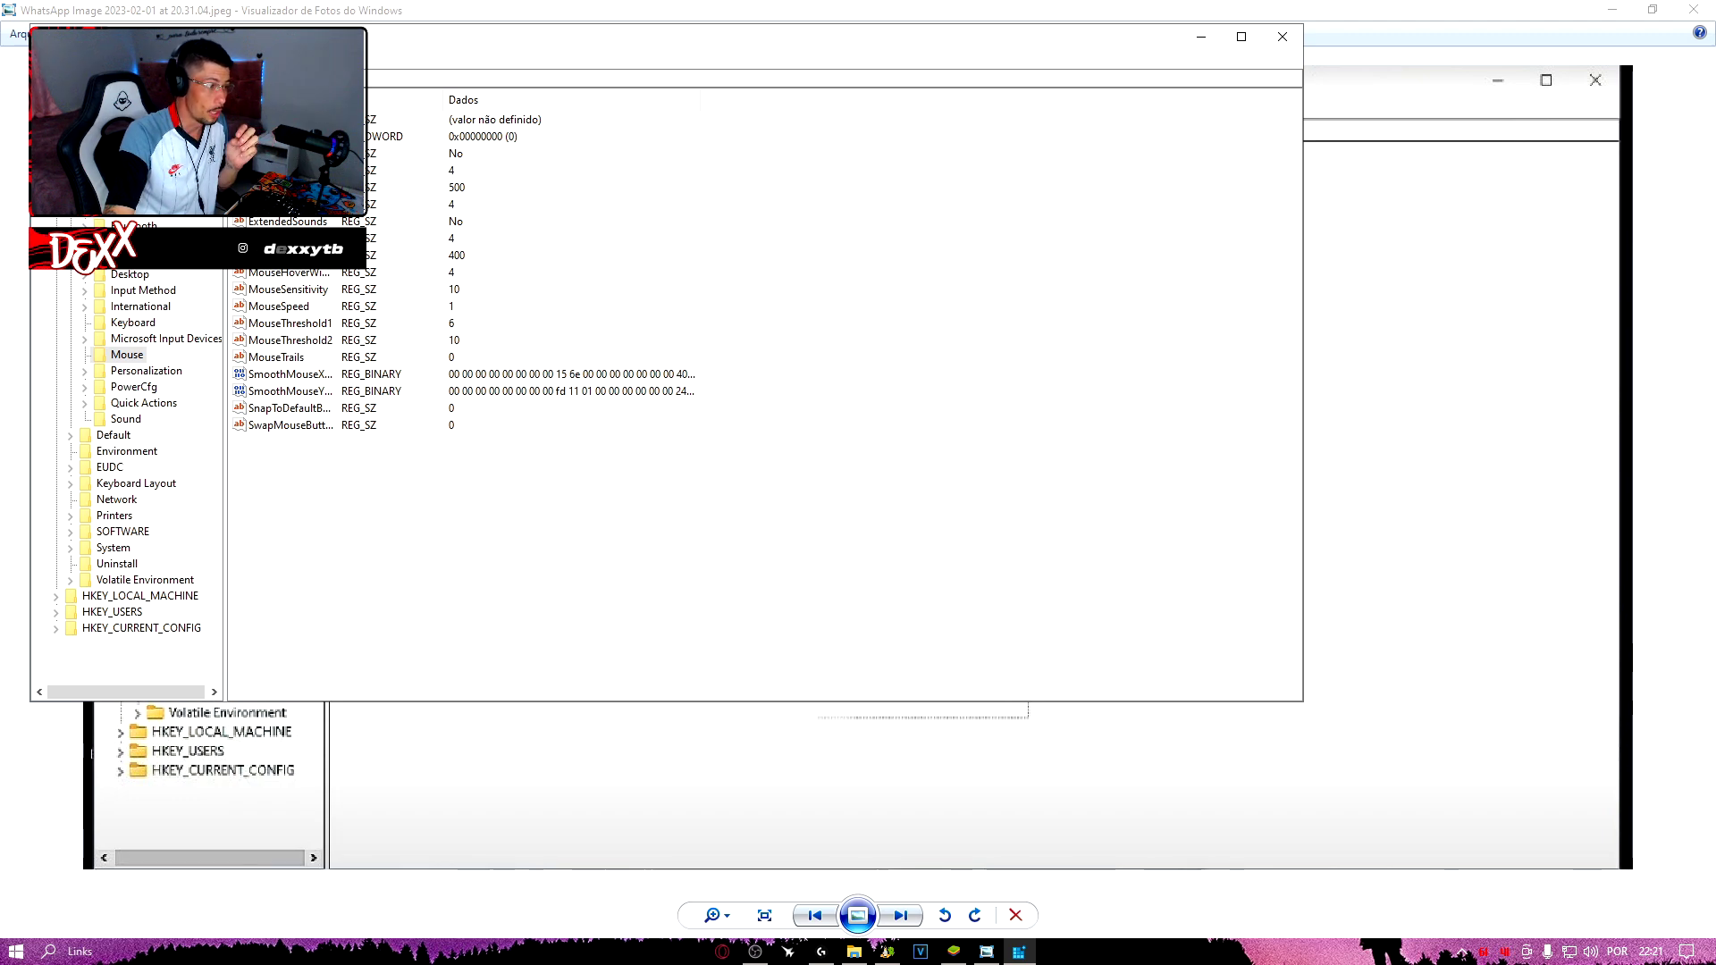
Step: Close the Registry Editor and the reference image, and minimize BlueStacks and the mouse DPI software to reveal the desktop
click(1282, 37)
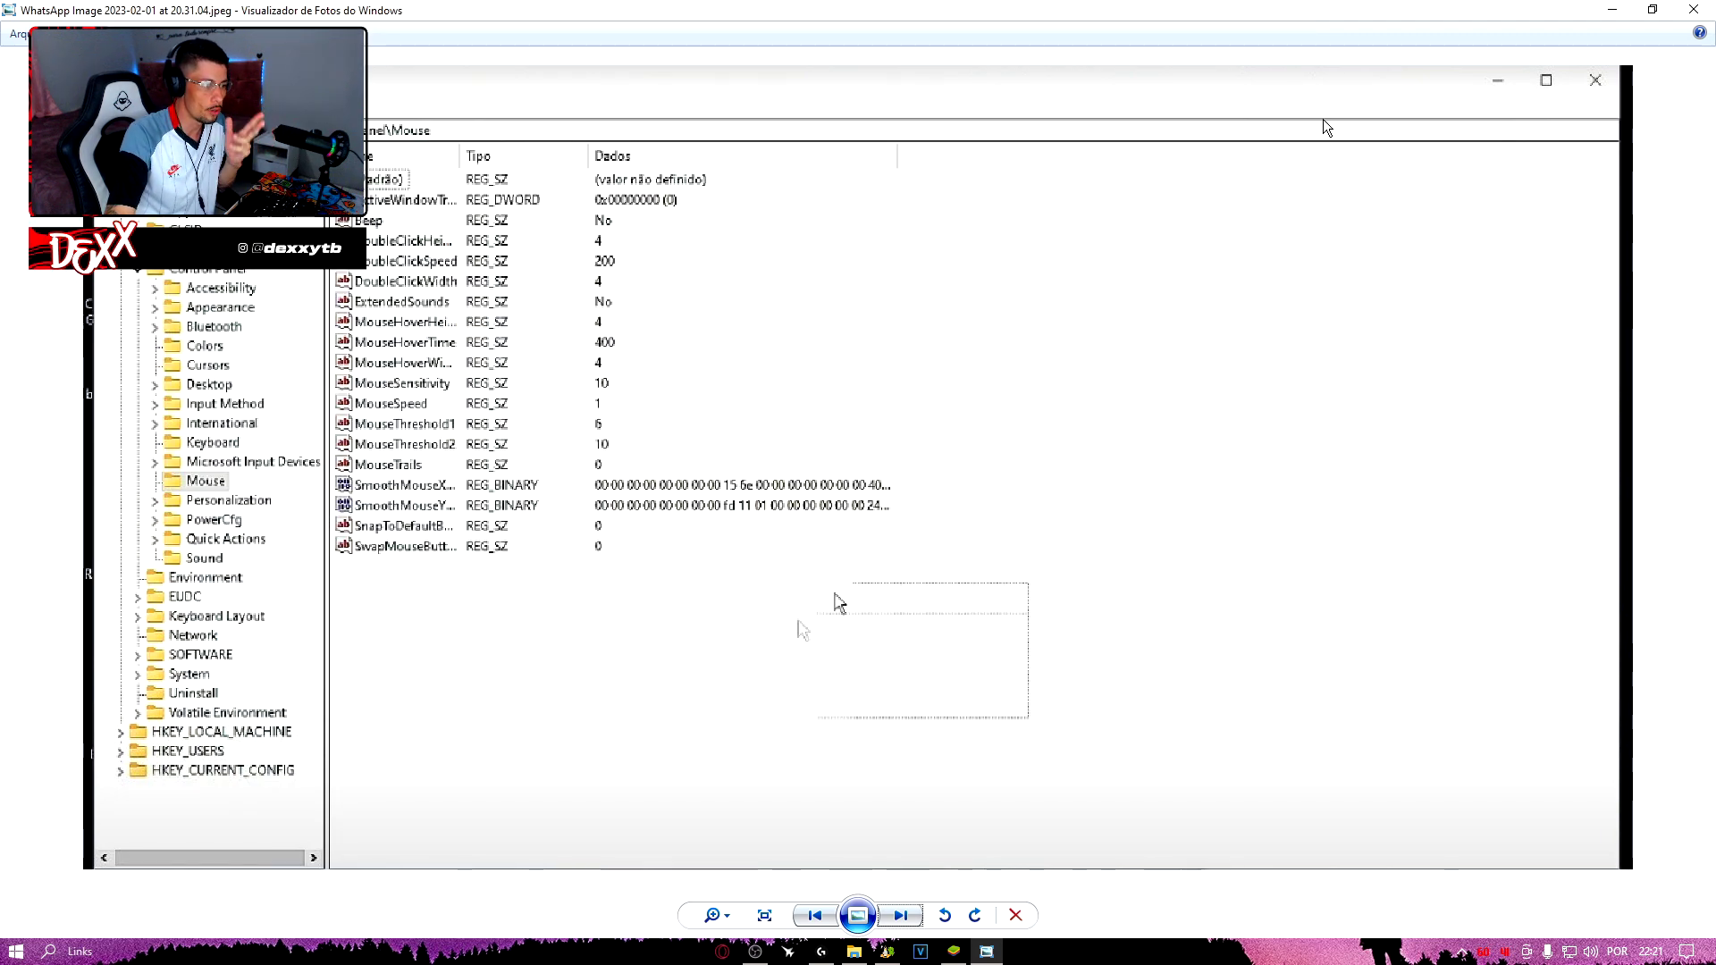
click(1695, 9)
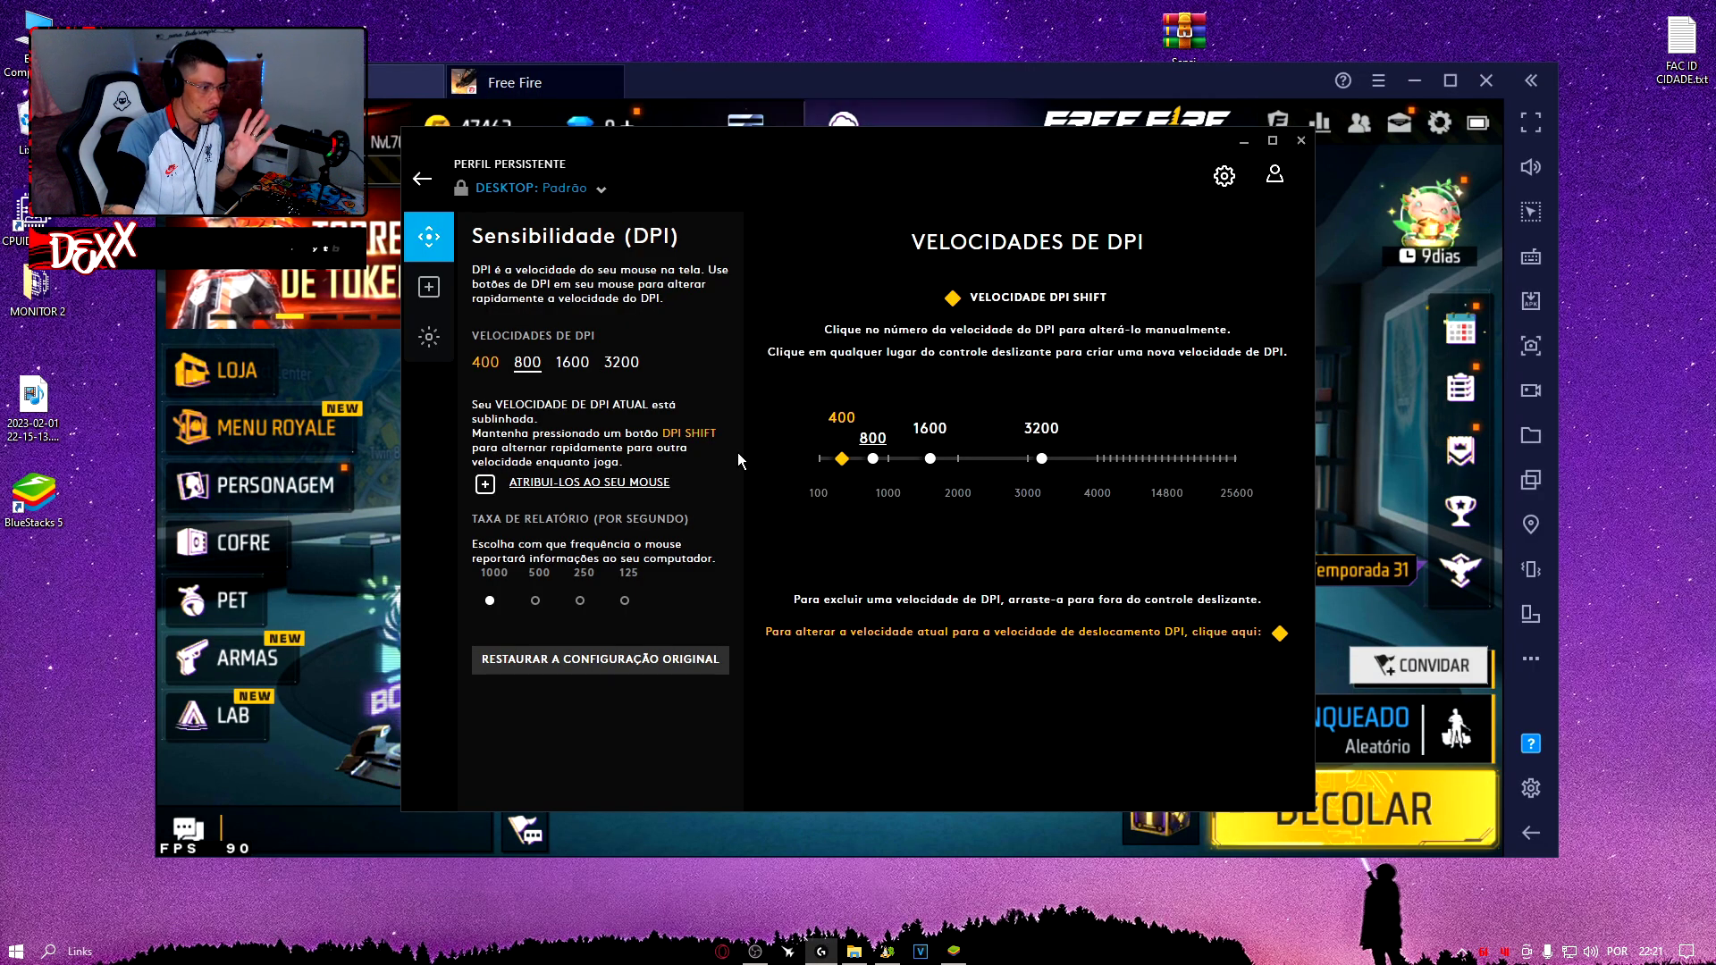
click(1339, 334)
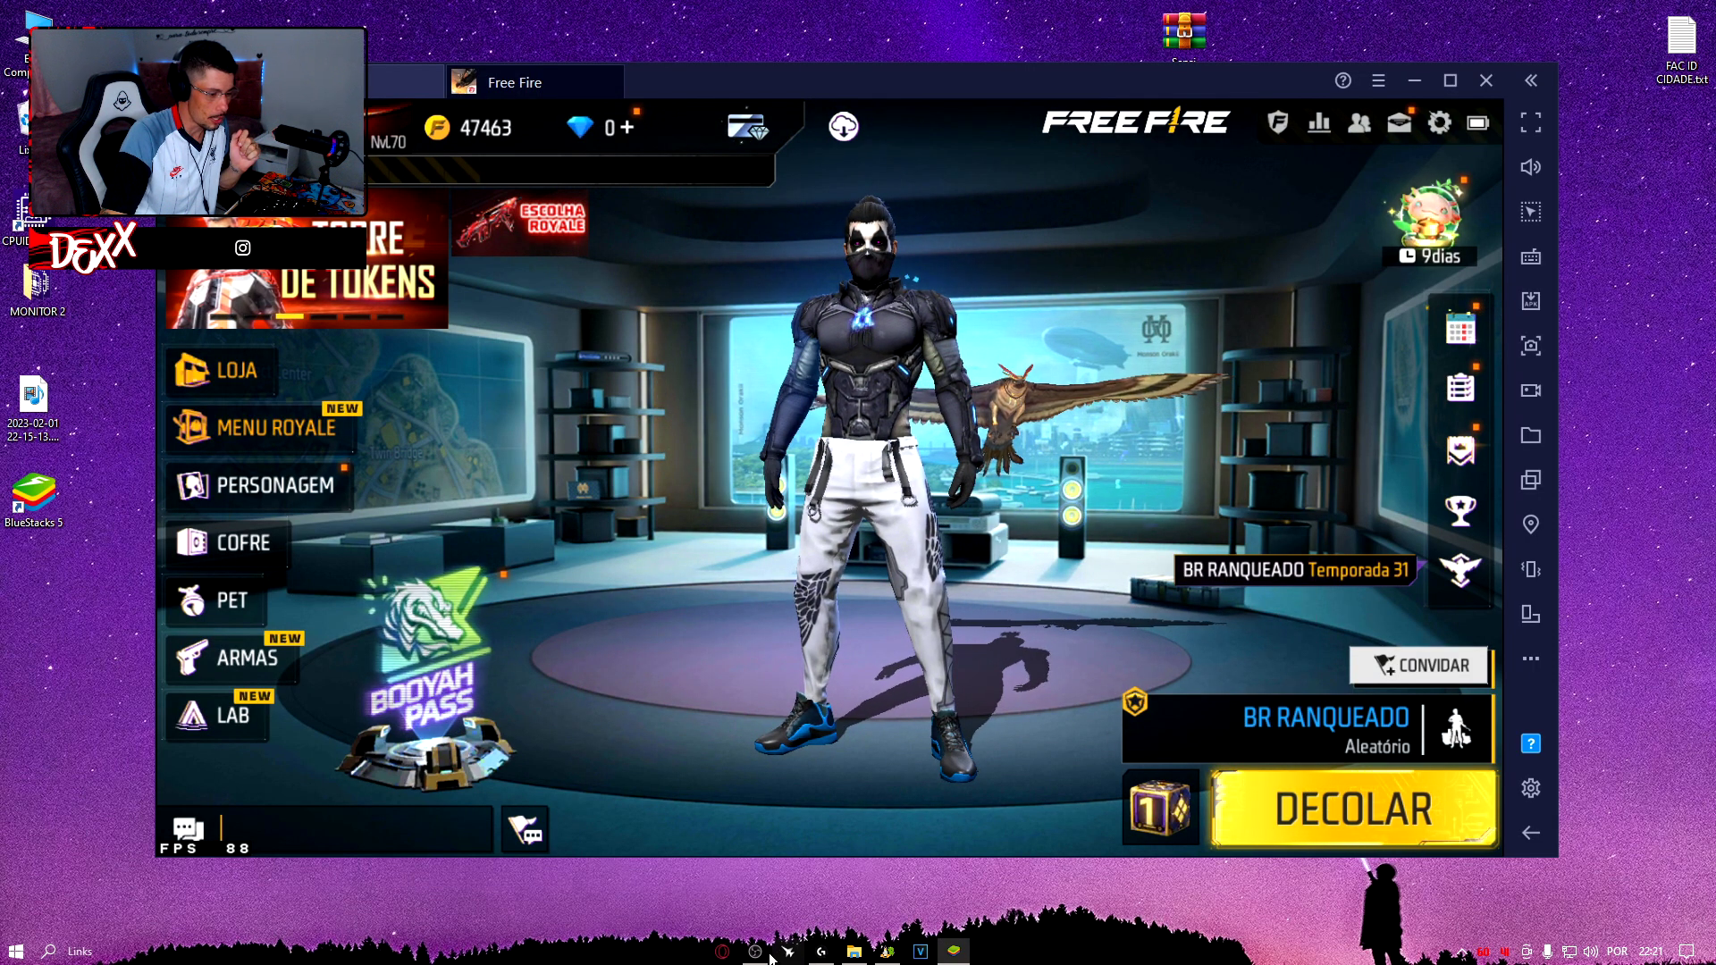
click(1414, 80)
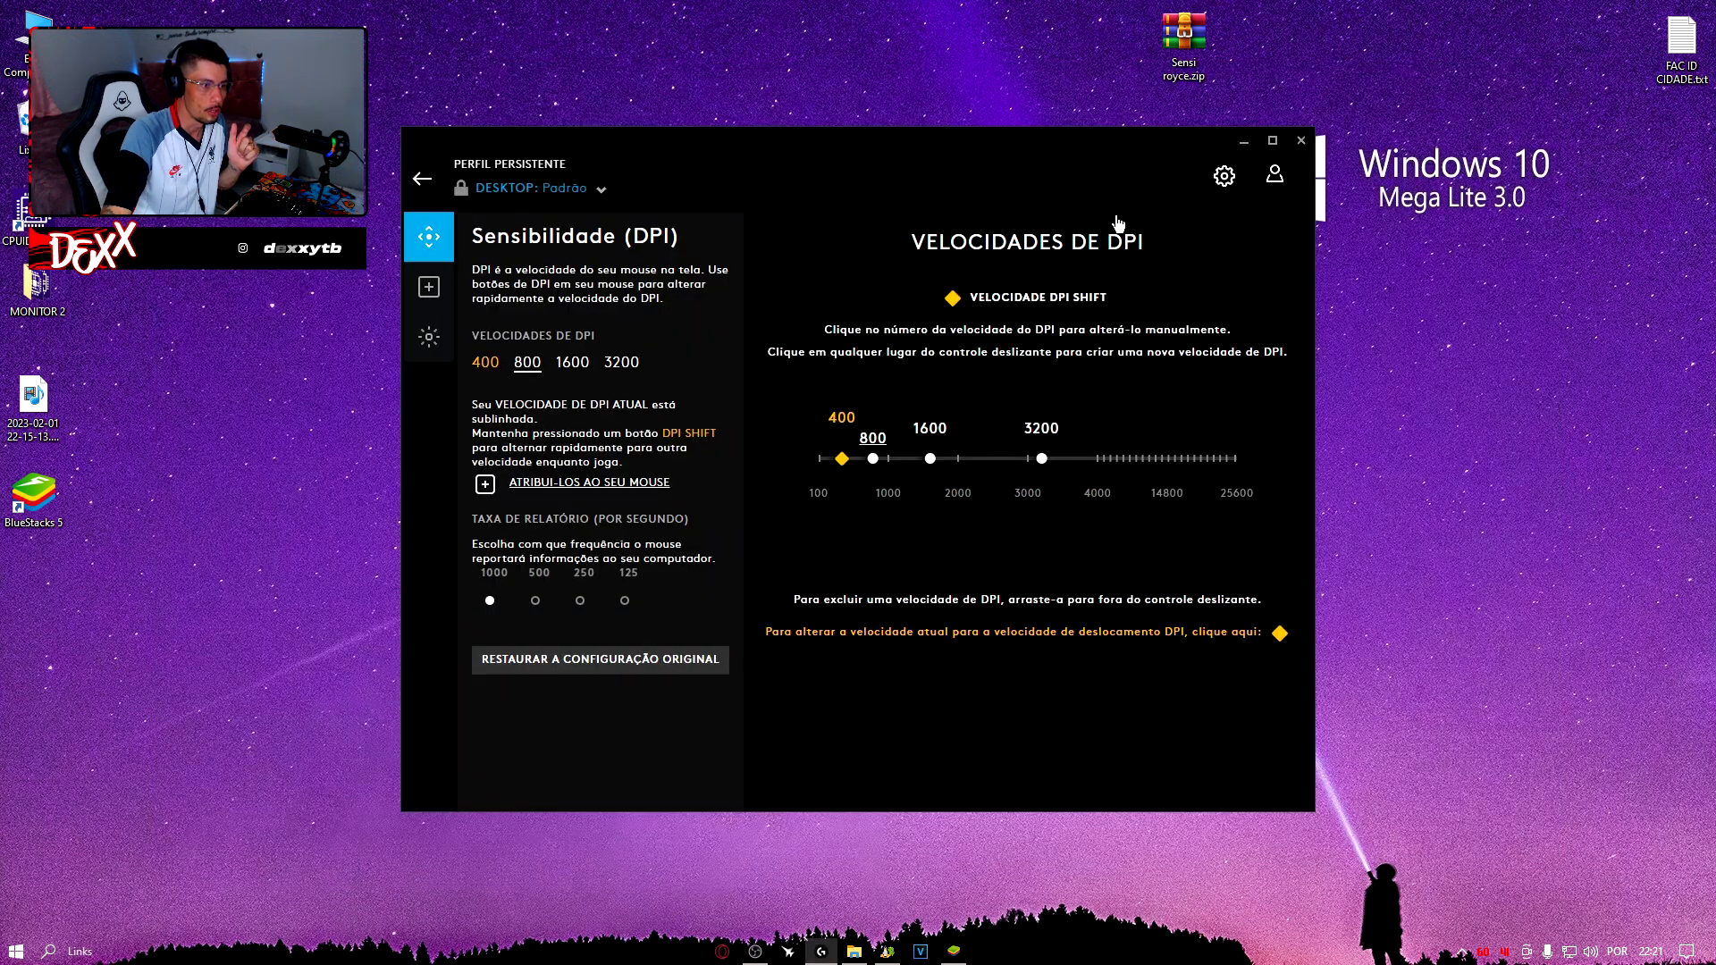
click(1240, 145)
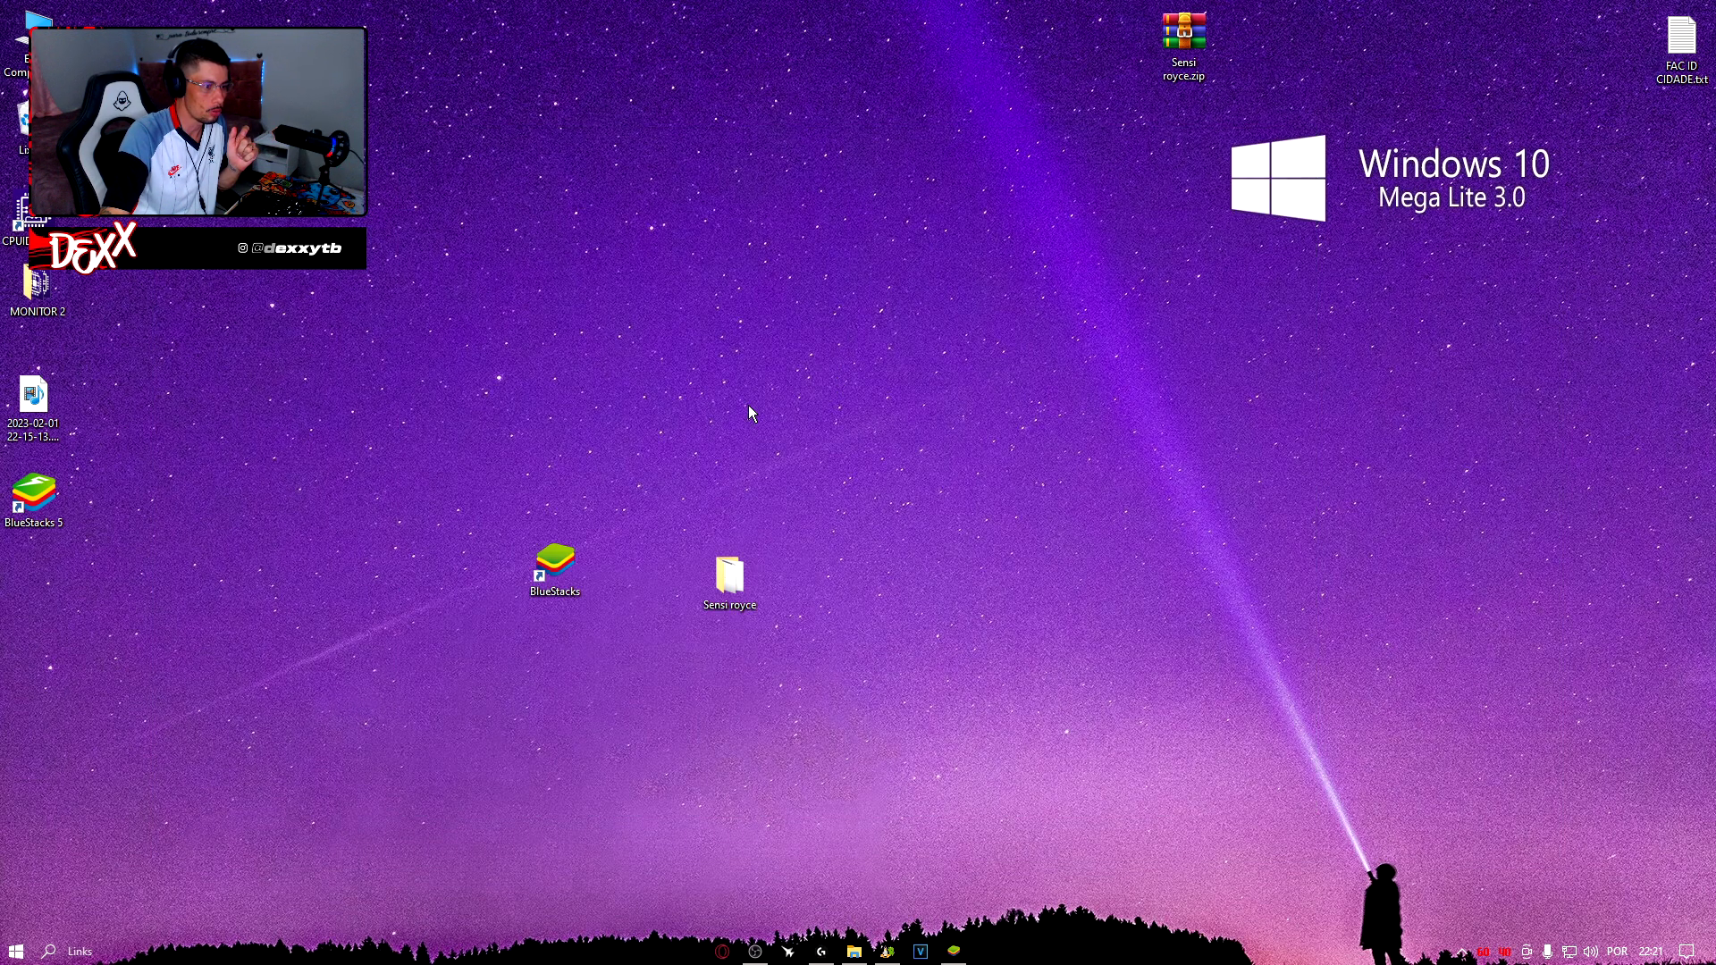
Step: Recheck the Mouse key registry reference image in the Sensi royce folder and close both the image and the folder
double_click(726, 561)
double_click(1314, 456)
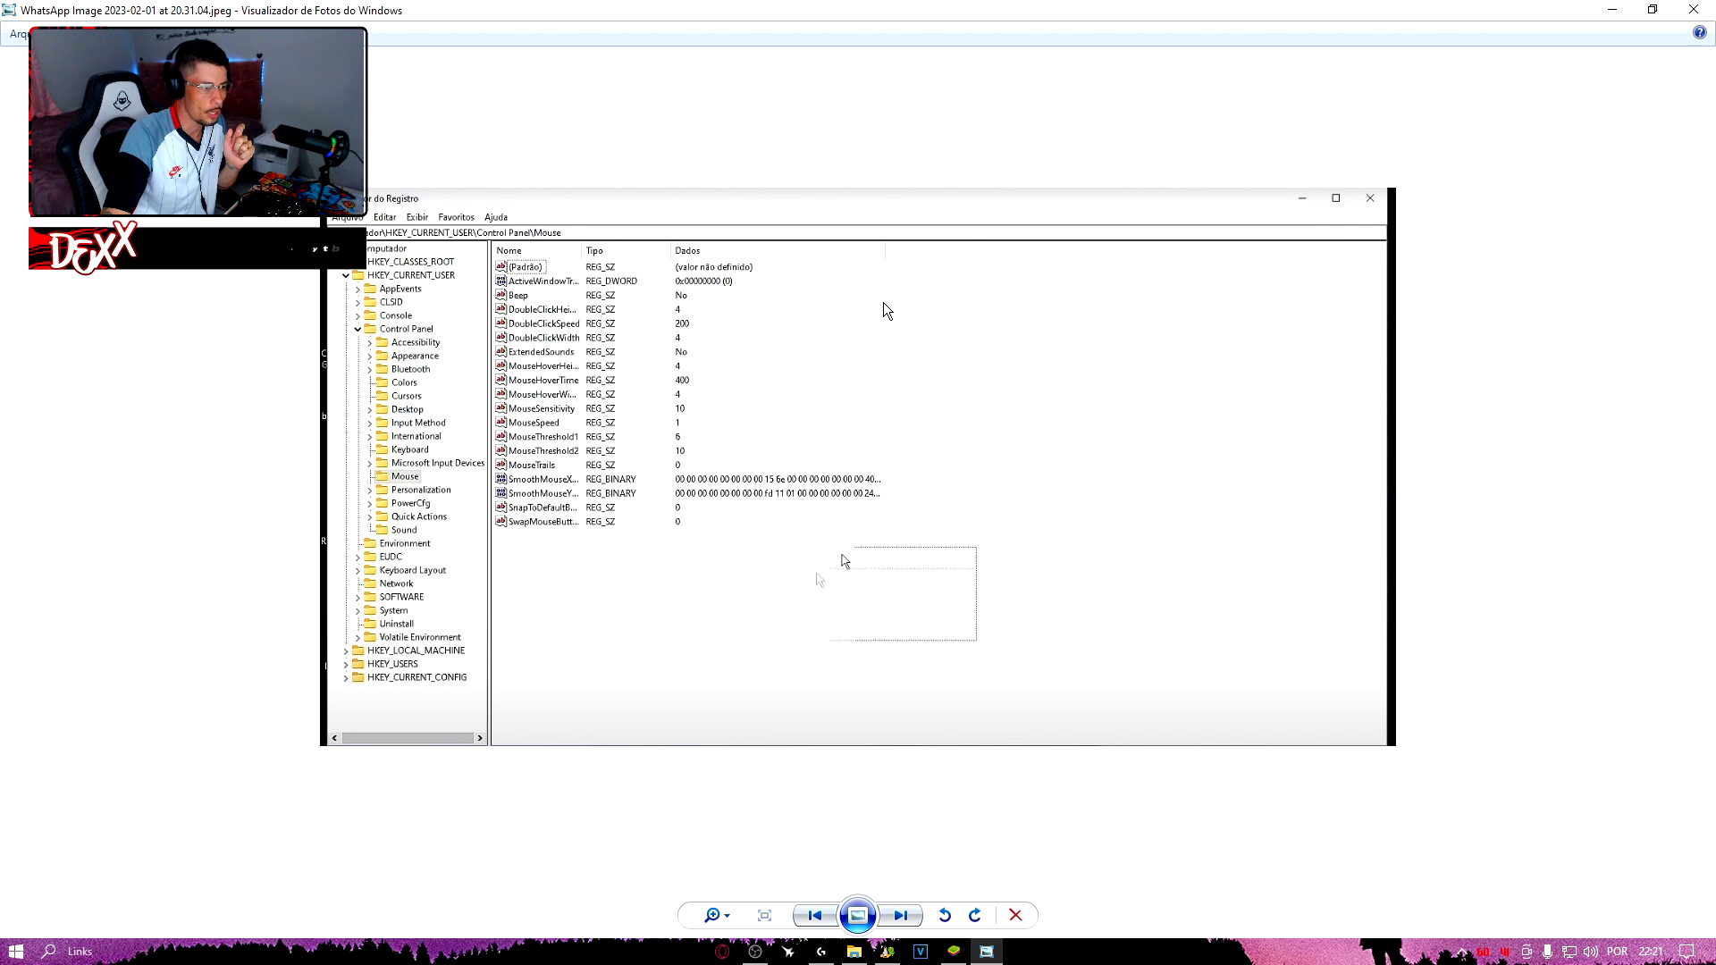
key(alt+F4)
click(1474, 341)
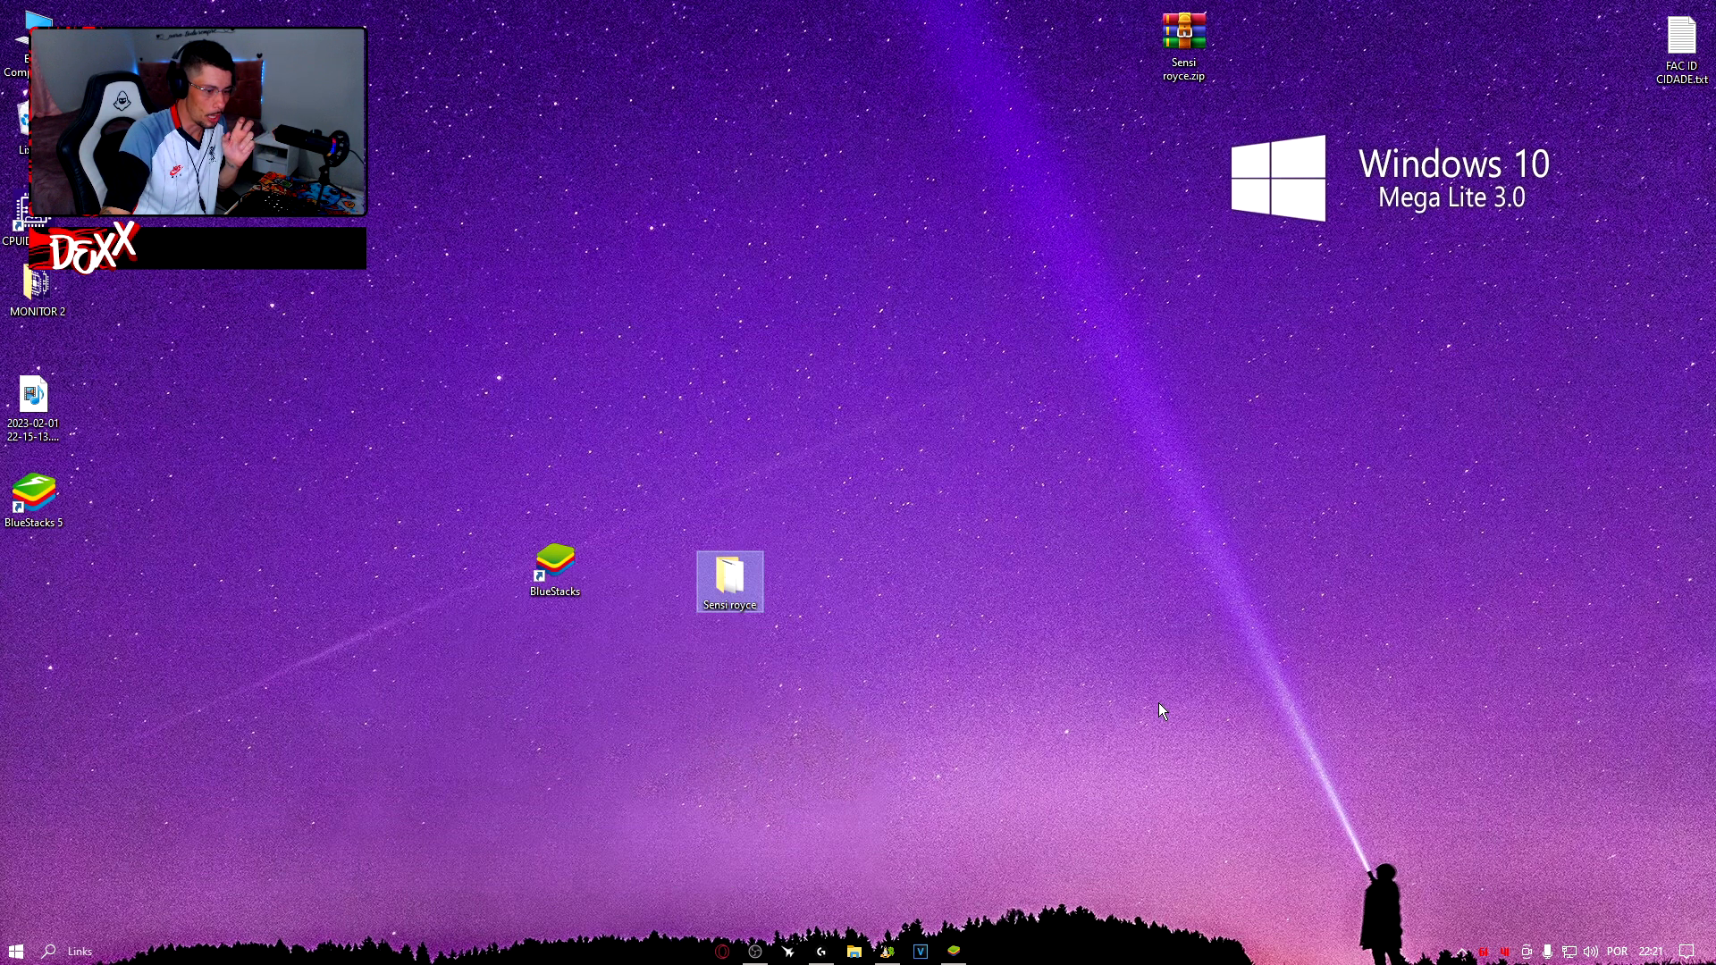
Step: Switch back to BlueStacks, set the Free Fire game mode to Treinamento, and start the match
click(956, 949)
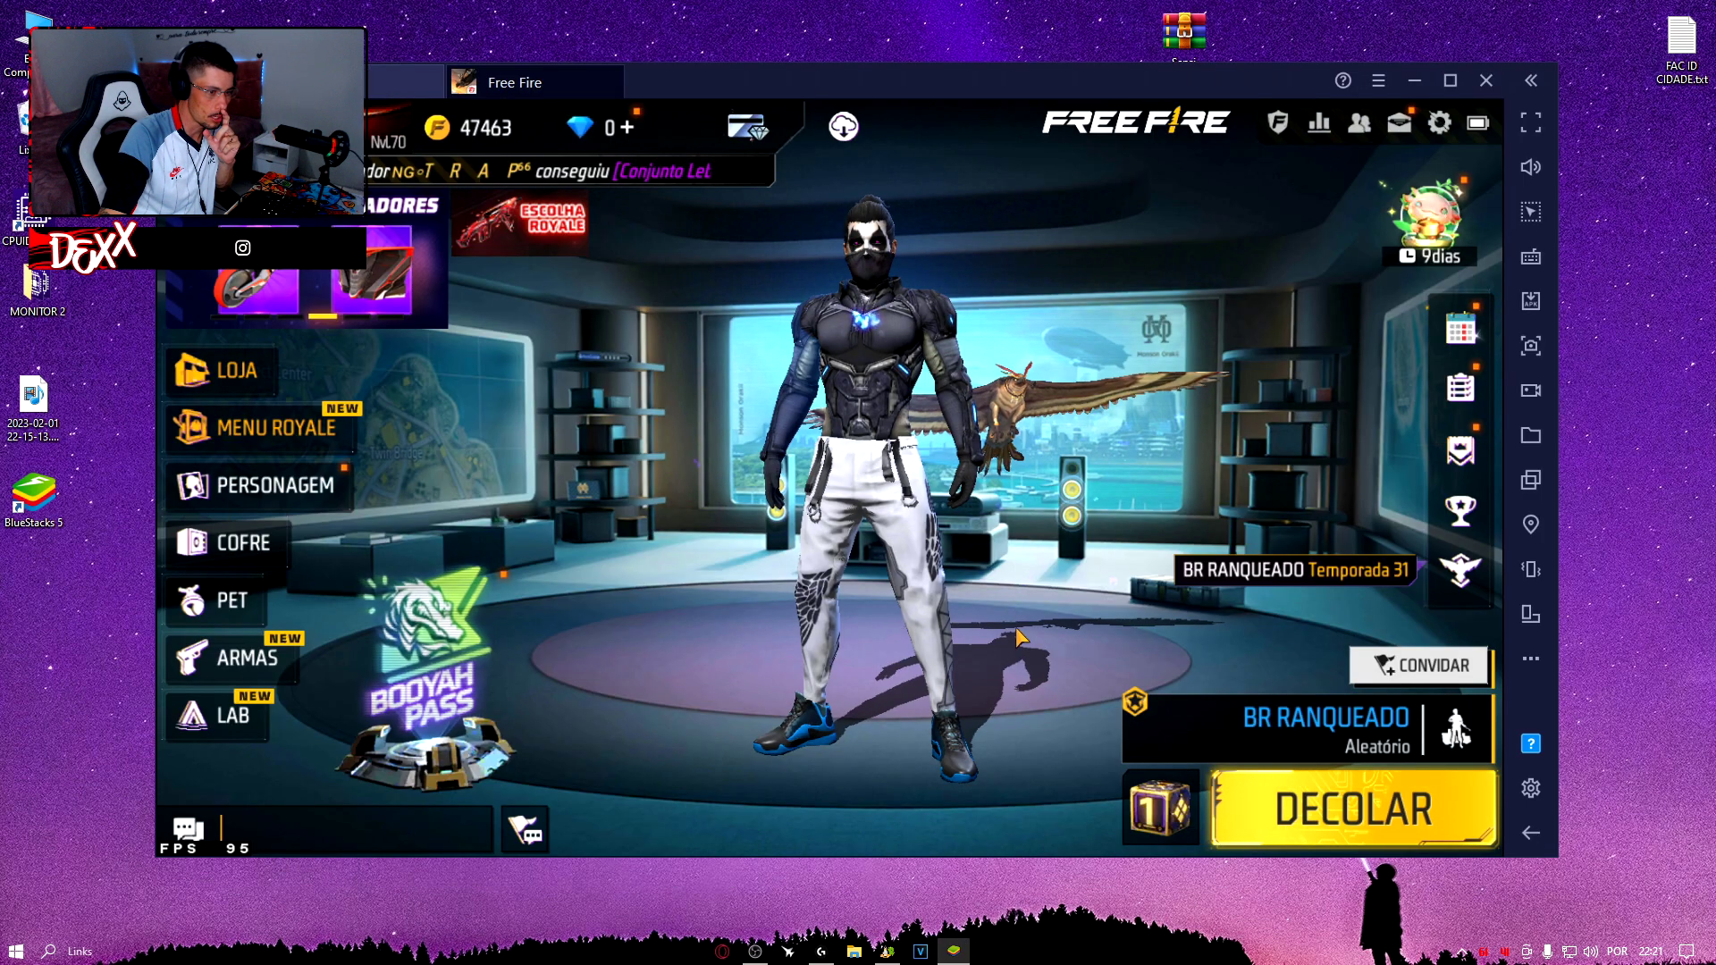
click(1322, 732)
click(1239, 761)
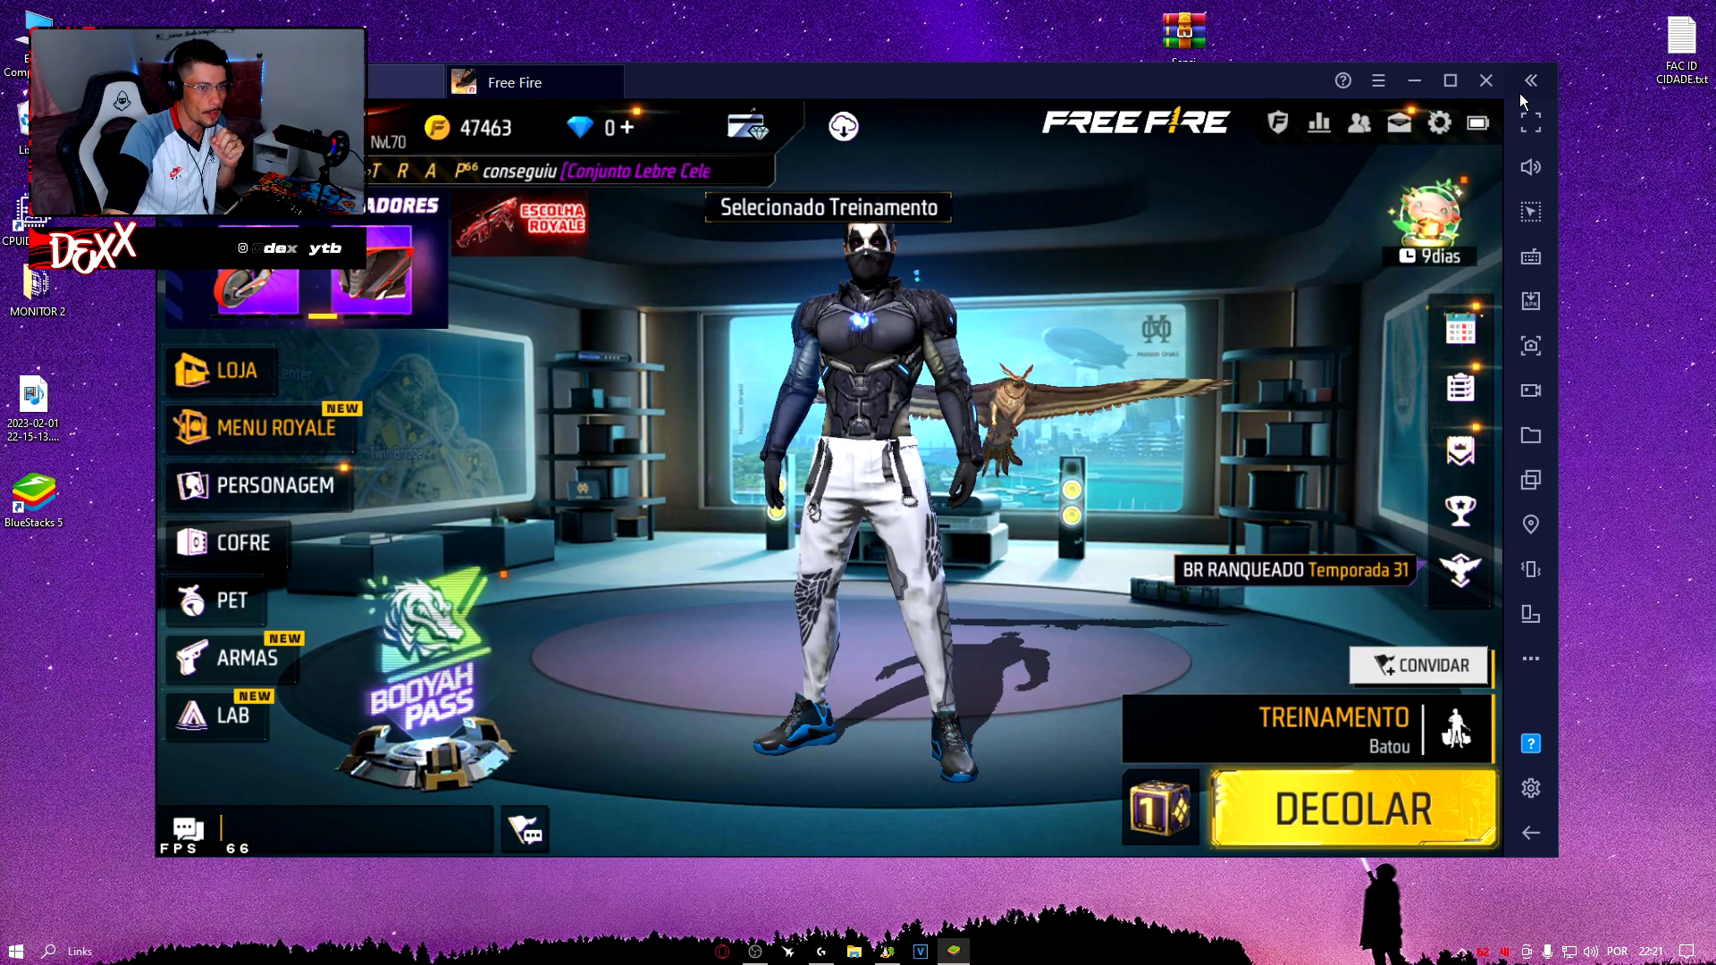
click(1338, 787)
Step: Check the DPI speeds in the mouse software, and hide the ÁREA DE TRABALHO source in OBS to show the emulator
click(821, 951)
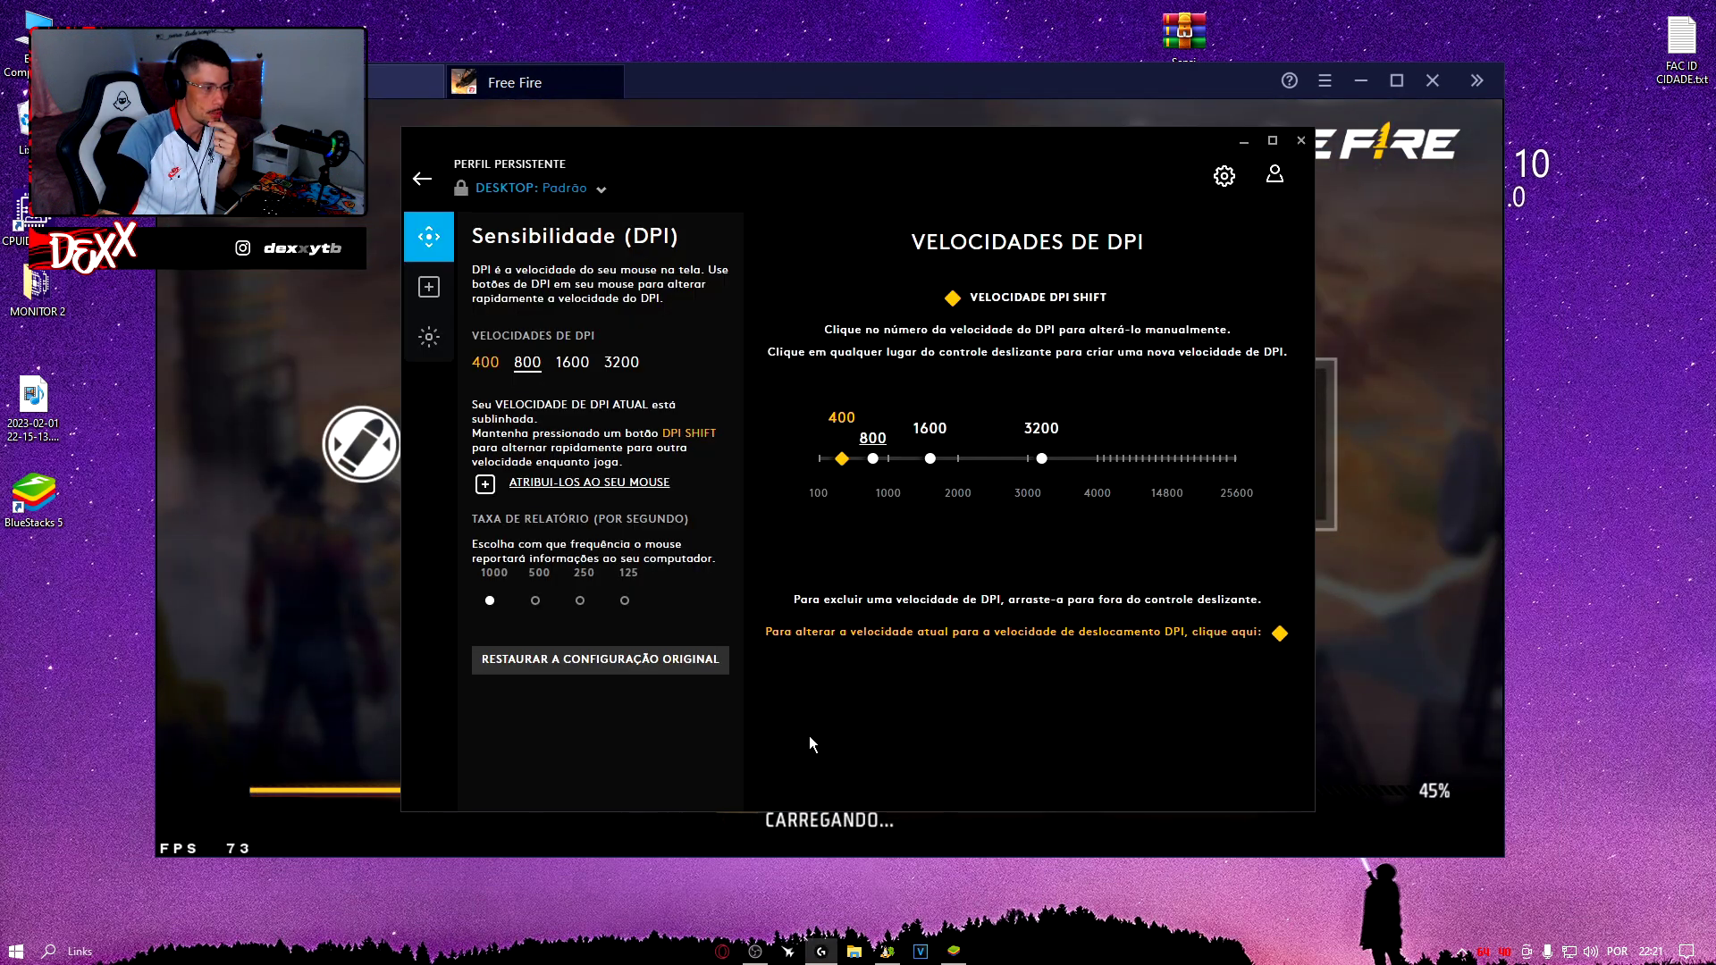
click(822, 951)
click(758, 951)
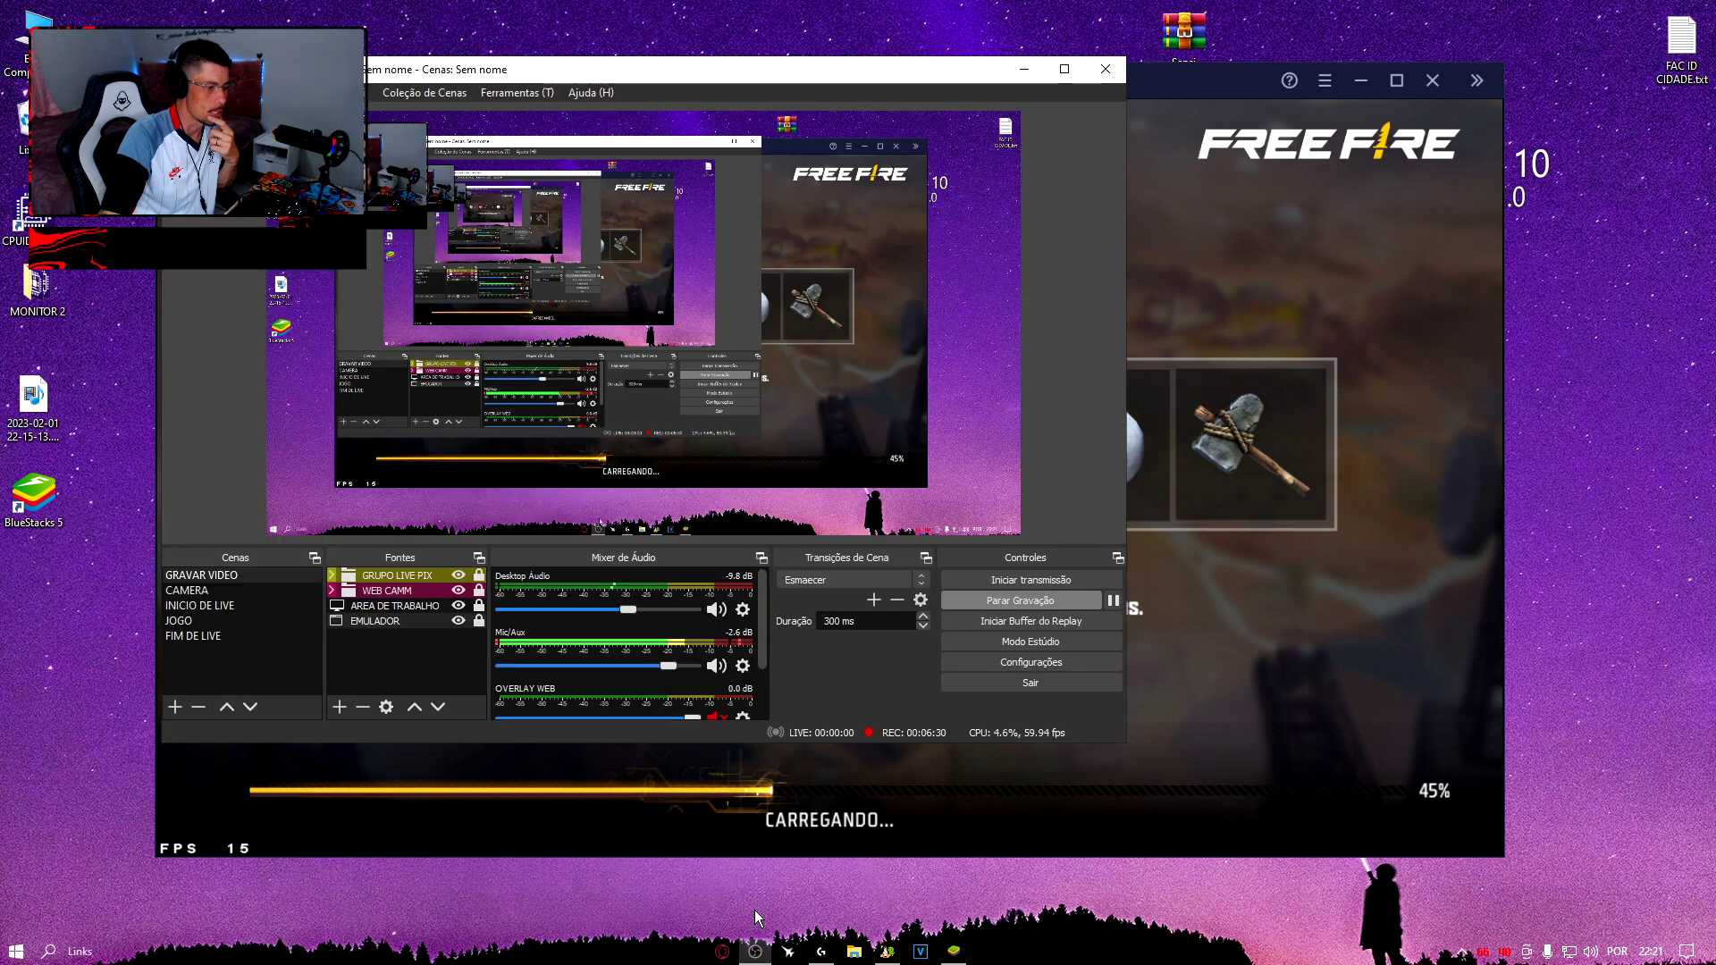
click(459, 607)
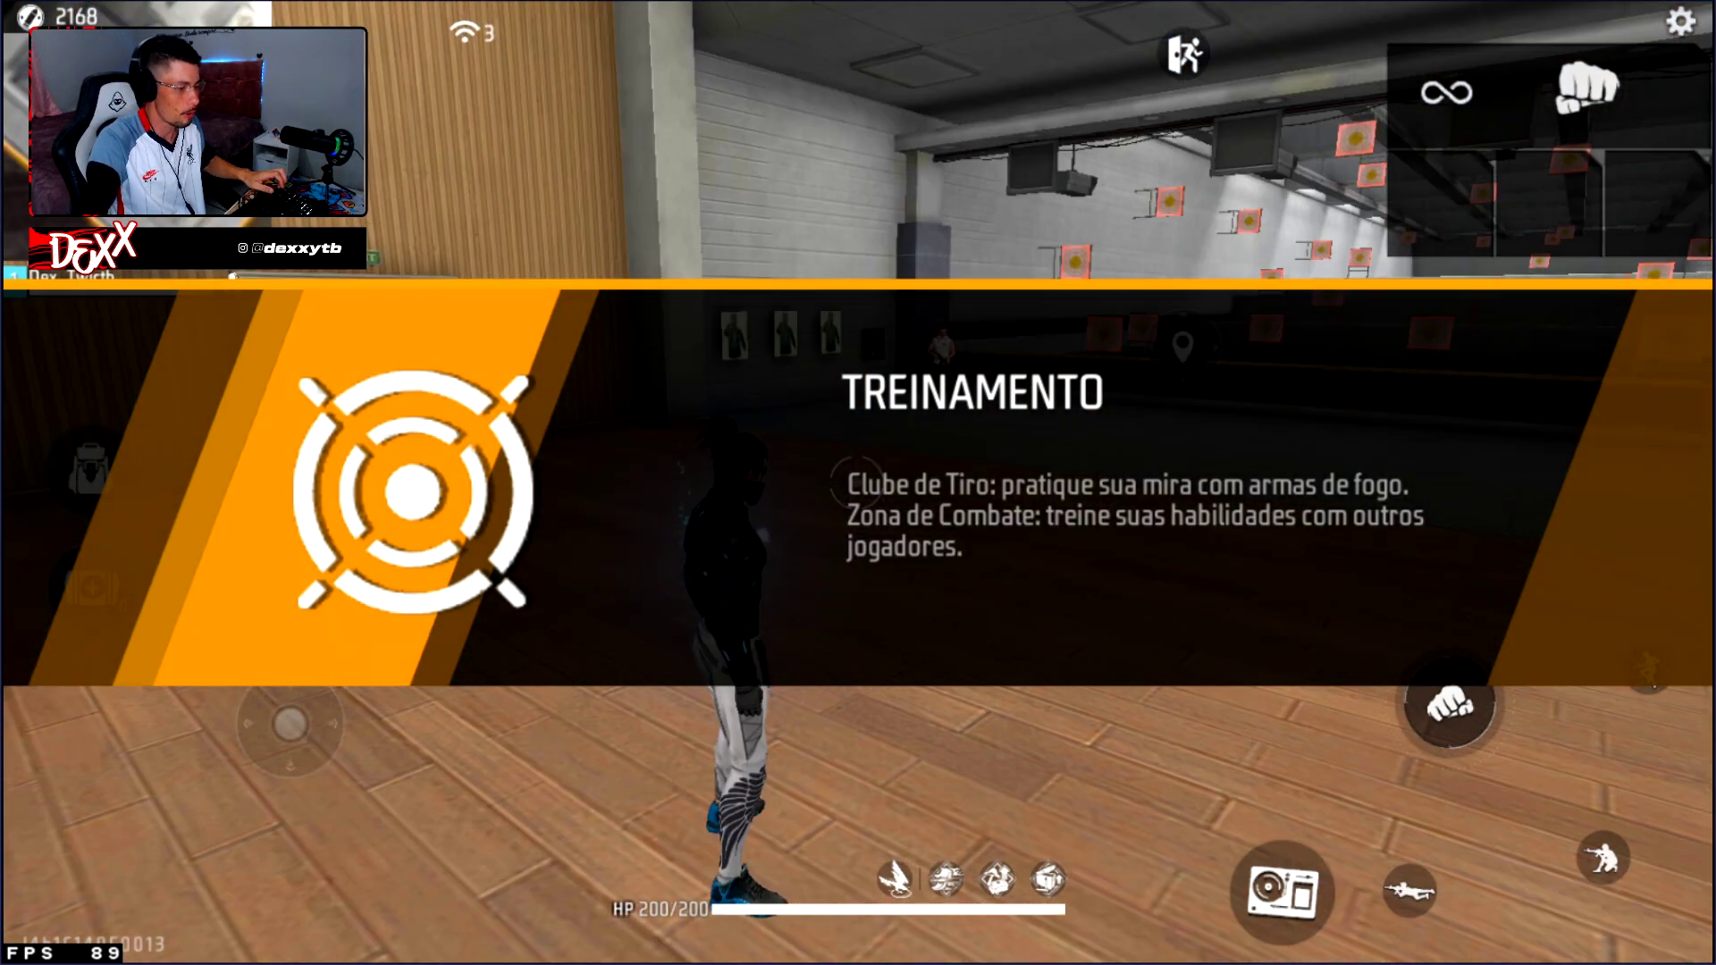
Step: Run and jump around the Clube de Tiro to try out the movement and camera sensitivity
key(w)
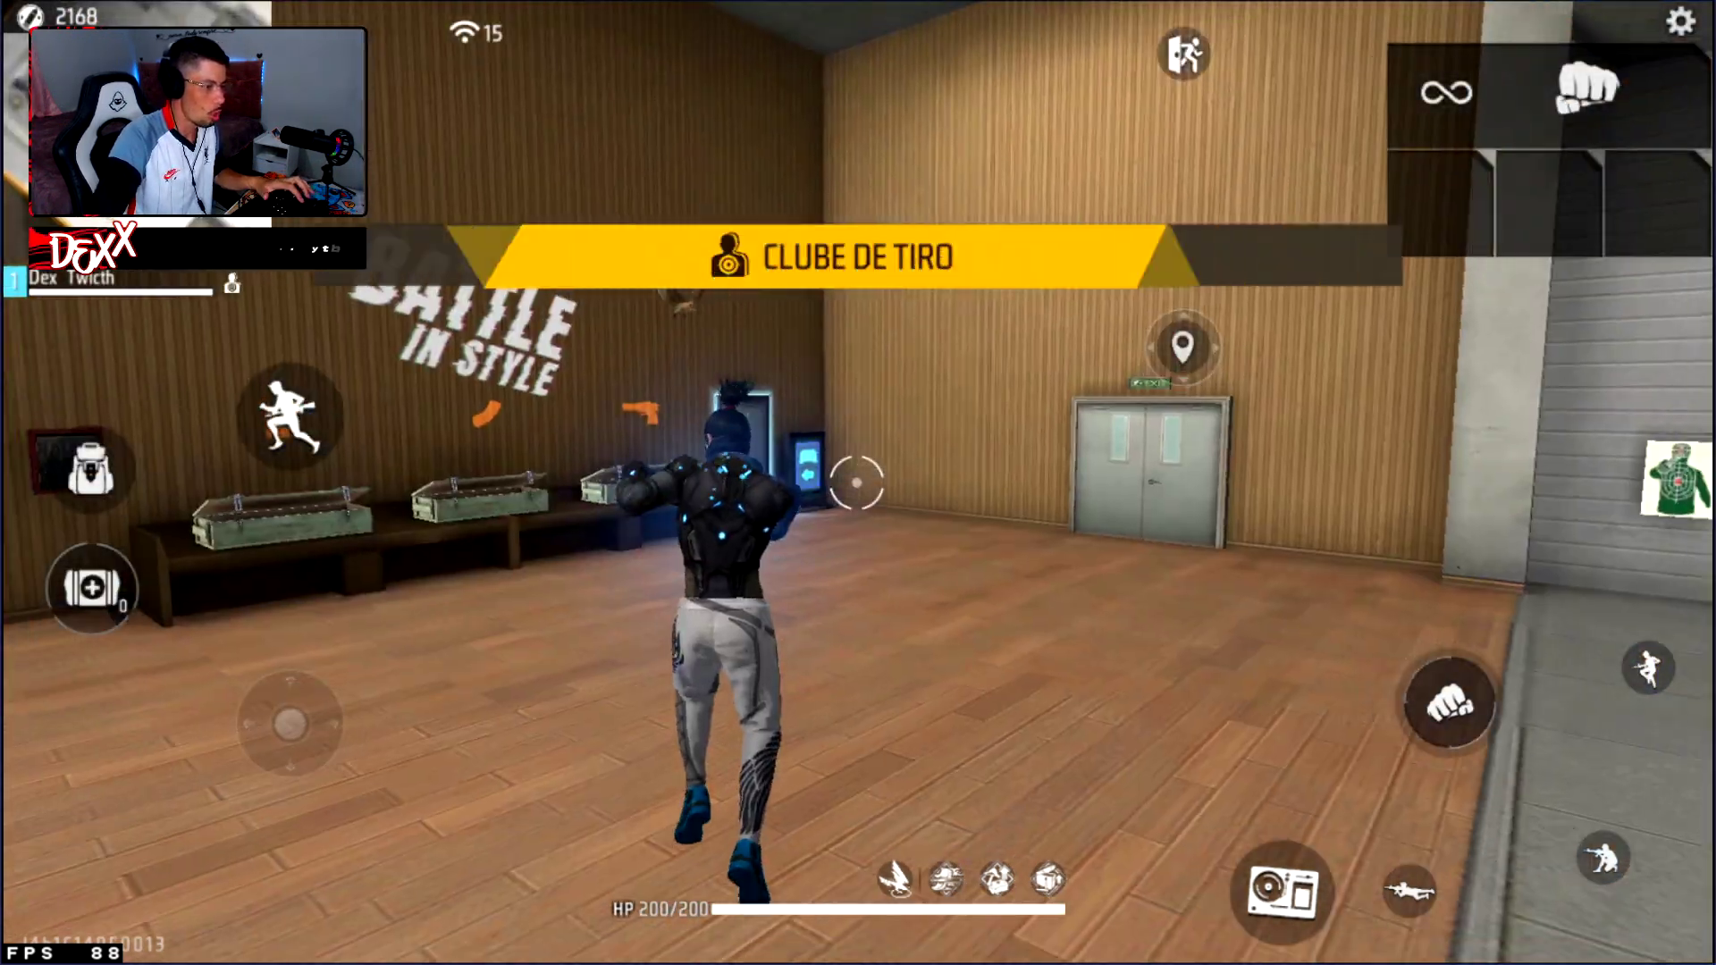
key(s)
key(w)
key(space)
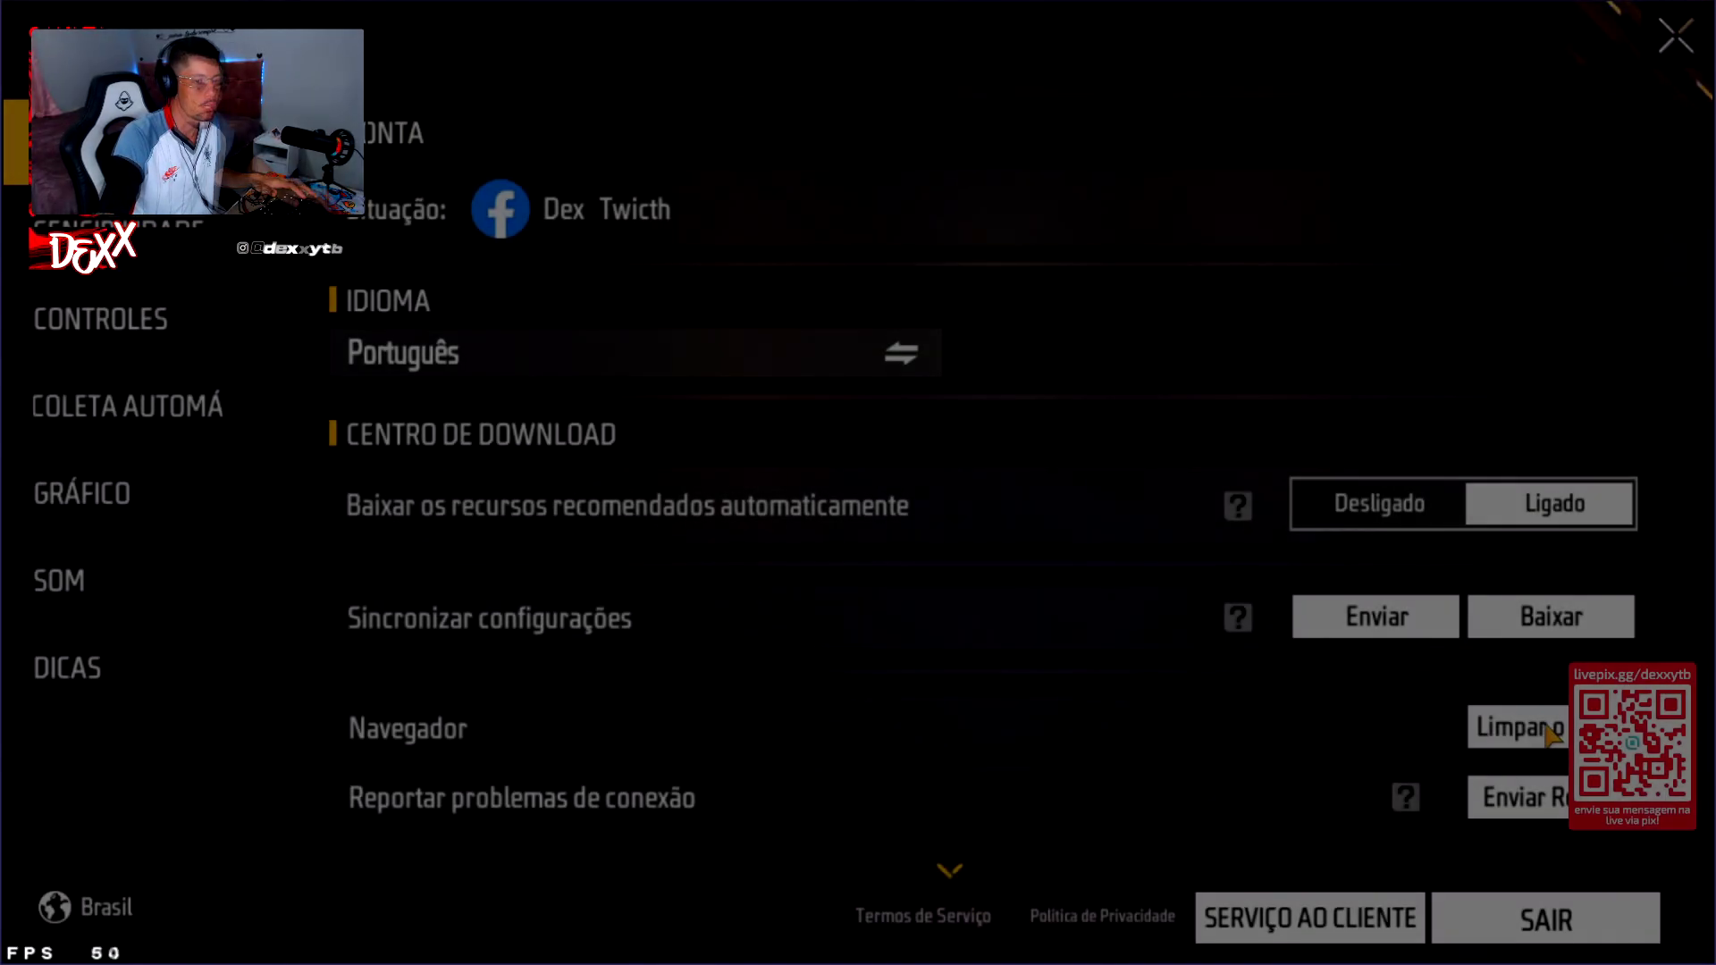
Step: Clear the in-game browser (Navegador) cache, confirm the cleanup, and close the Free Fire settings
click(1510, 720)
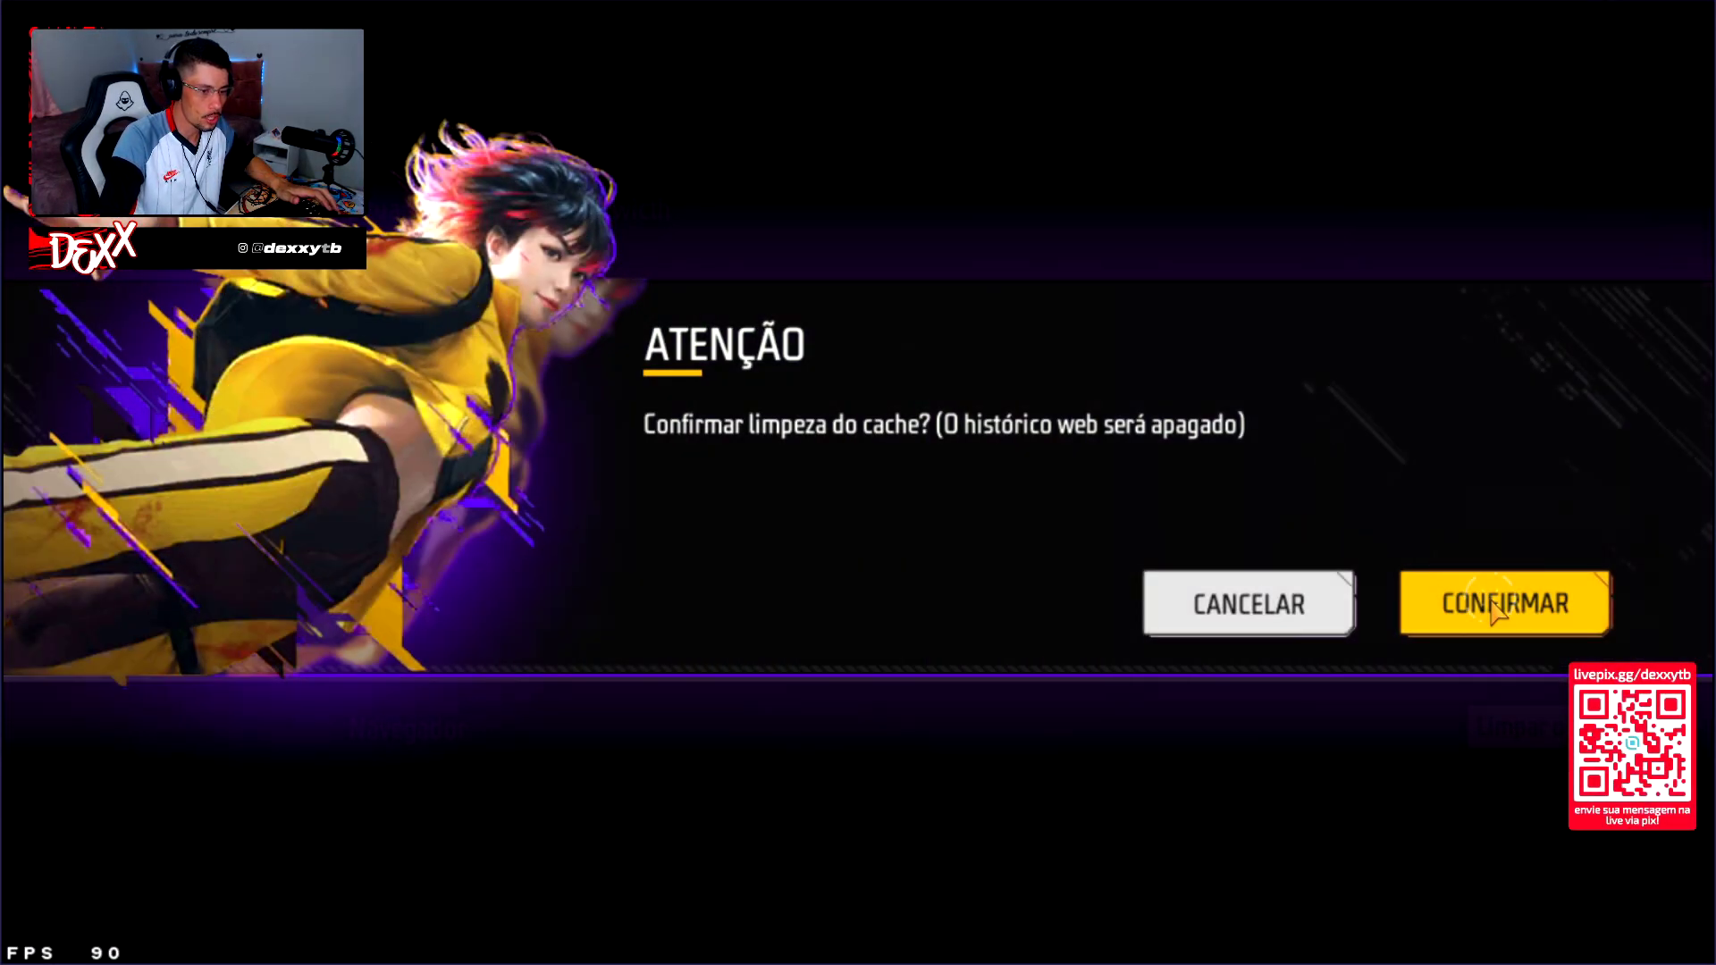
click(1494, 611)
click(1682, 34)
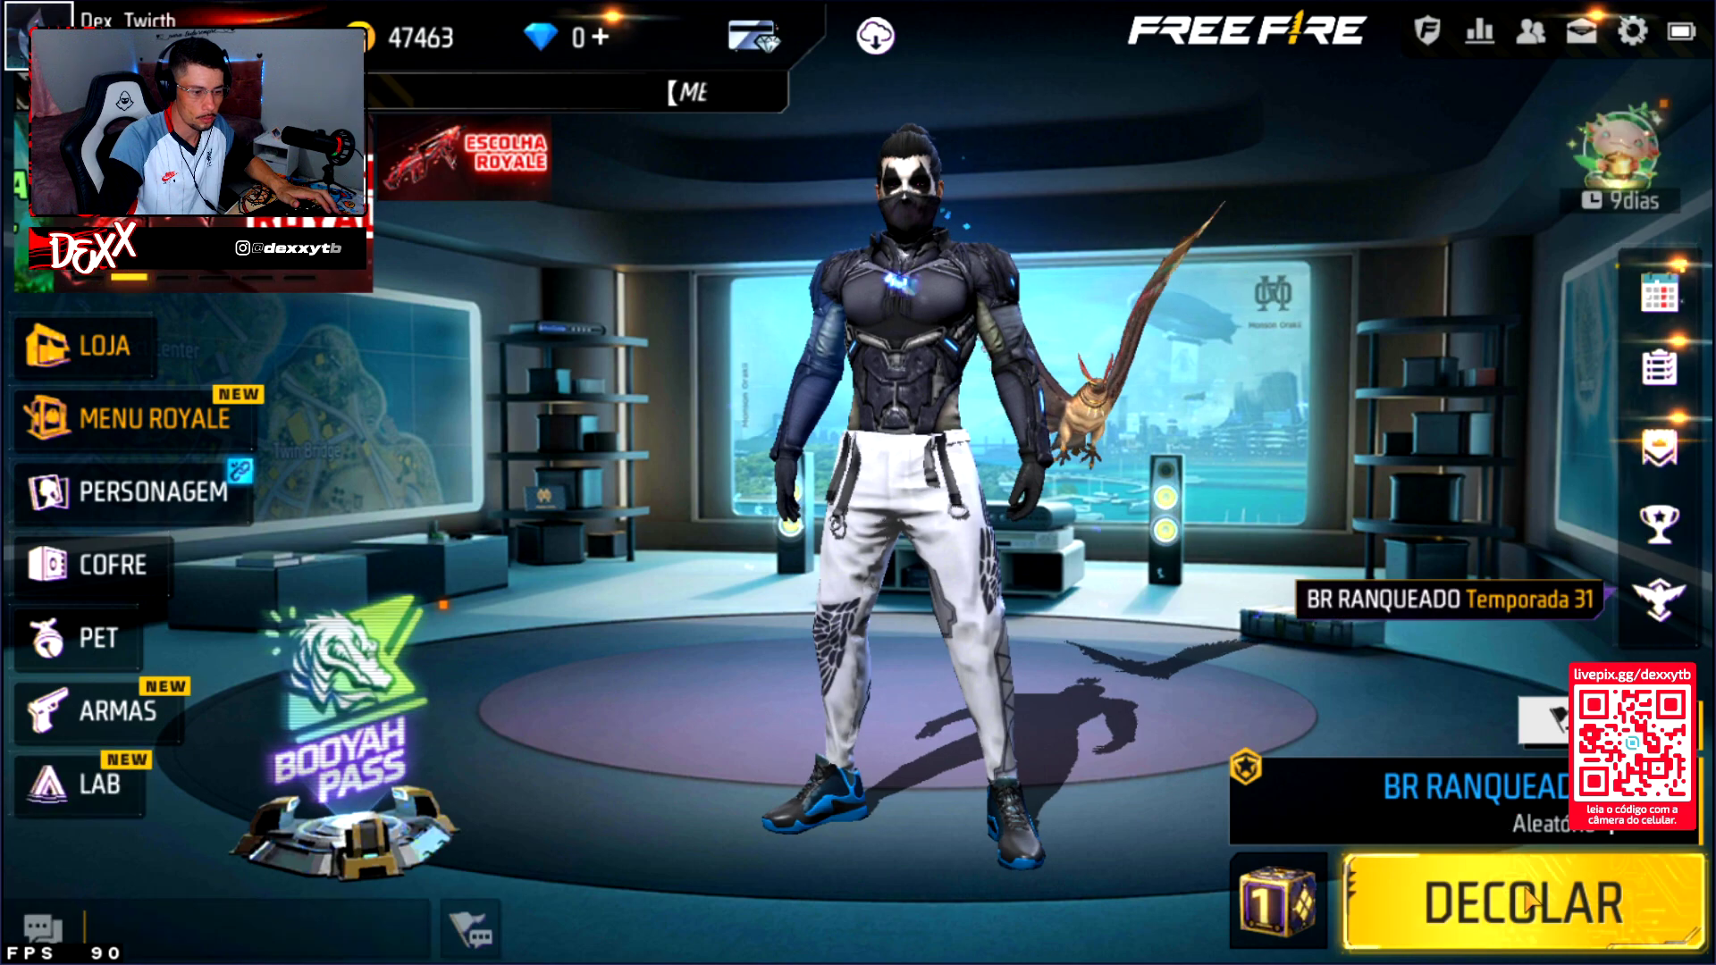
Step: Start another Treinamento match and toggle the emulator's mouse aim mode inside the Clube de Tiro
click(1461, 791)
click(1291, 856)
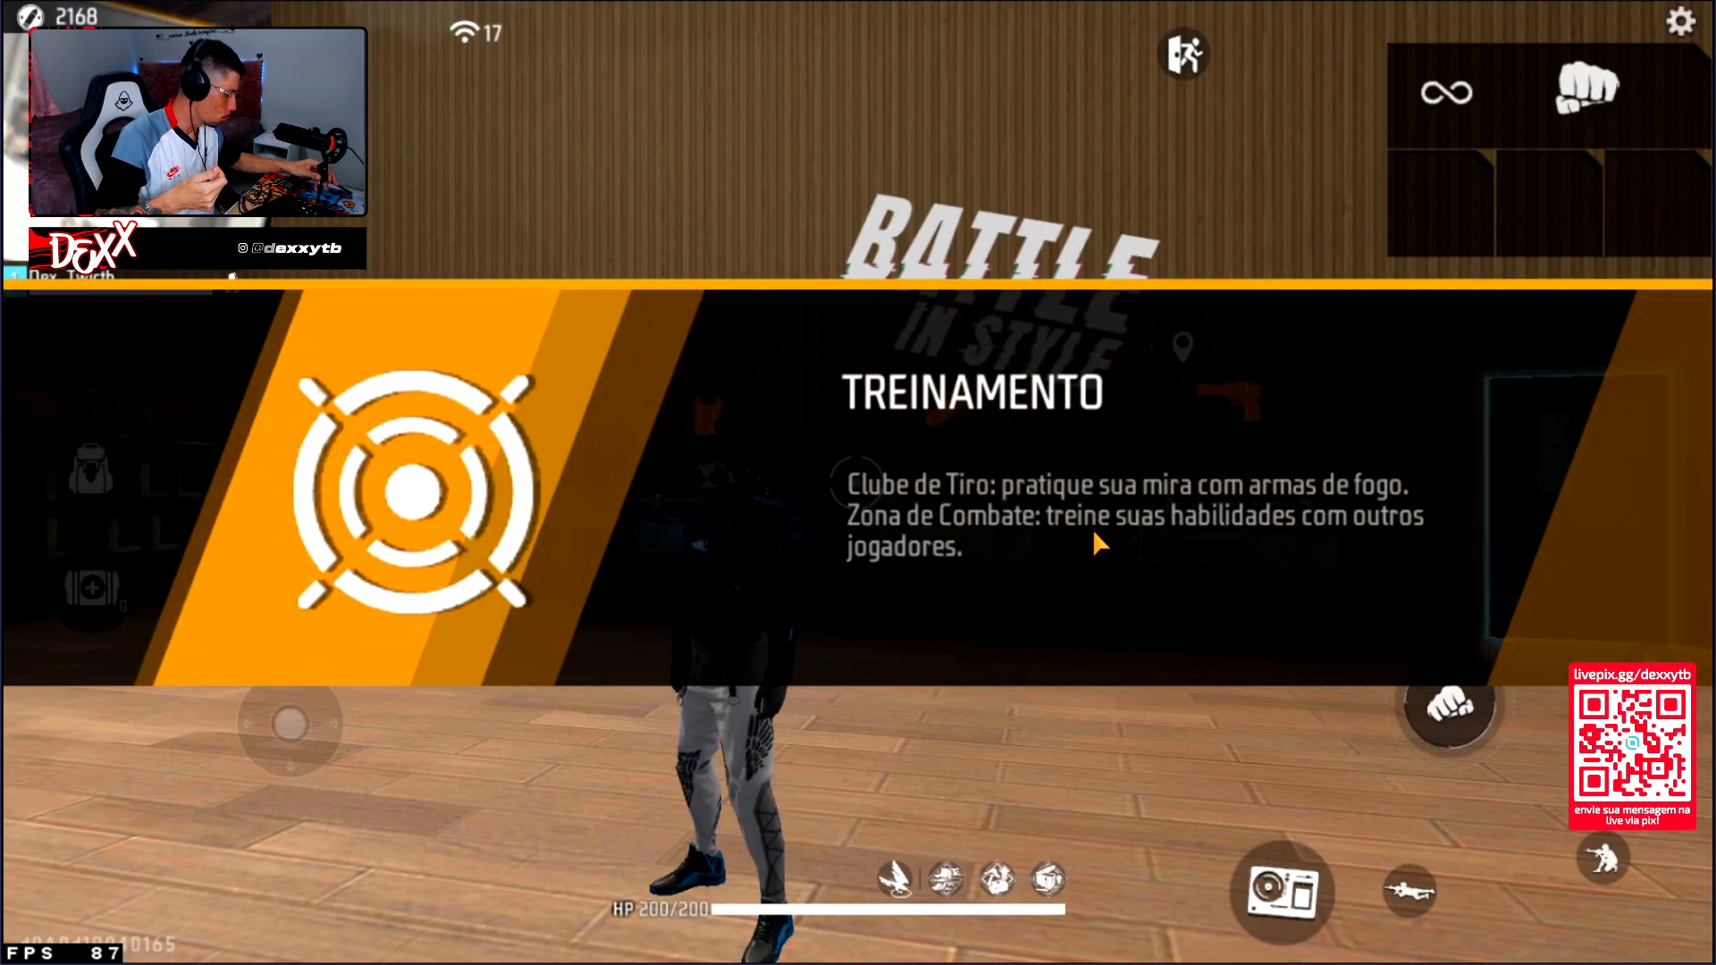
key(F1)
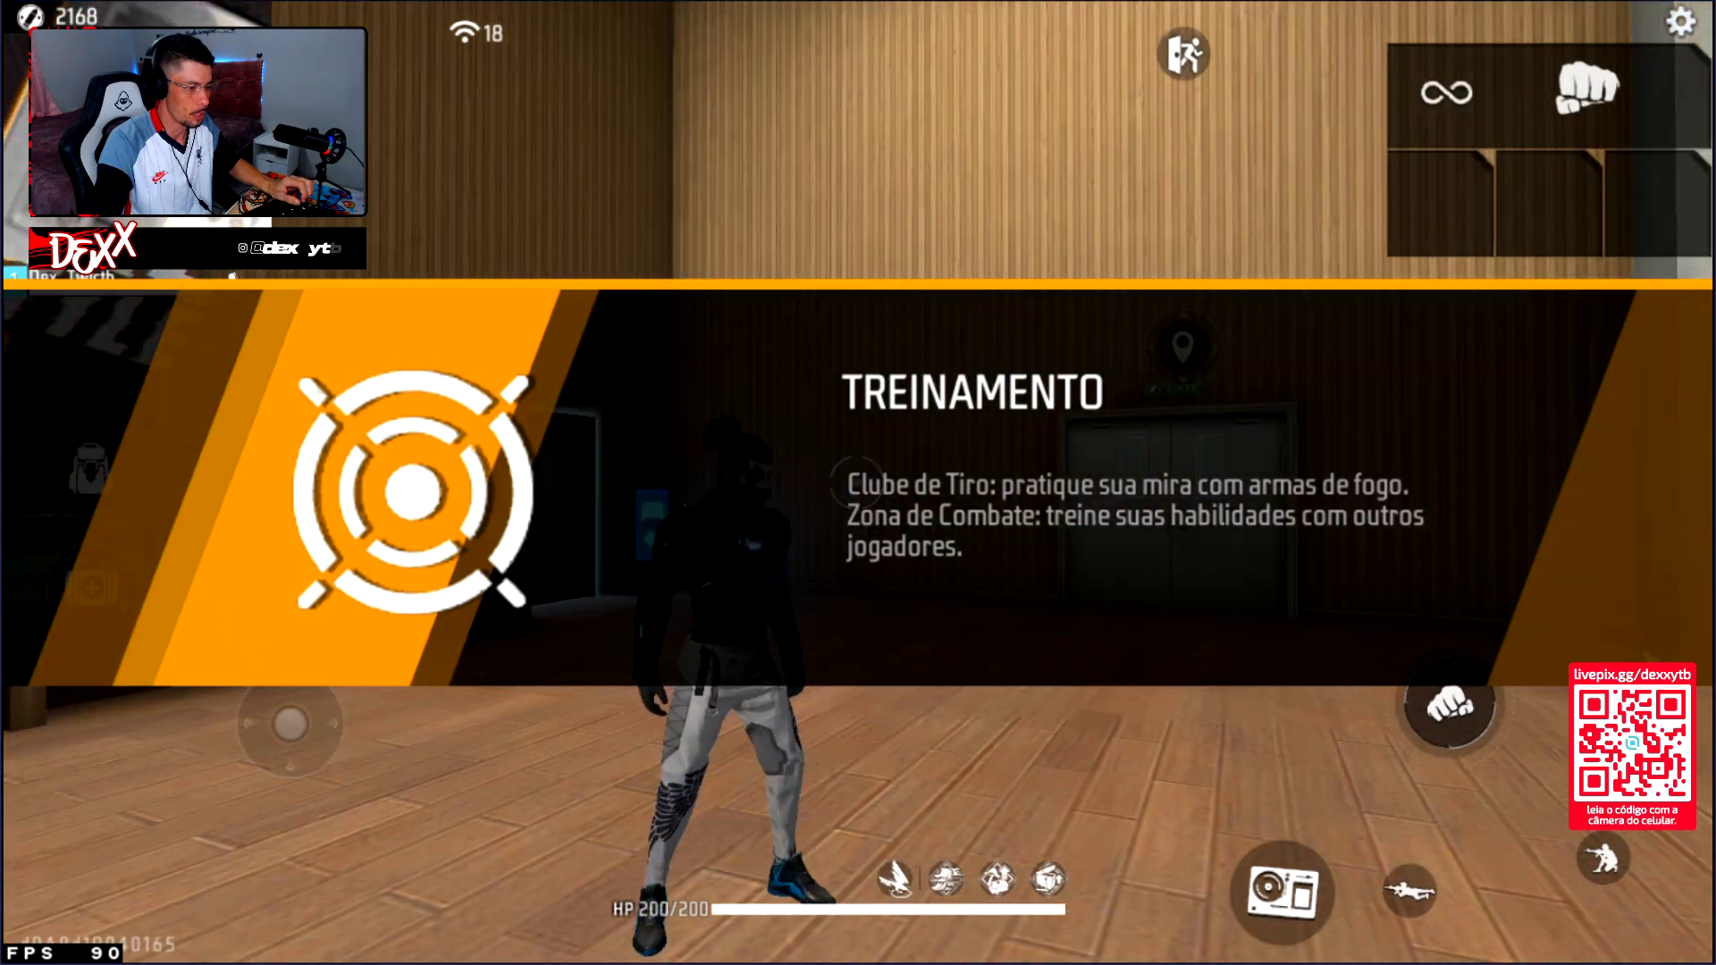
key(F1)
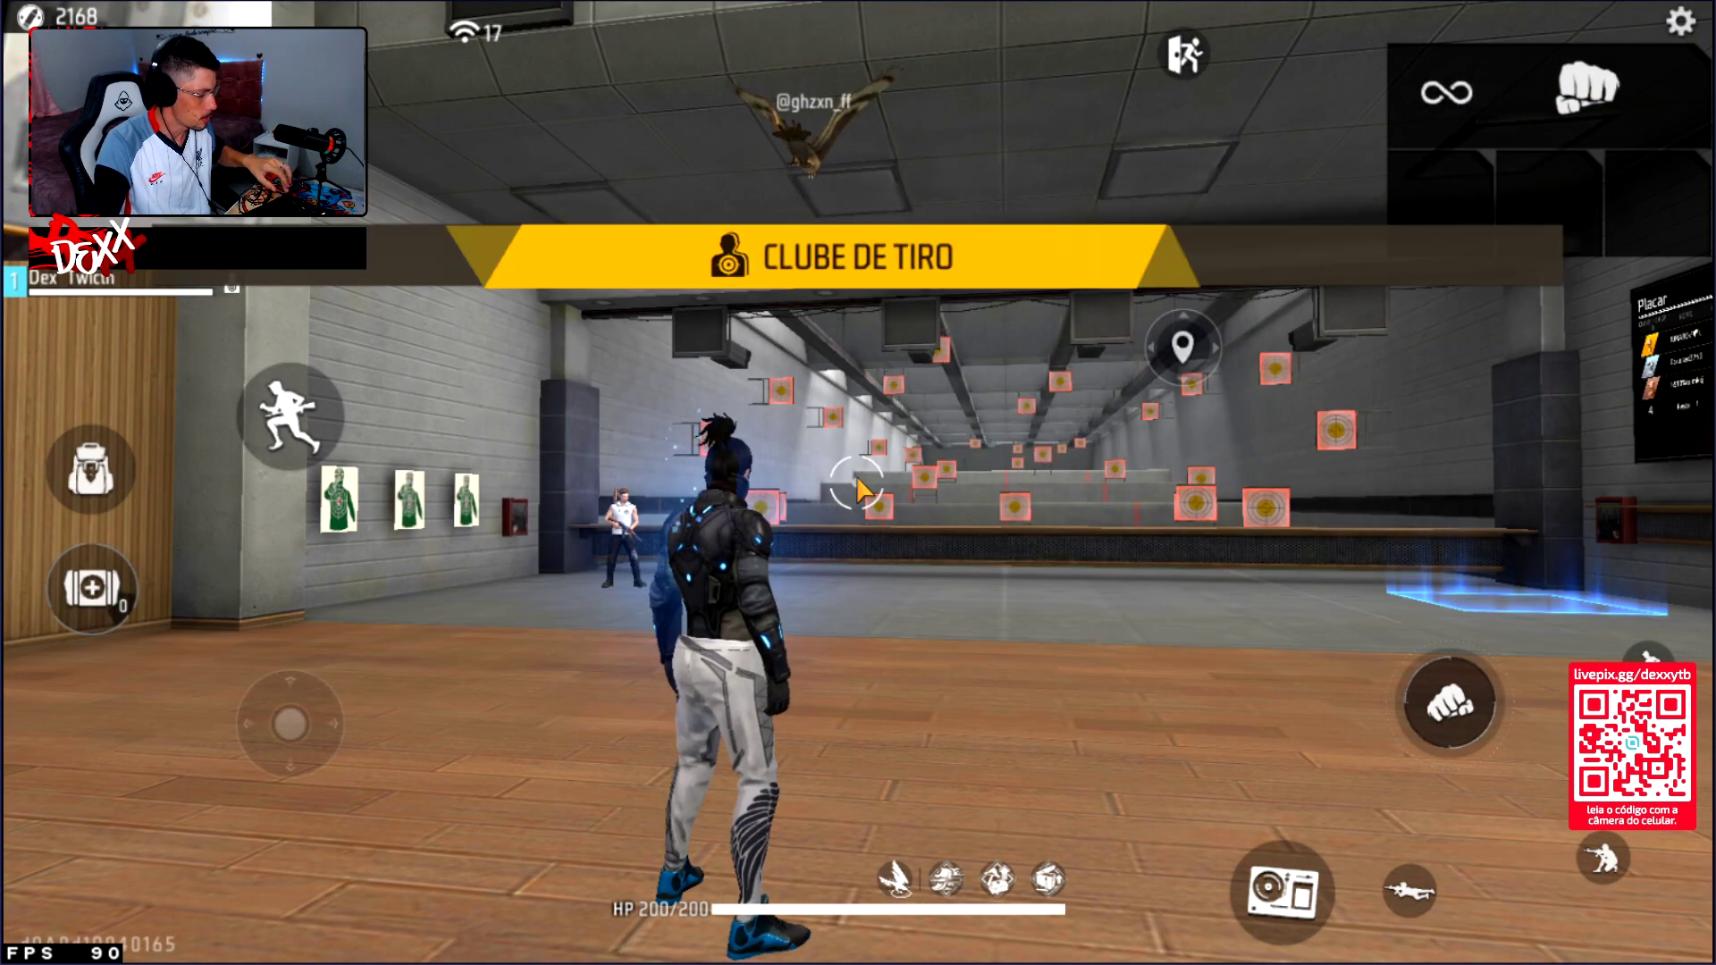
key(F1)
Step: Run across the Clube de Tiro to the weapon crates and open the ARMAS selection
key(w)
key(shift)
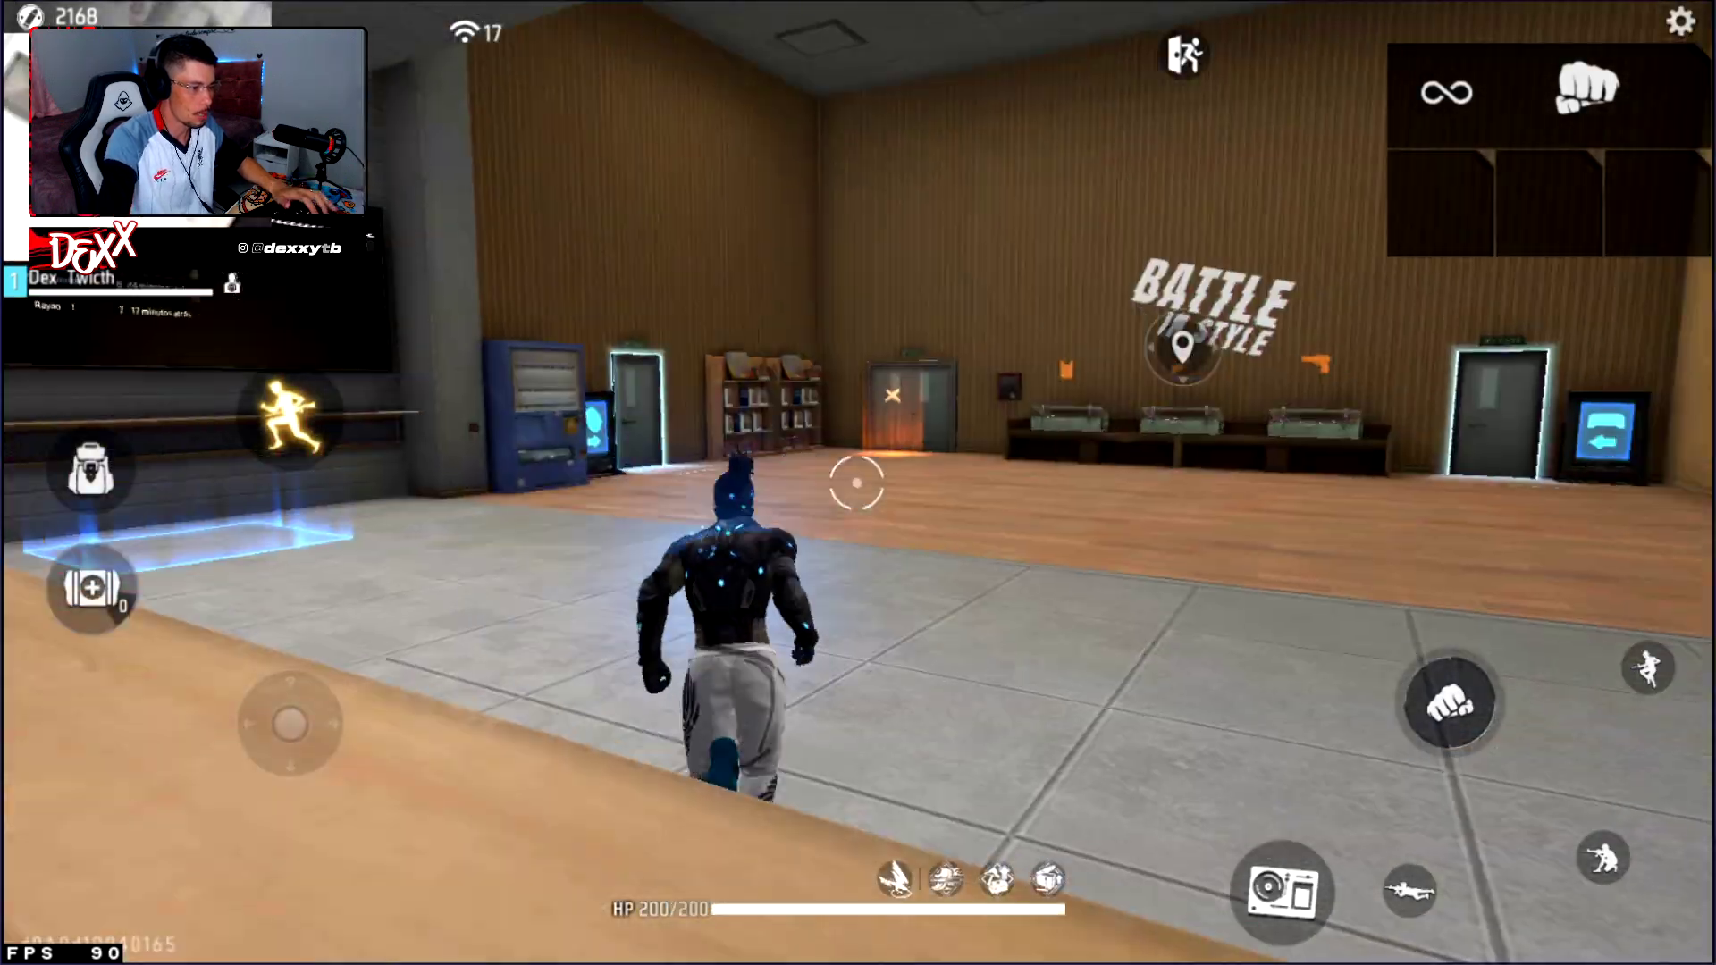
key(space)
key(space)
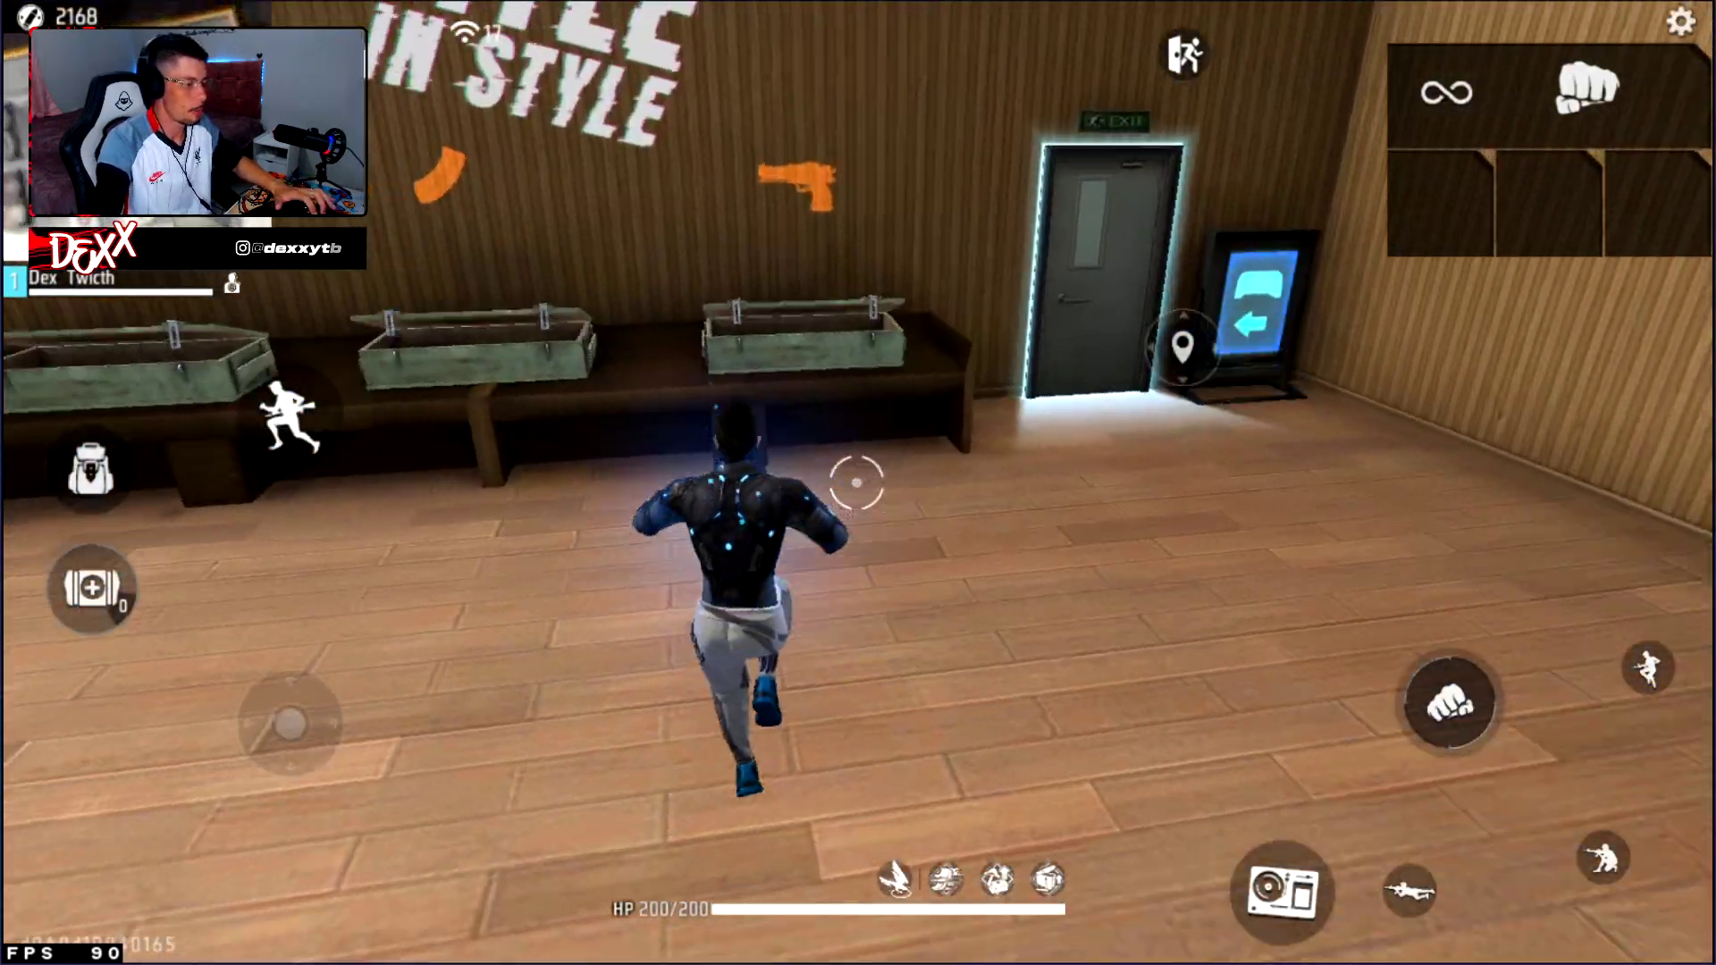
key(w)
key(F1)
key(d)
click(1202, 493)
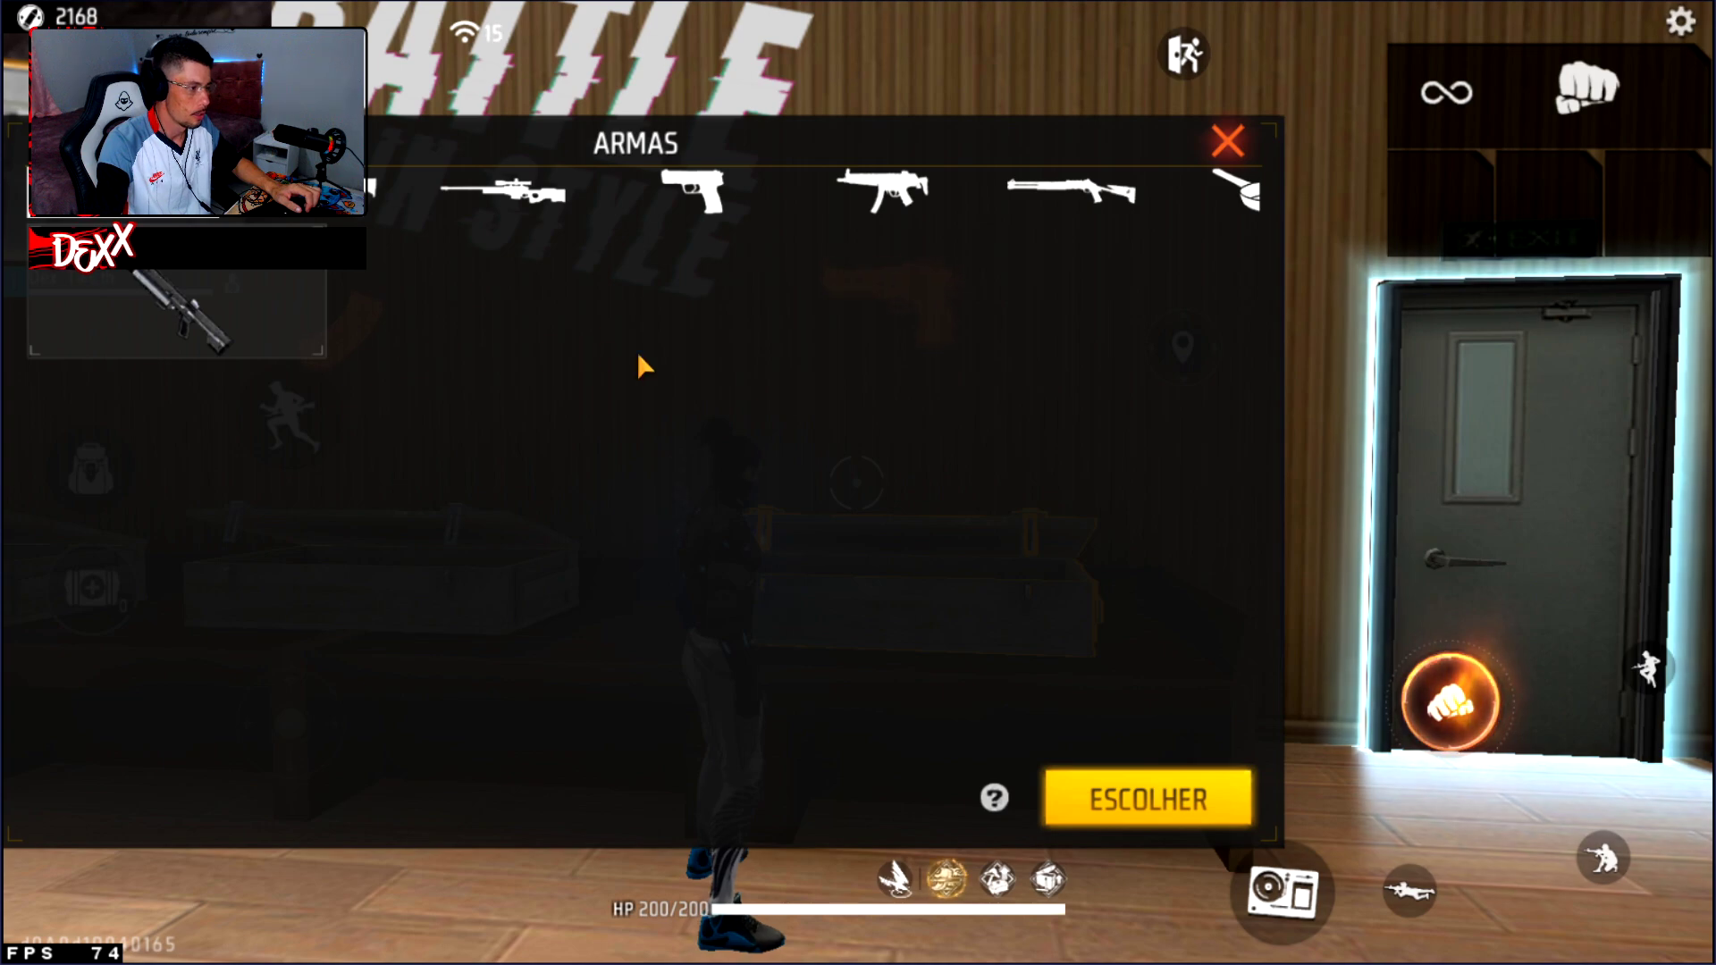
Step: Equip the first-listed submachine gun and the MAC10 from the submachine gun category
click(708, 202)
click(863, 204)
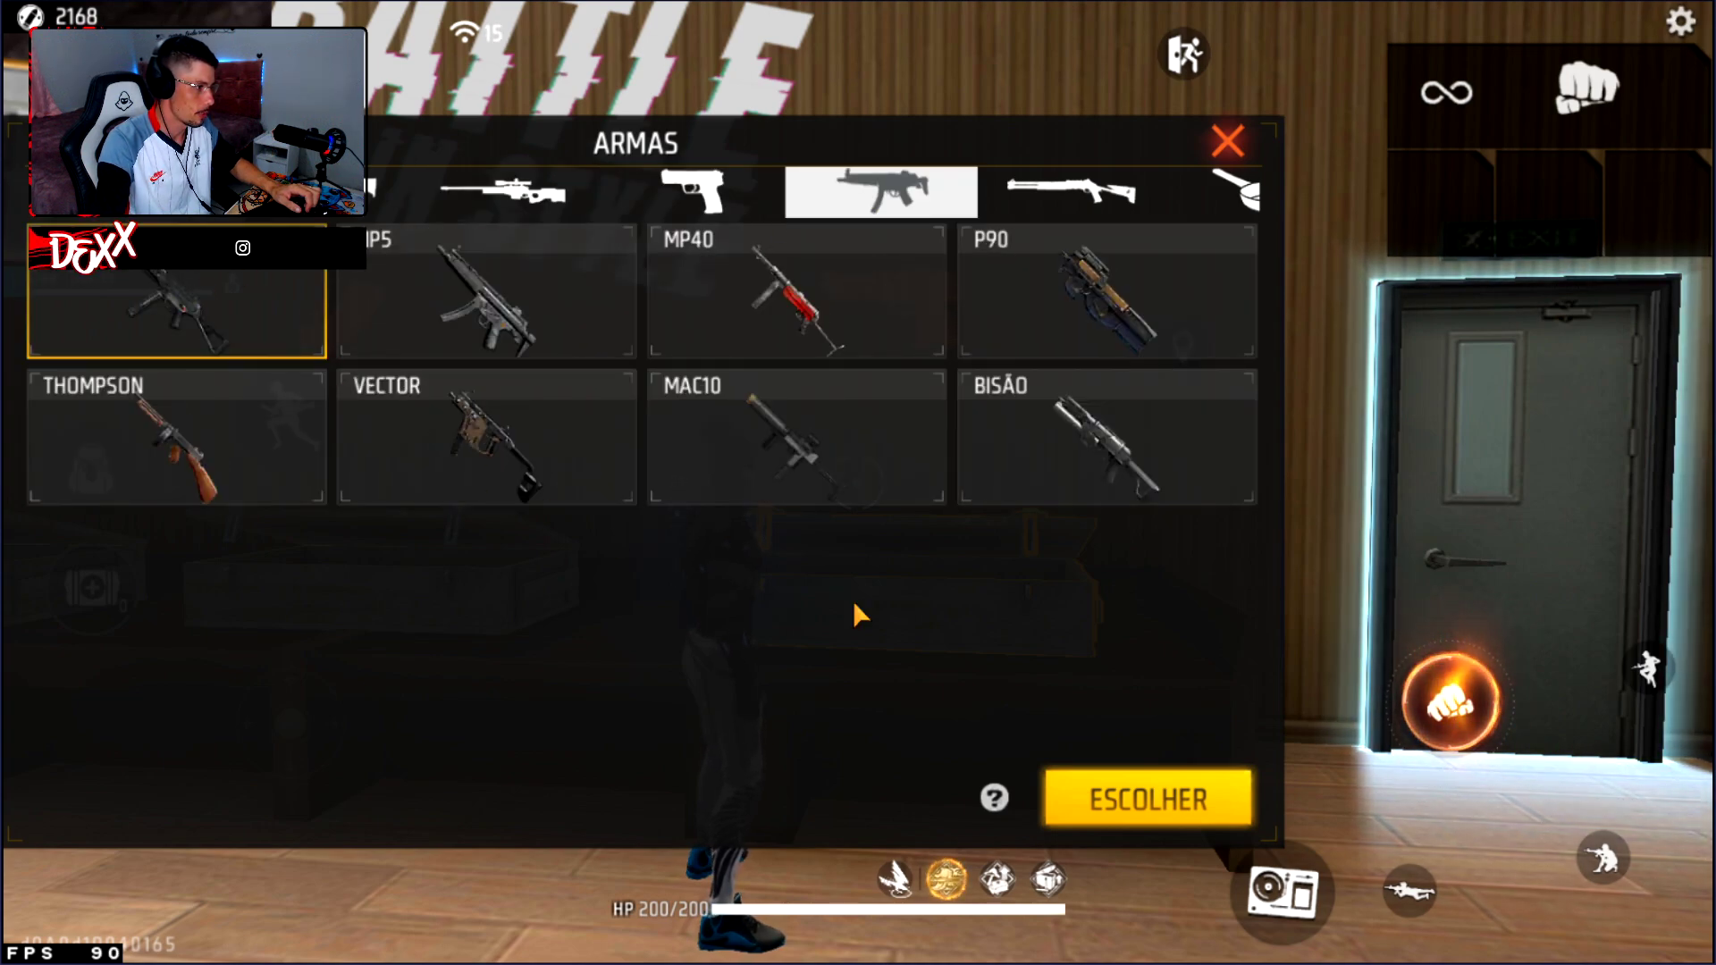
click(1050, 782)
click(919, 500)
click(1101, 788)
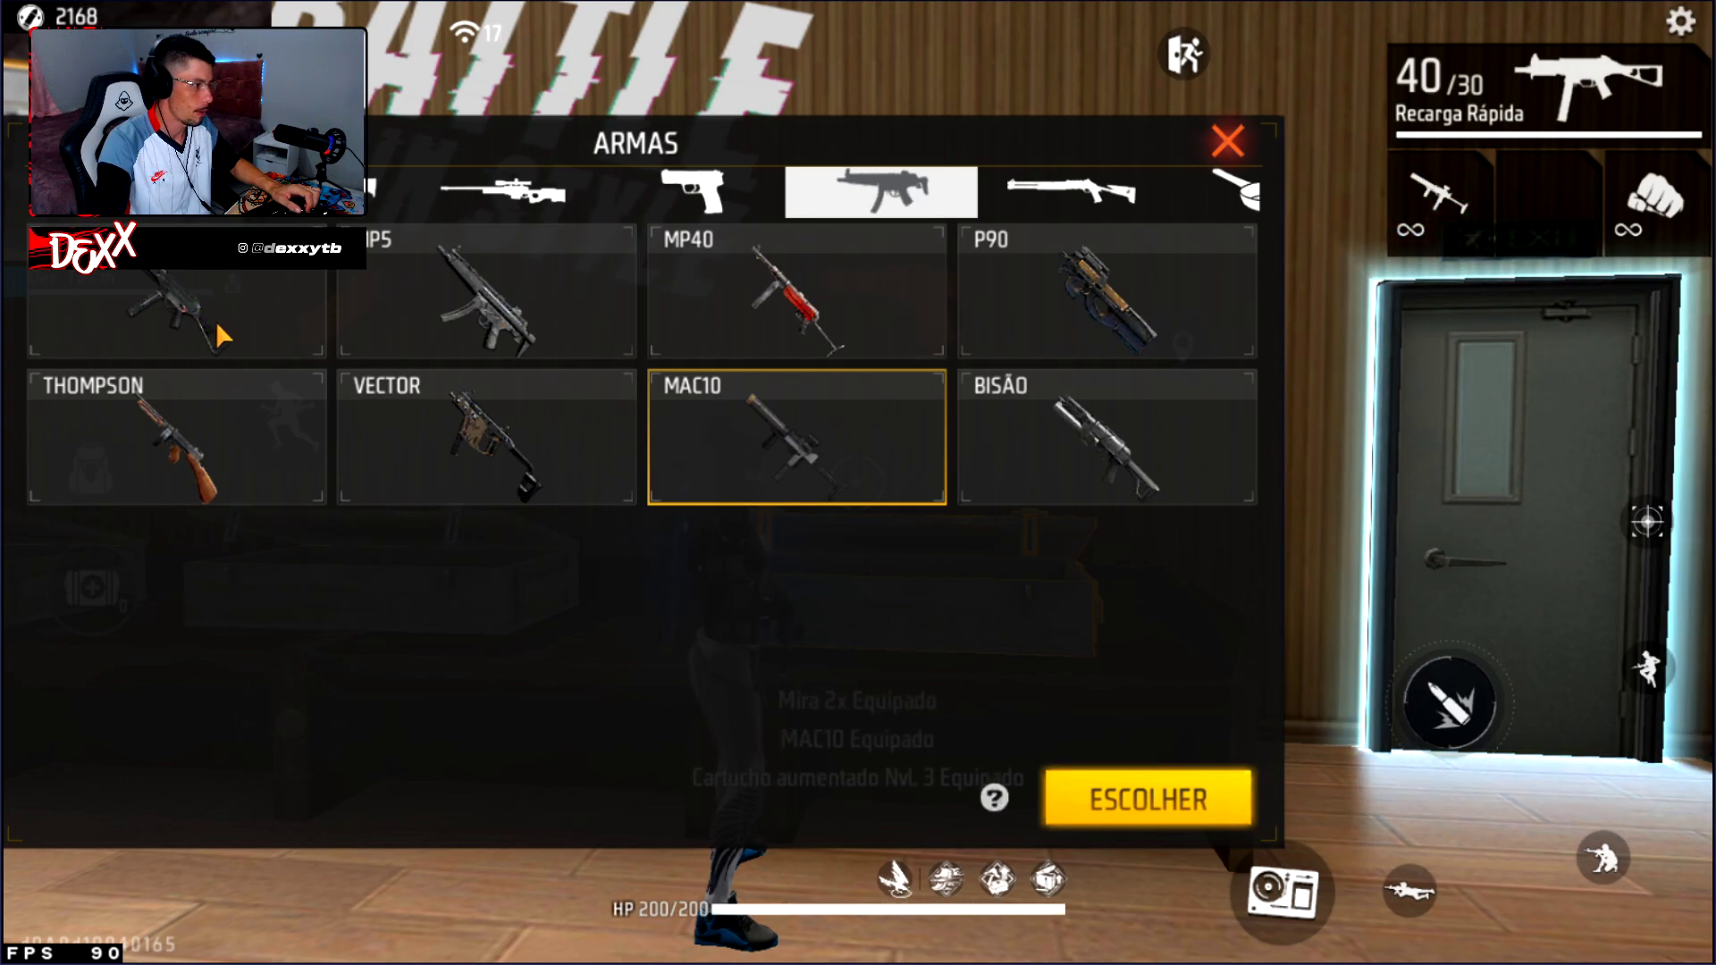